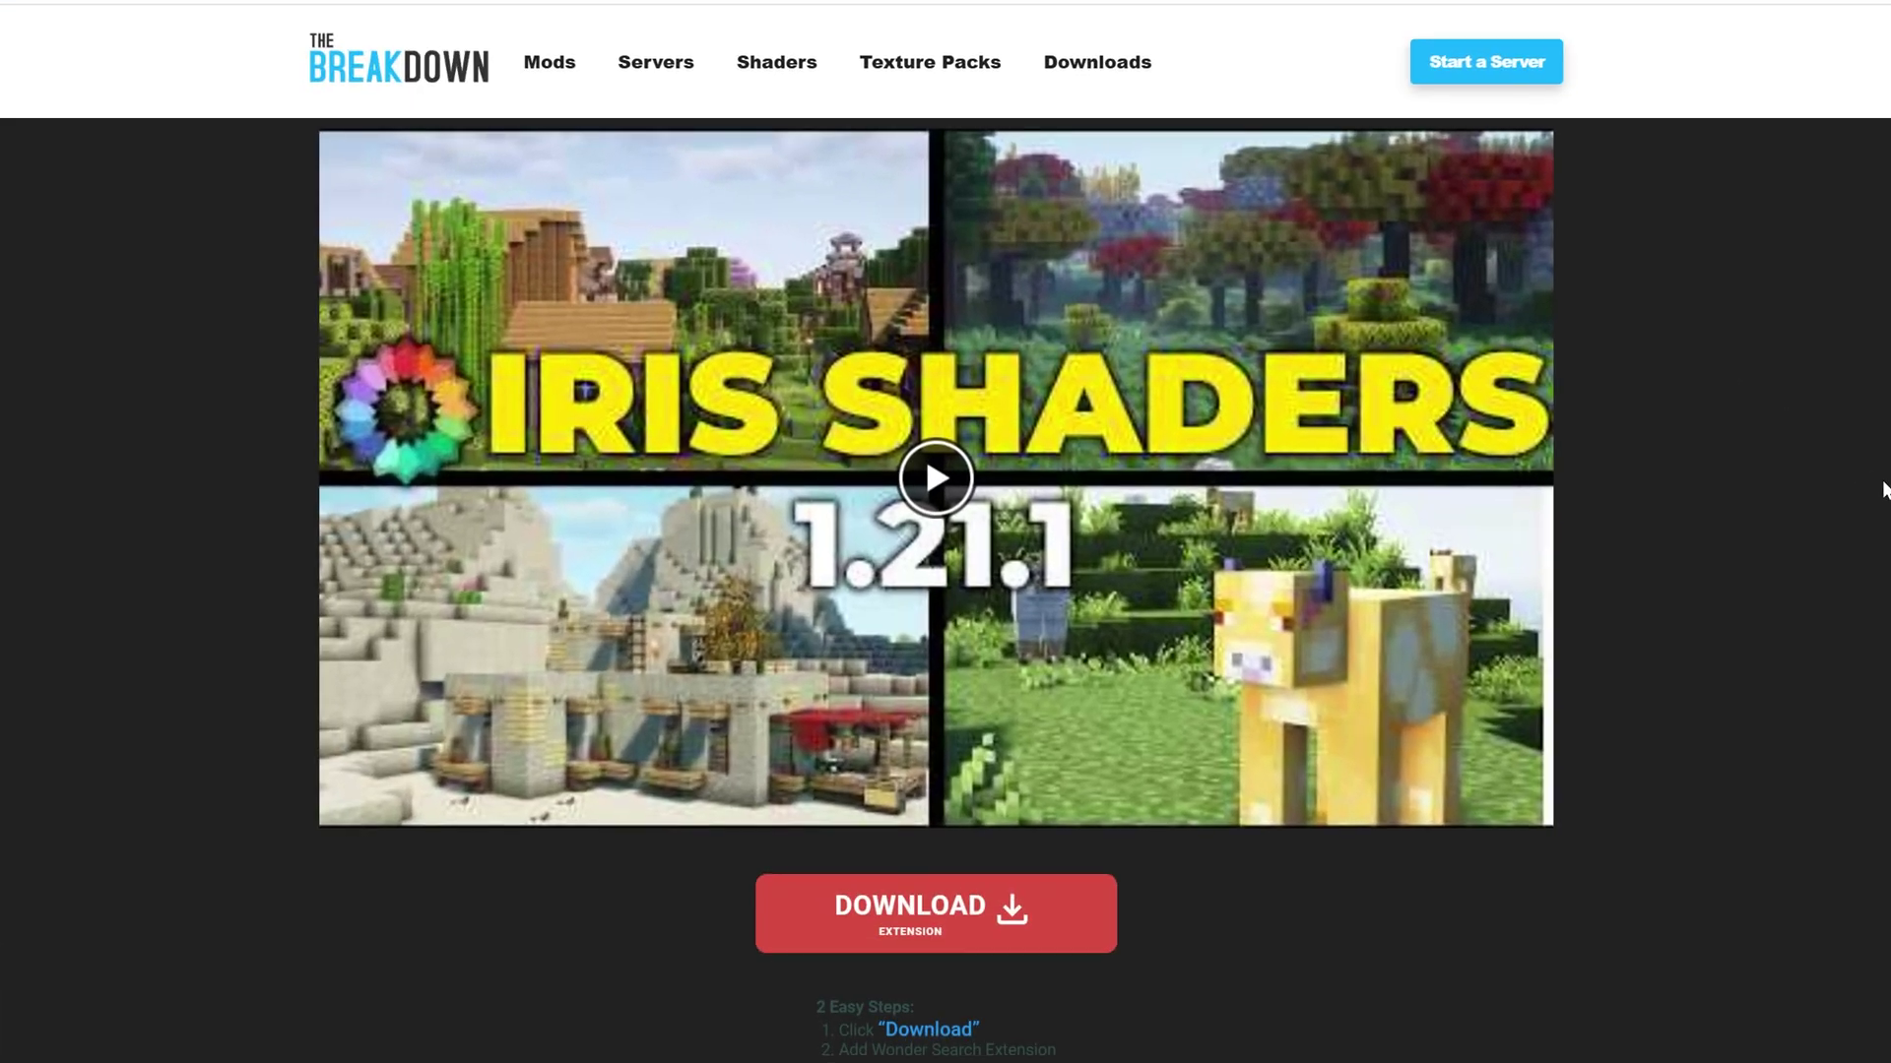
# Look over the Iris Shaders installation article and open its Iris Shaders download page.
pyautogui.scroll(-10, 1836, 498)
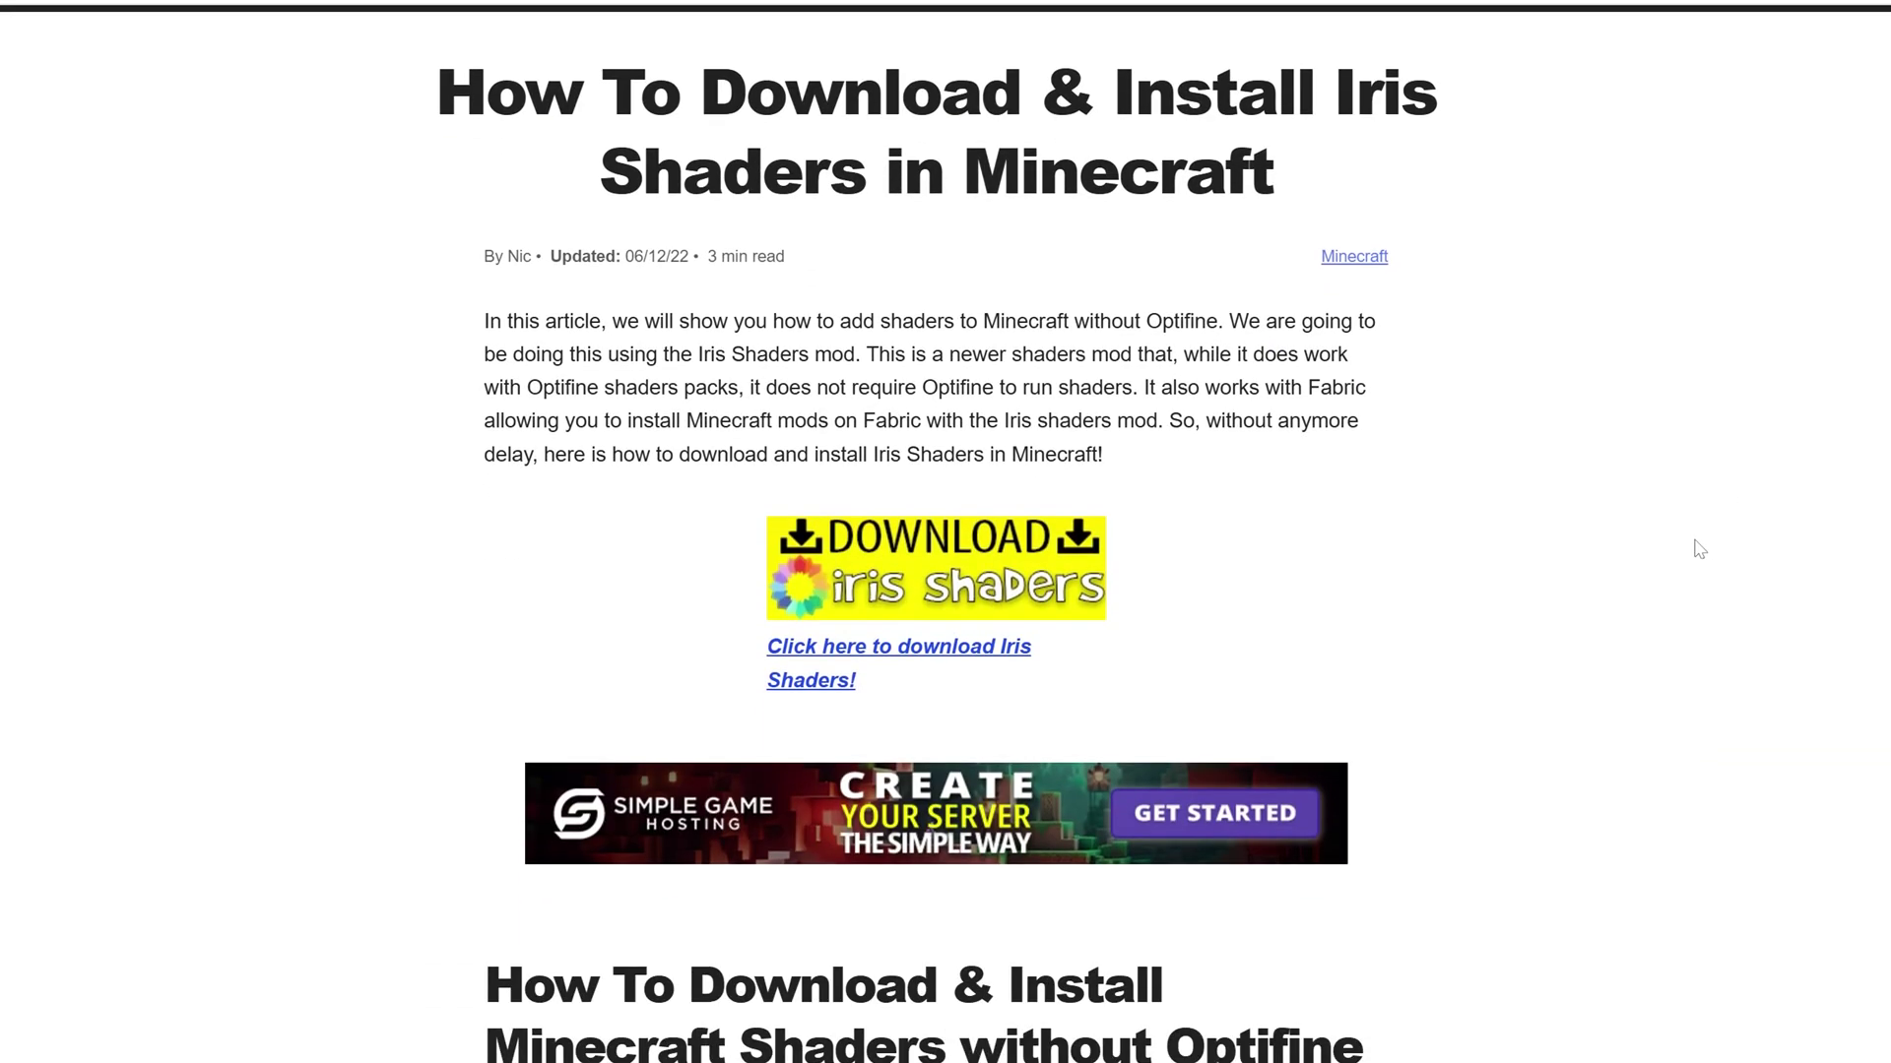
pyautogui.scroll(-10, 1696, 545)
pyautogui.scroll(8, 1722, 564)
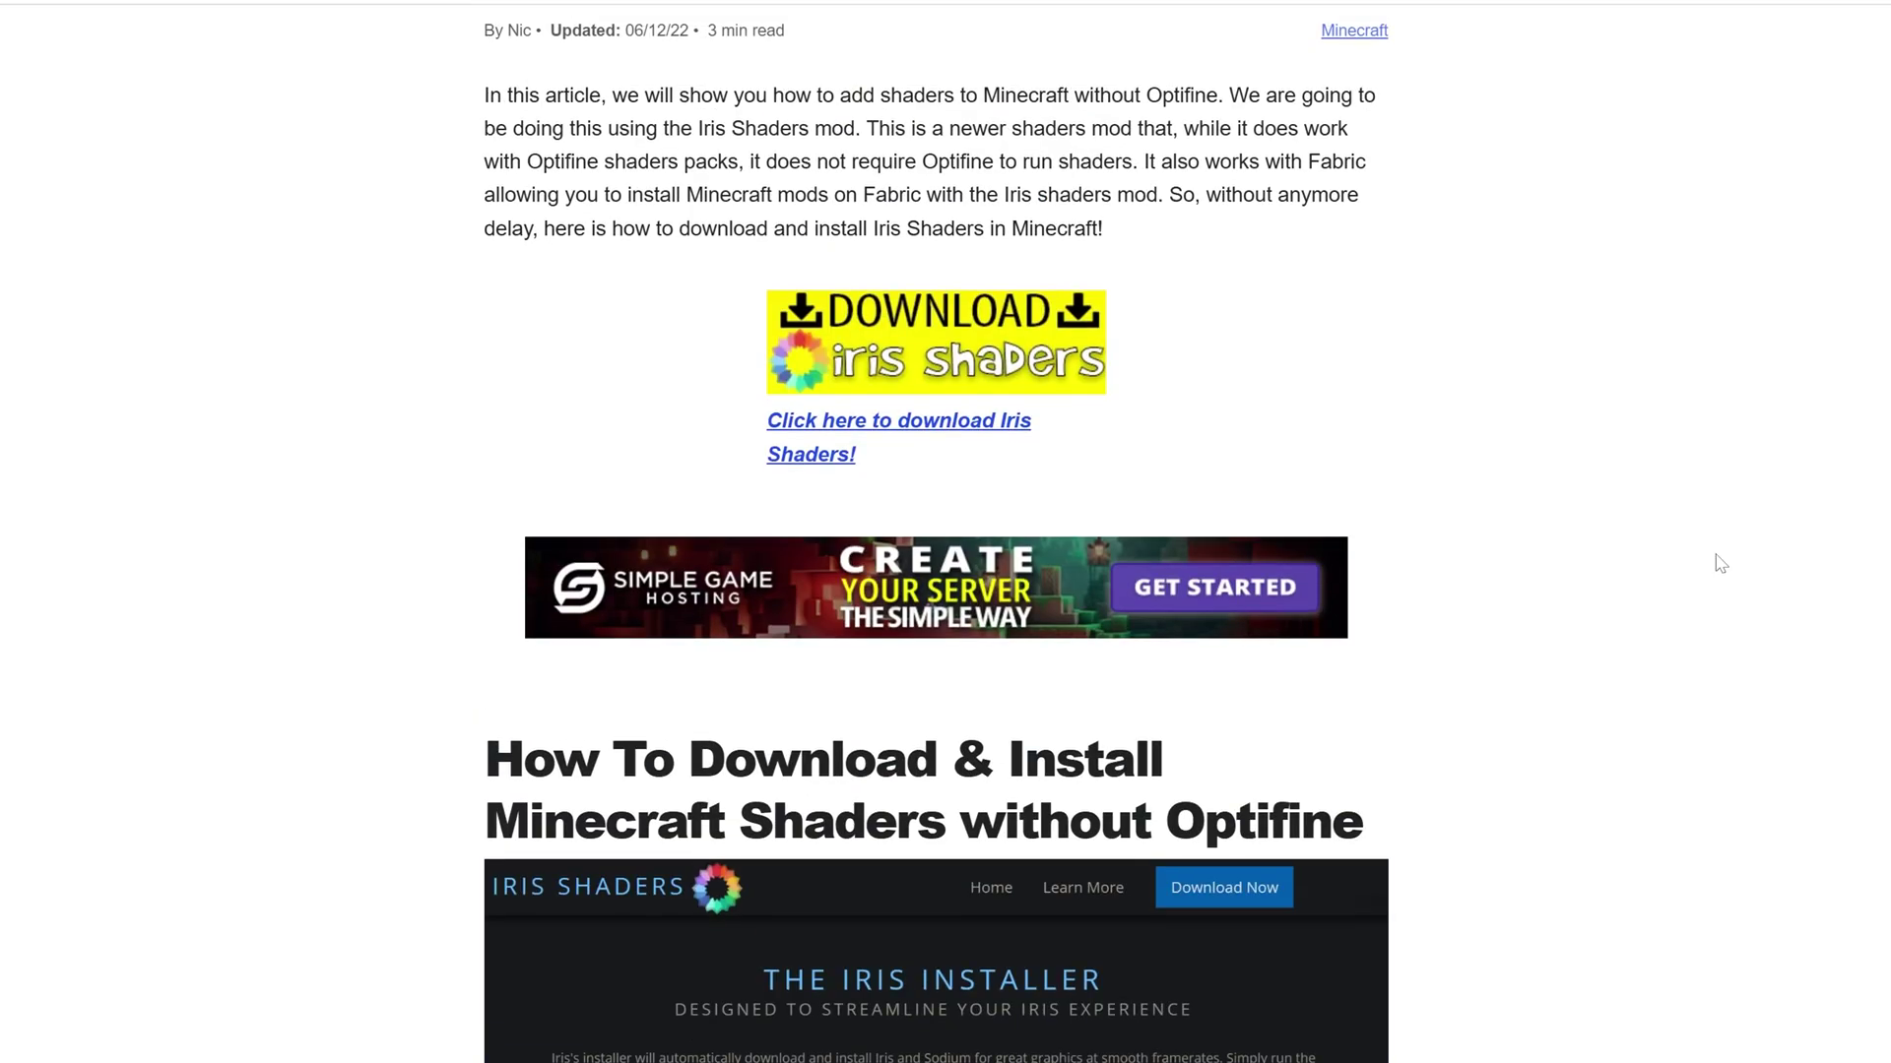
pyautogui.scroll(4, 1722, 563)
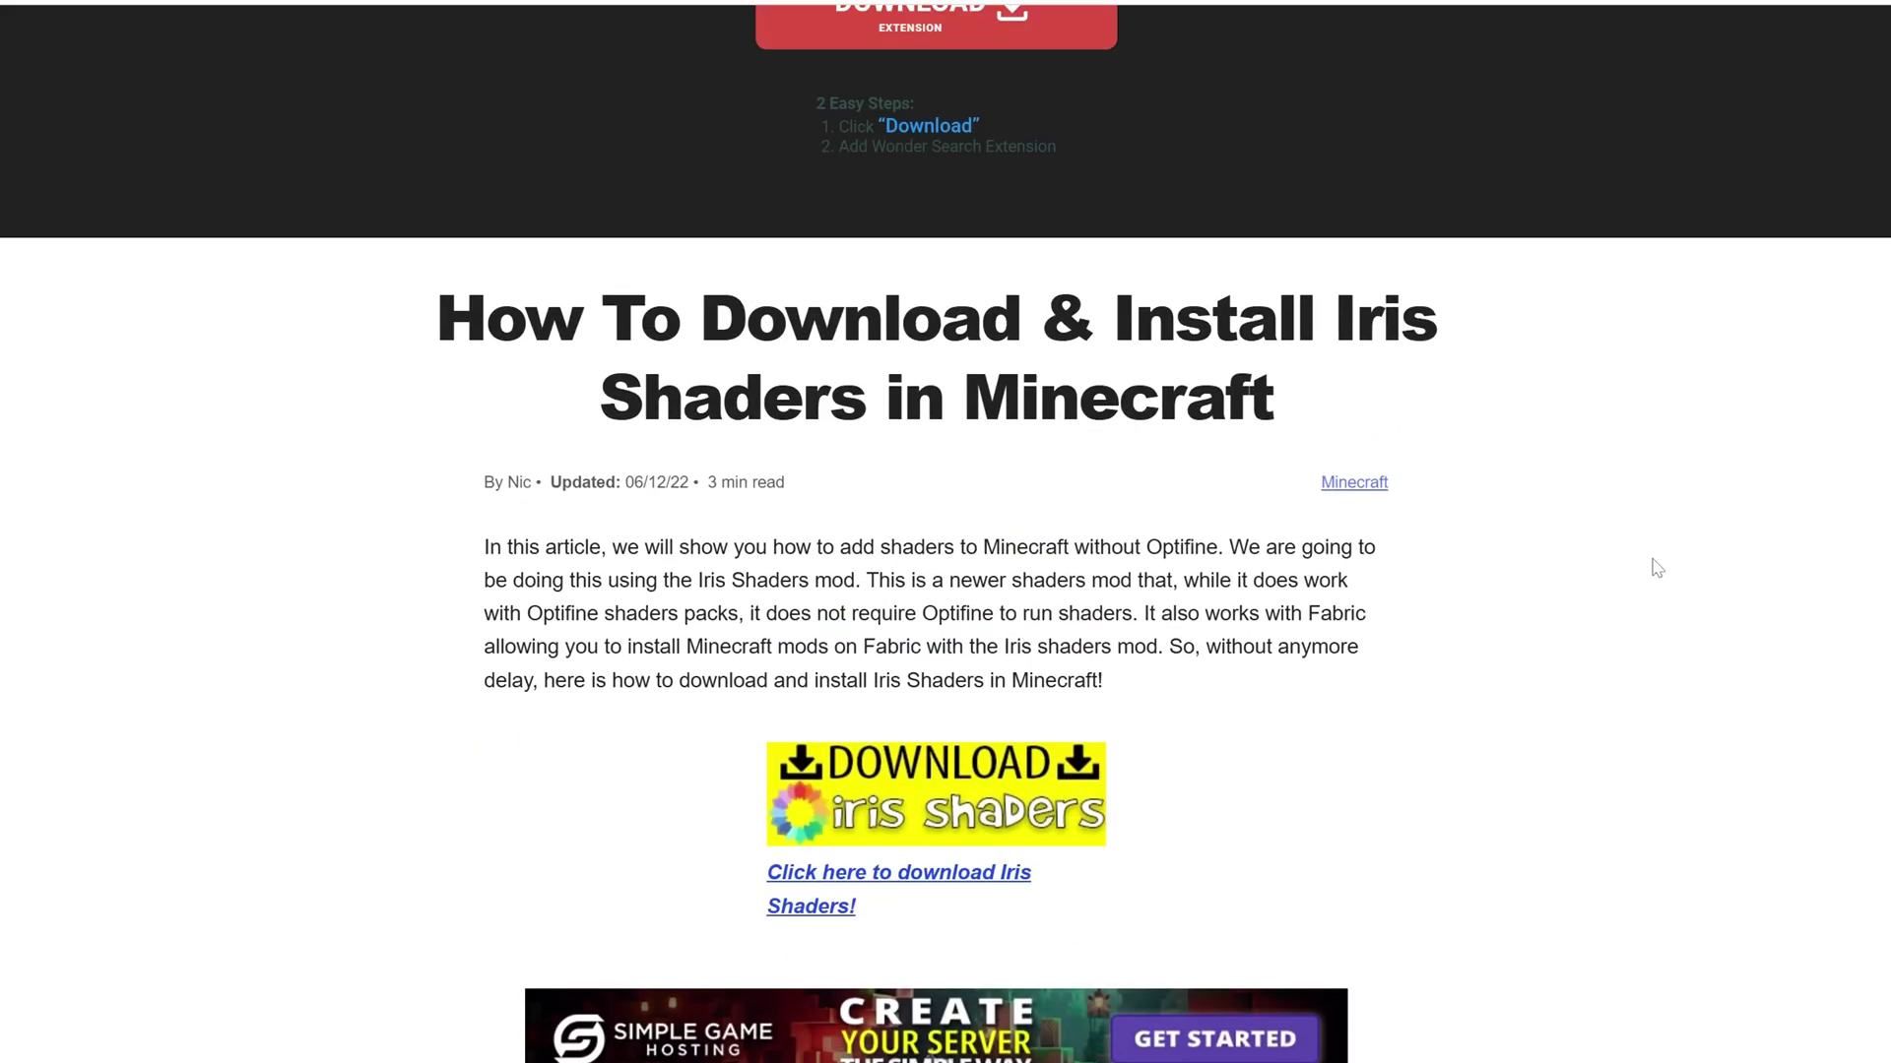
pyautogui.click(817, 802)
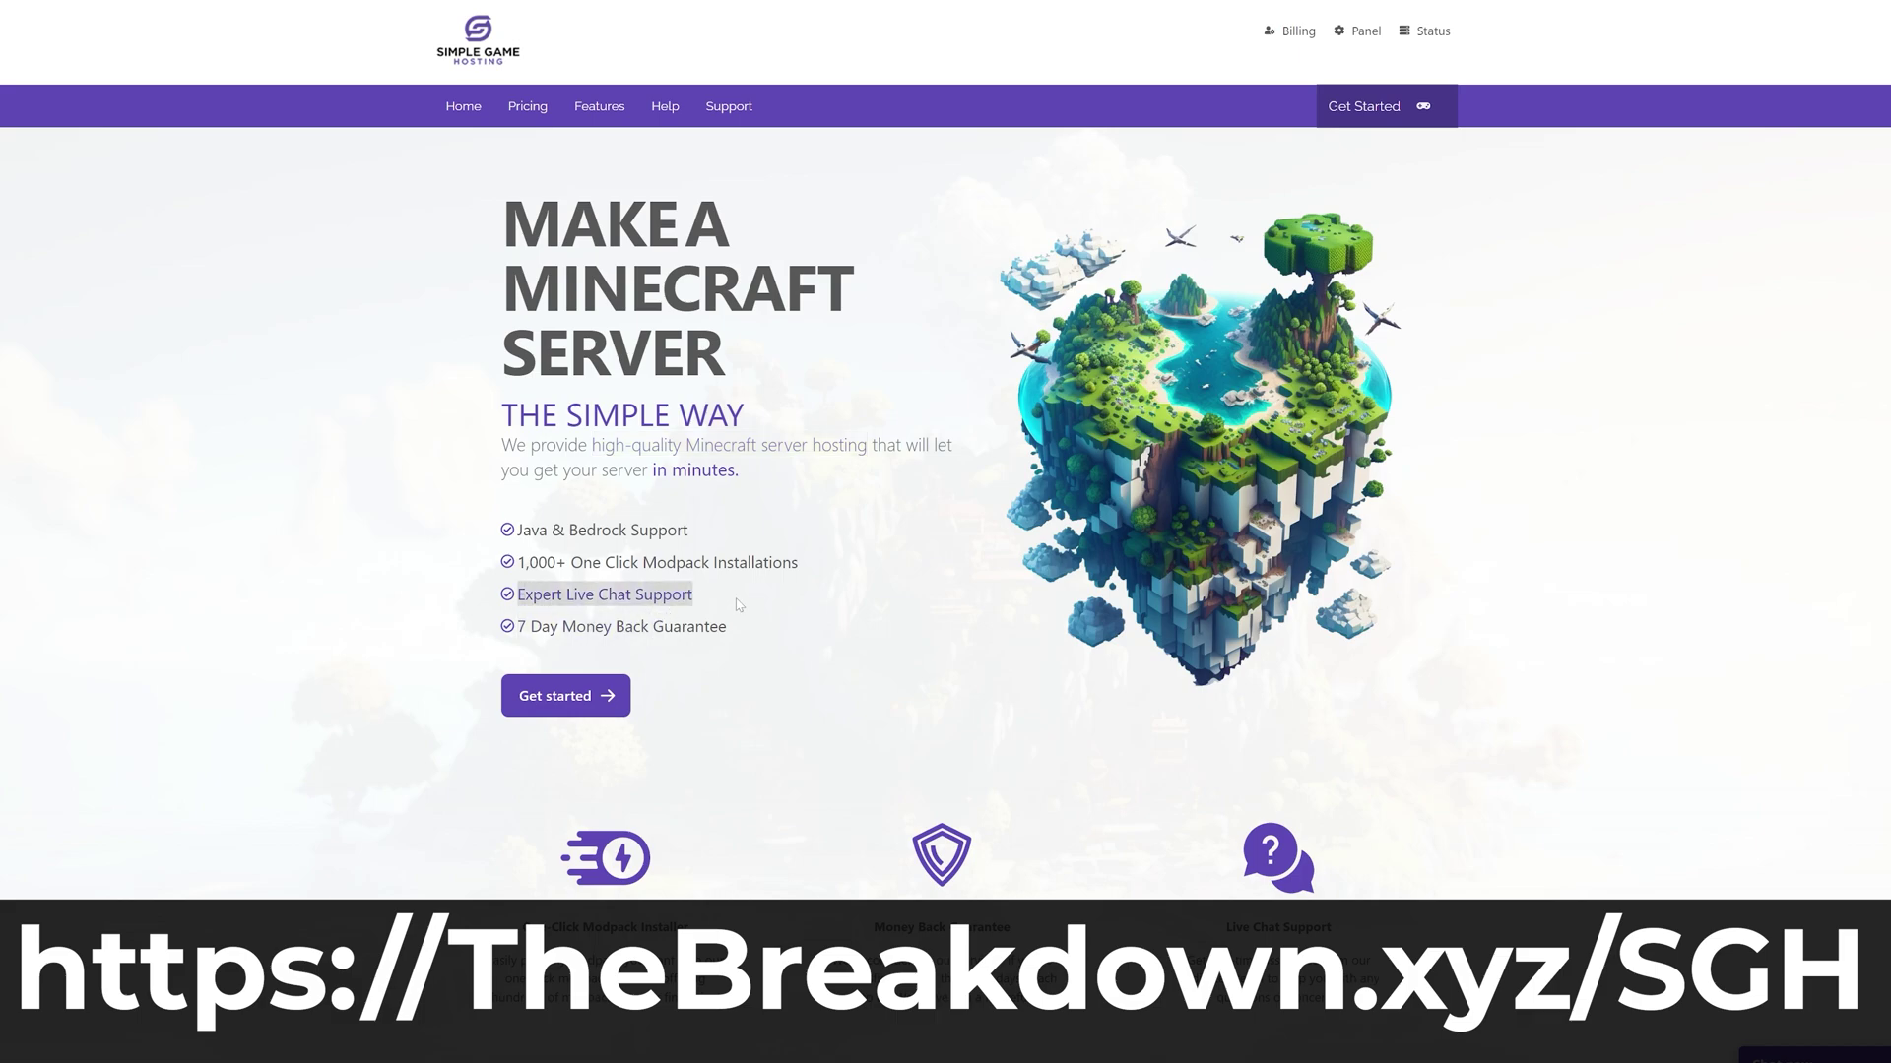
# Review the Simple Game Hosting home page and search the server panel's CurseForge modpacks for Pixelmon.
pyautogui.scroll(-4, 532, 585)
pyautogui.moveTo(522, 521); pyautogui.dragTo(595, 522)
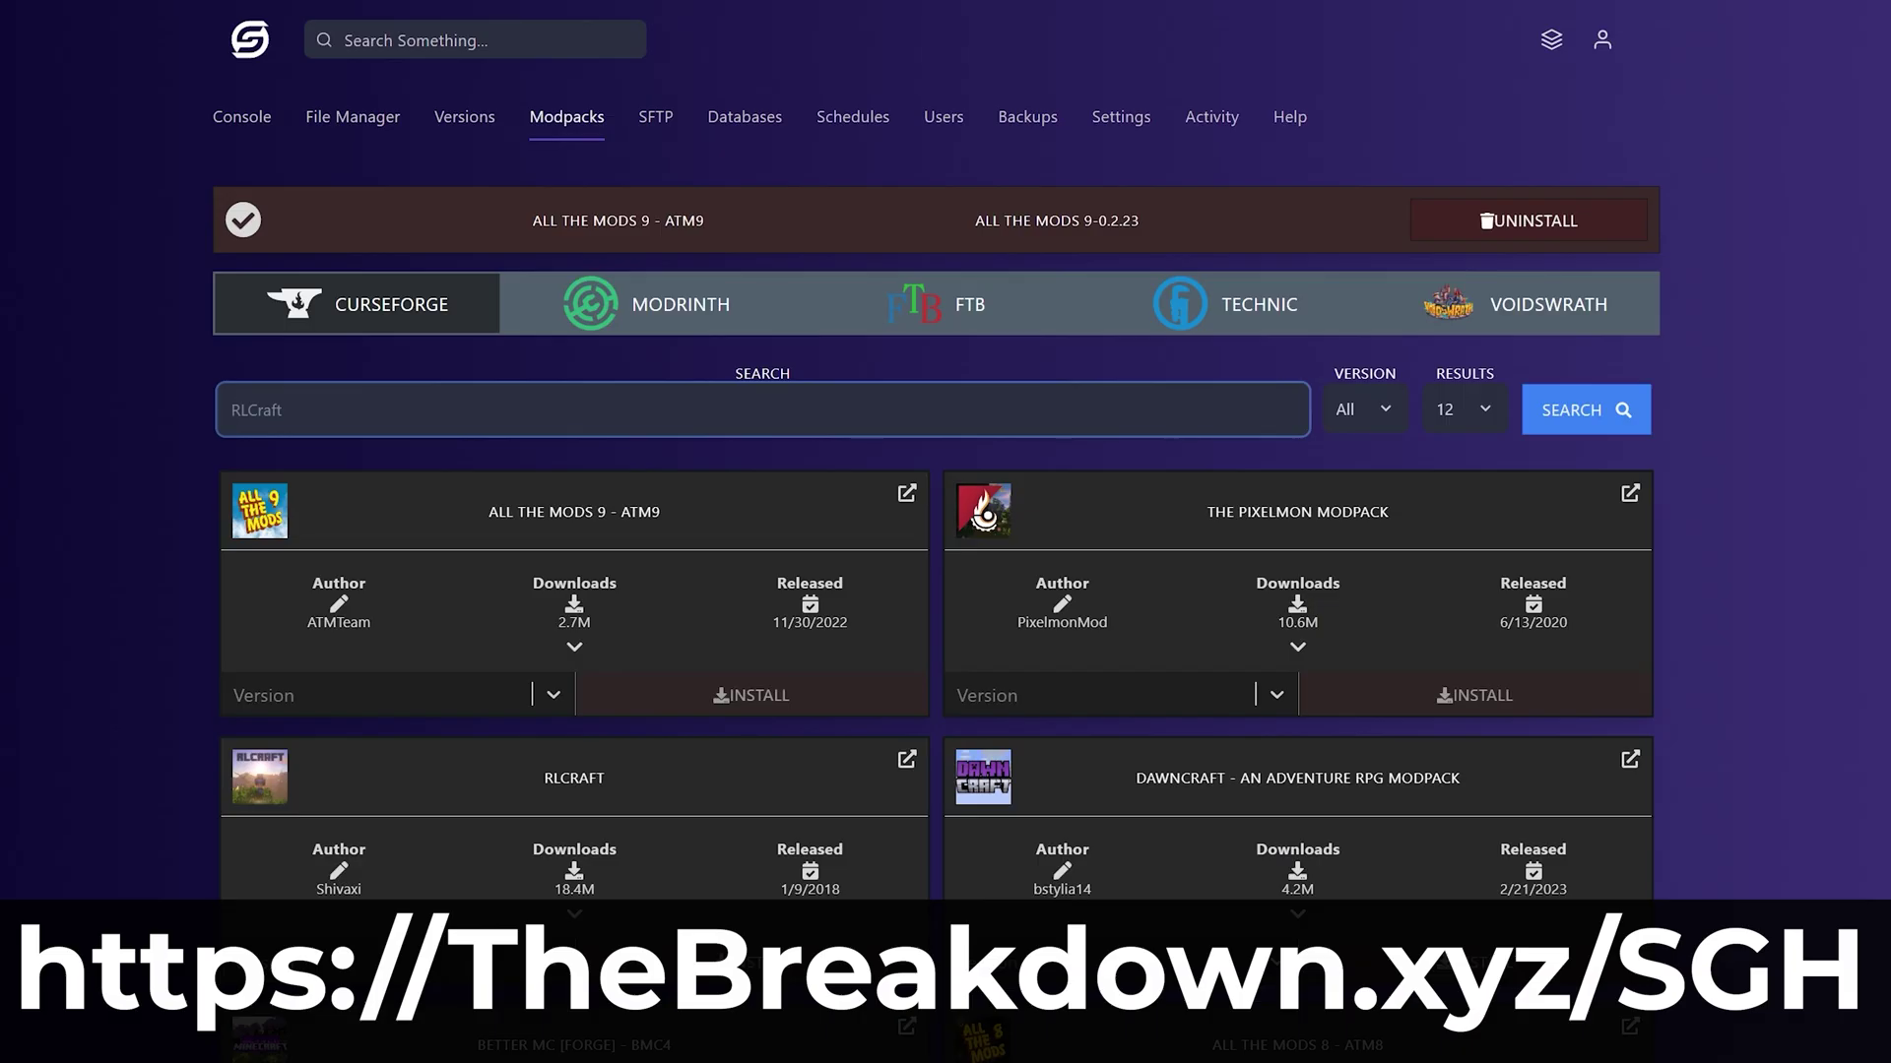
pyautogui.write('Pixelmon')
pyautogui.press('Return')
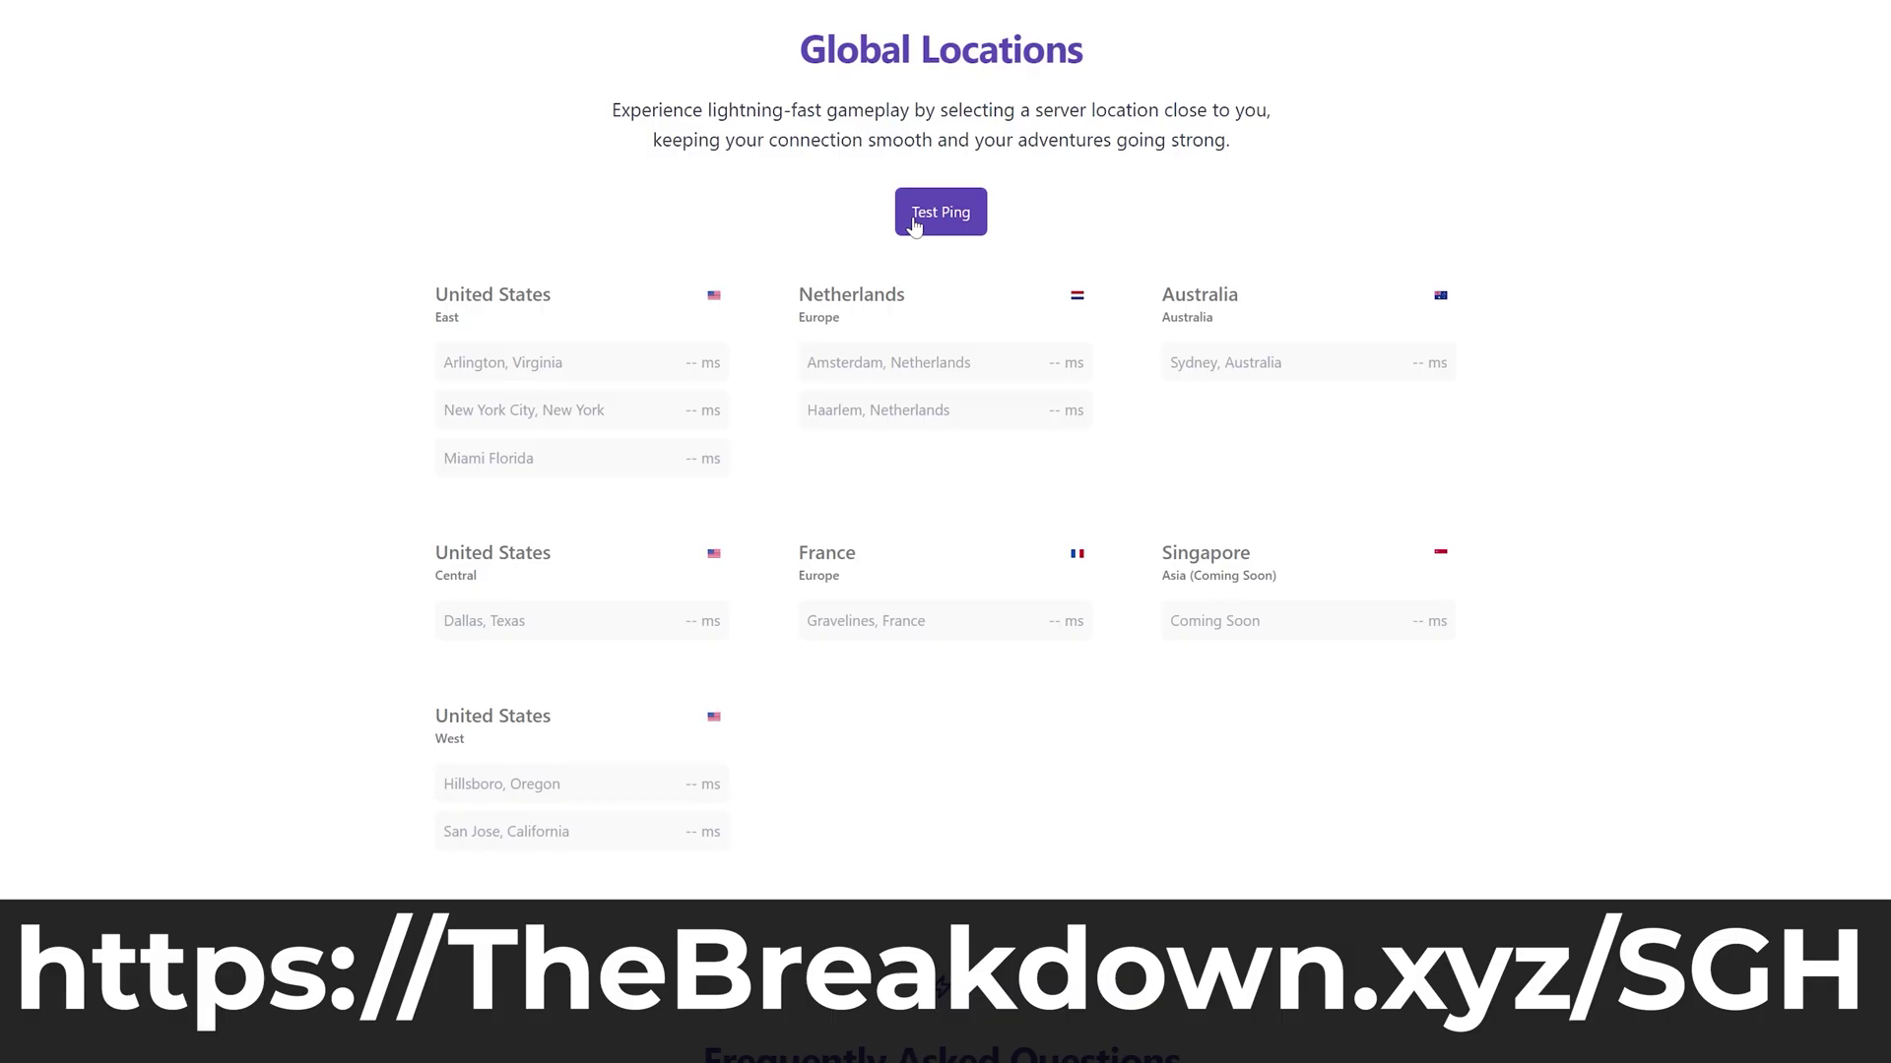
# Test the ping to the hosting locations and read the help article How To Add Mods to Your Minecraft Server.
pyautogui.click(912, 211)
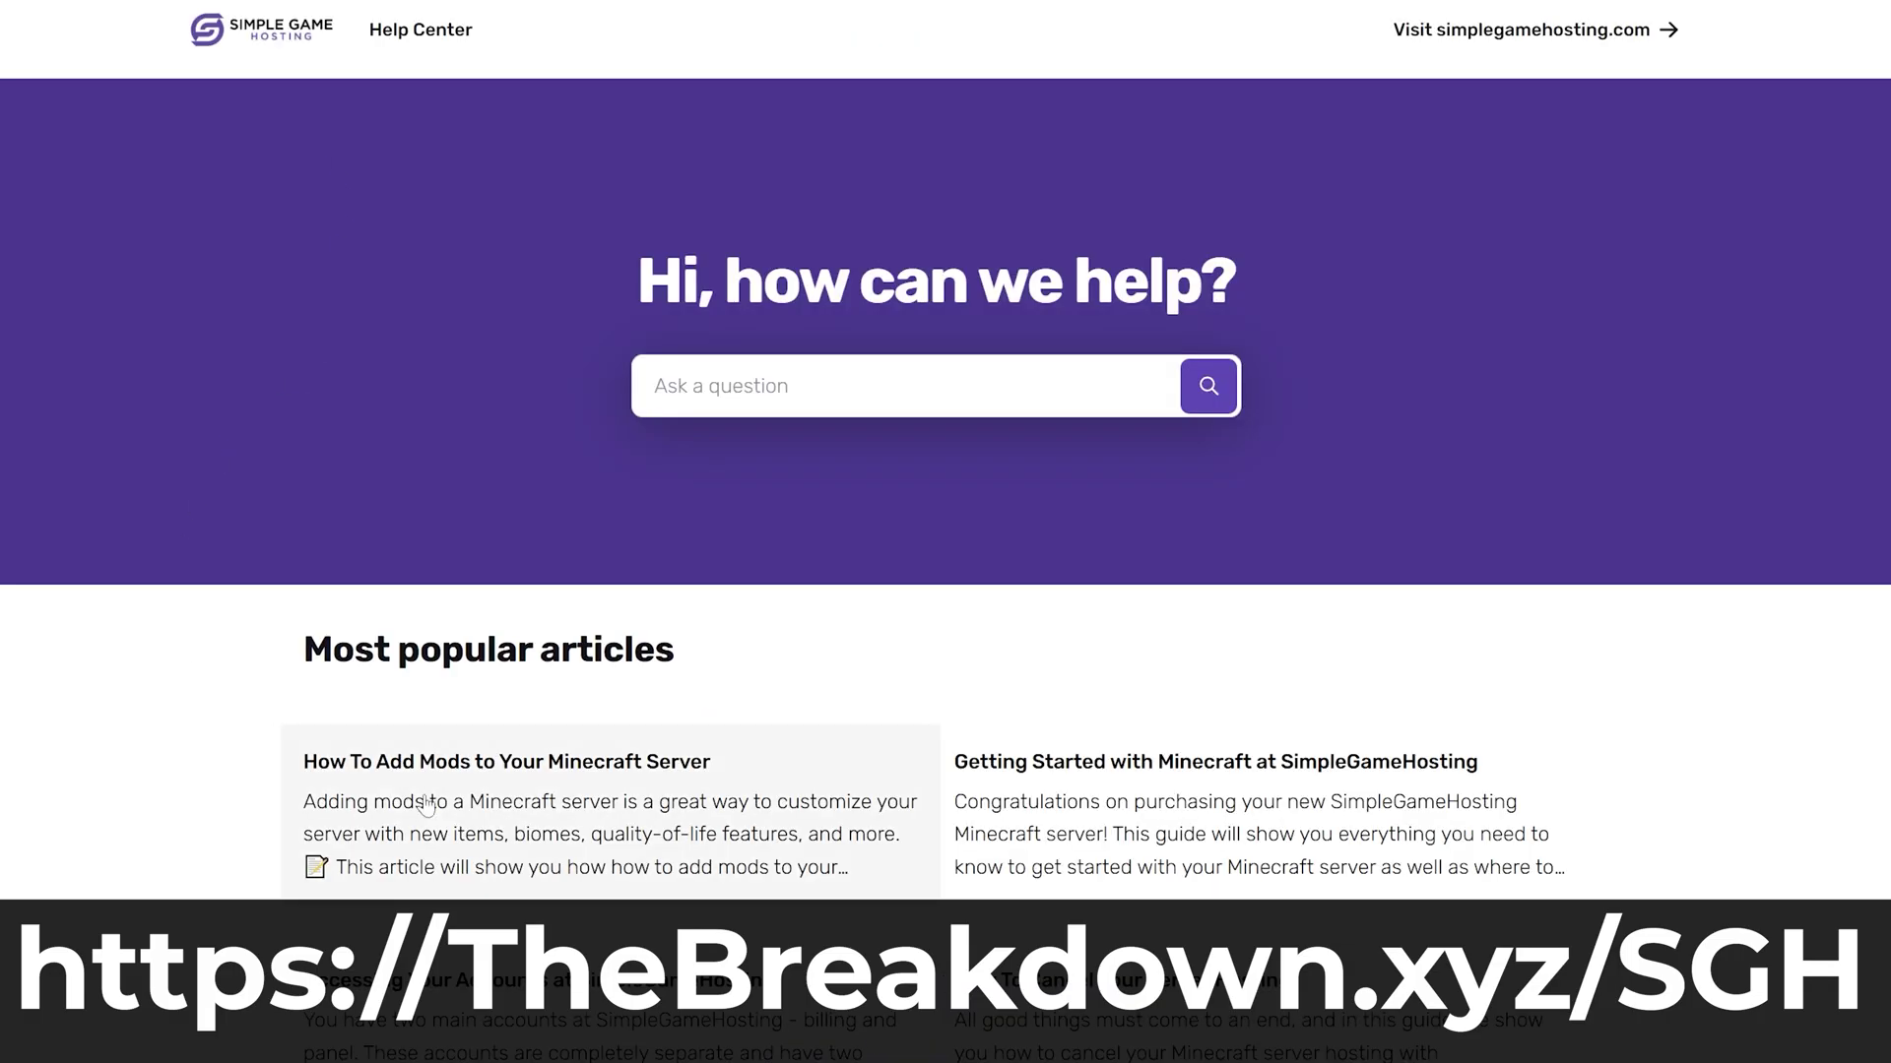
pyautogui.click(423, 802)
pyautogui.scroll(-1, 816, 756)
pyautogui.scroll(-20, 816, 755)
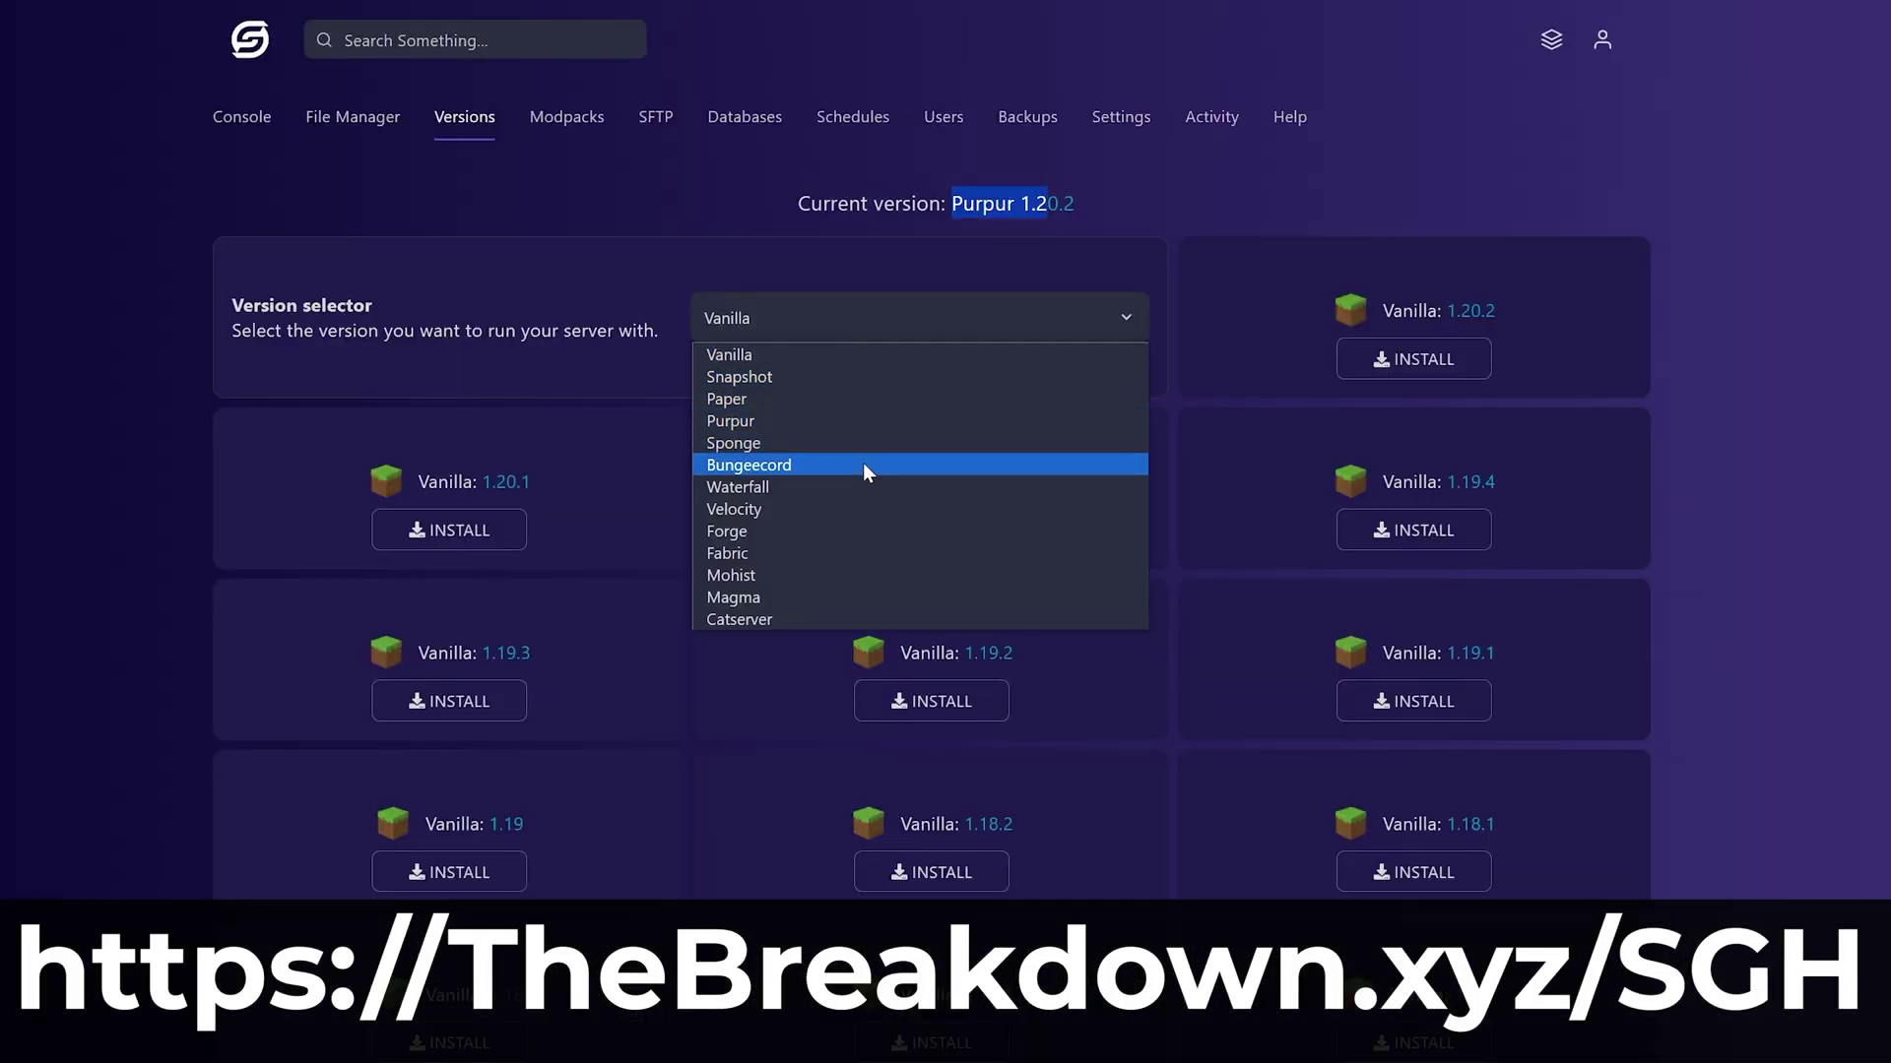
# Choose Forge in the server's version selector to install the first listed version, and review the hosting features page.
pyautogui.click(866, 532)
pyautogui.click(1389, 369)
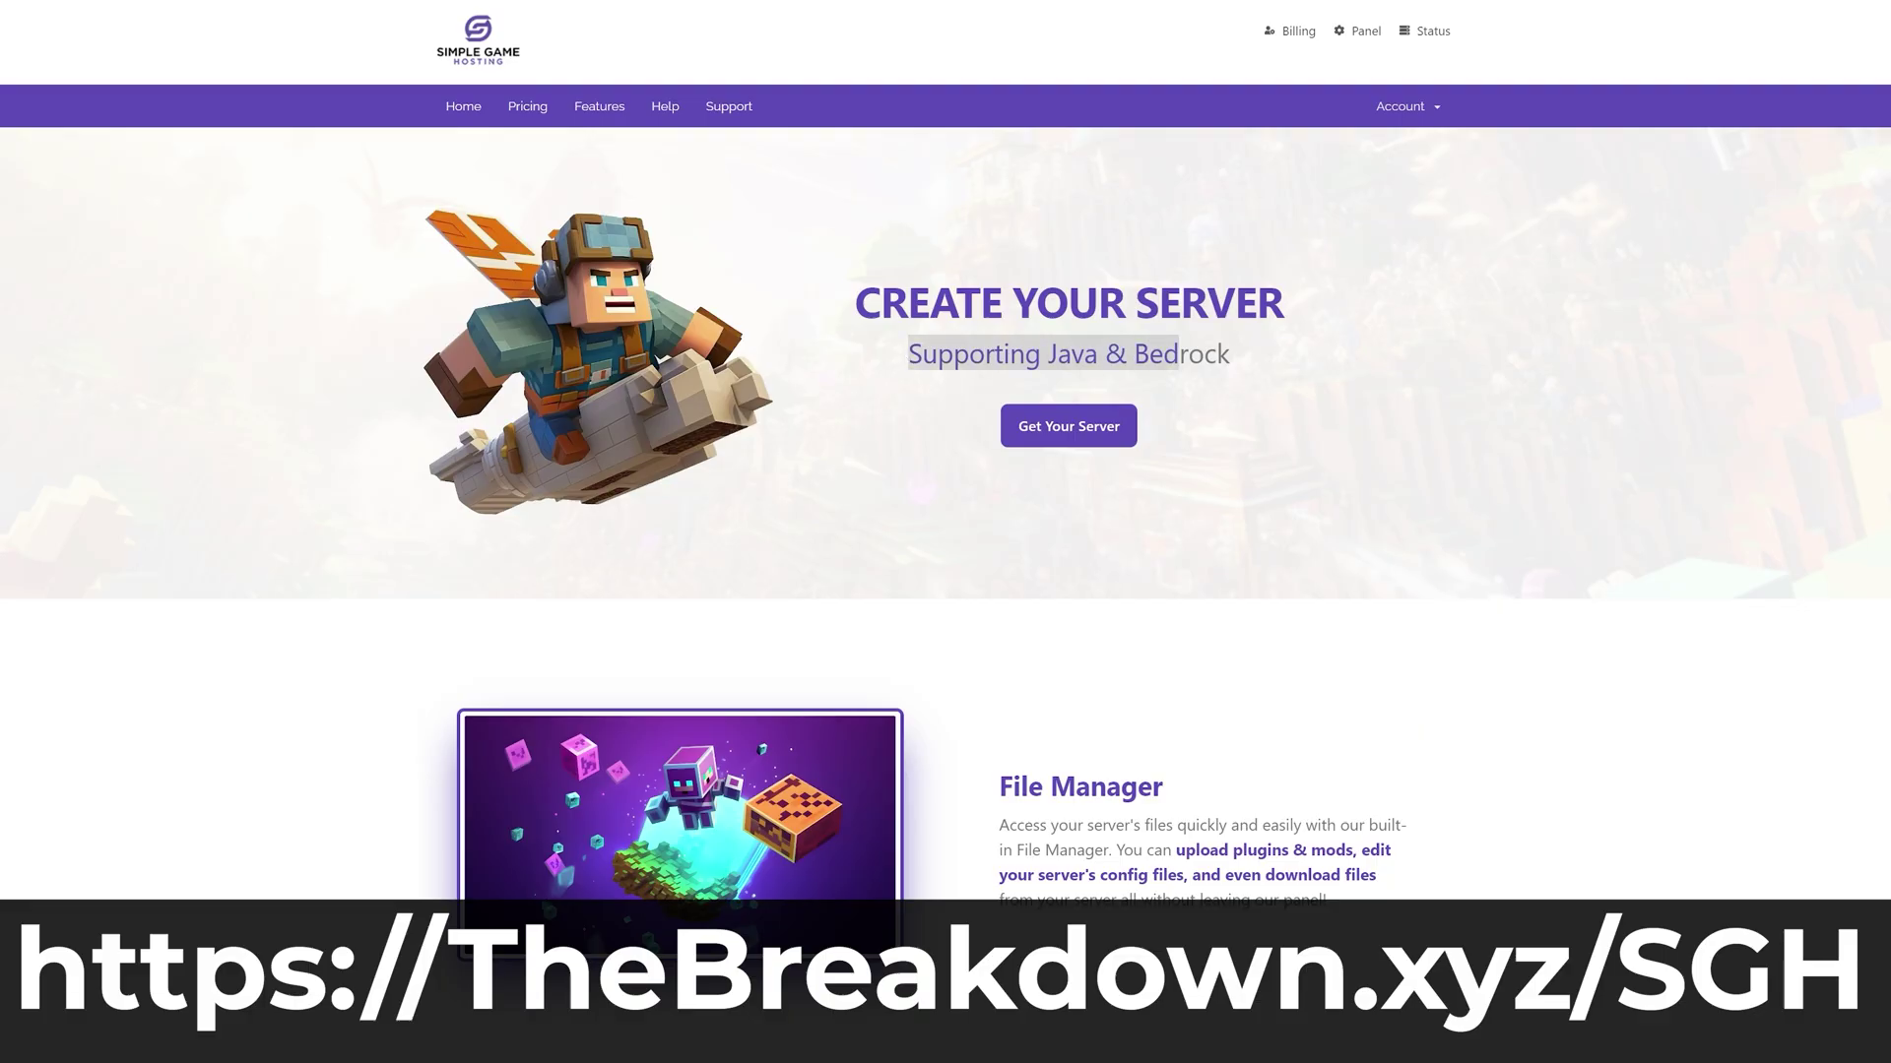
pyautogui.scroll(-10, 788, 437)
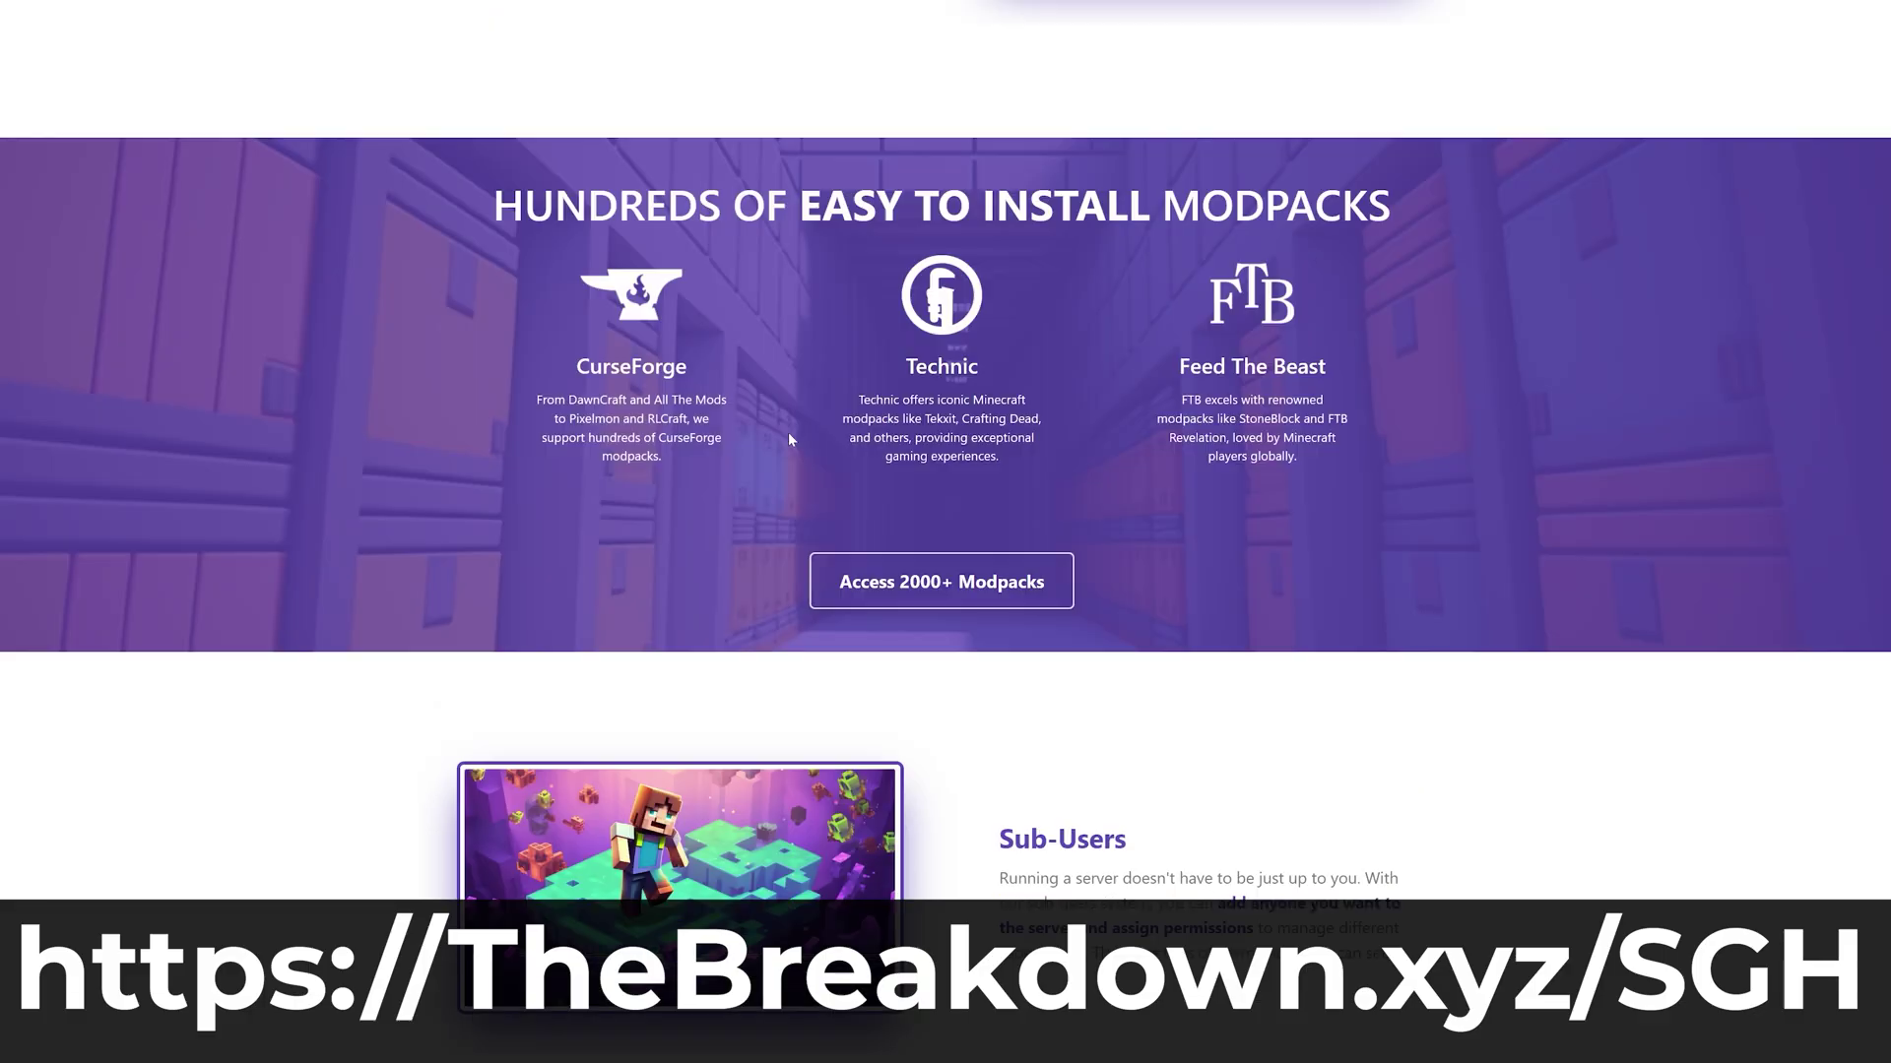
pyautogui.moveTo(1406, 218); pyautogui.dragTo(506, 241)
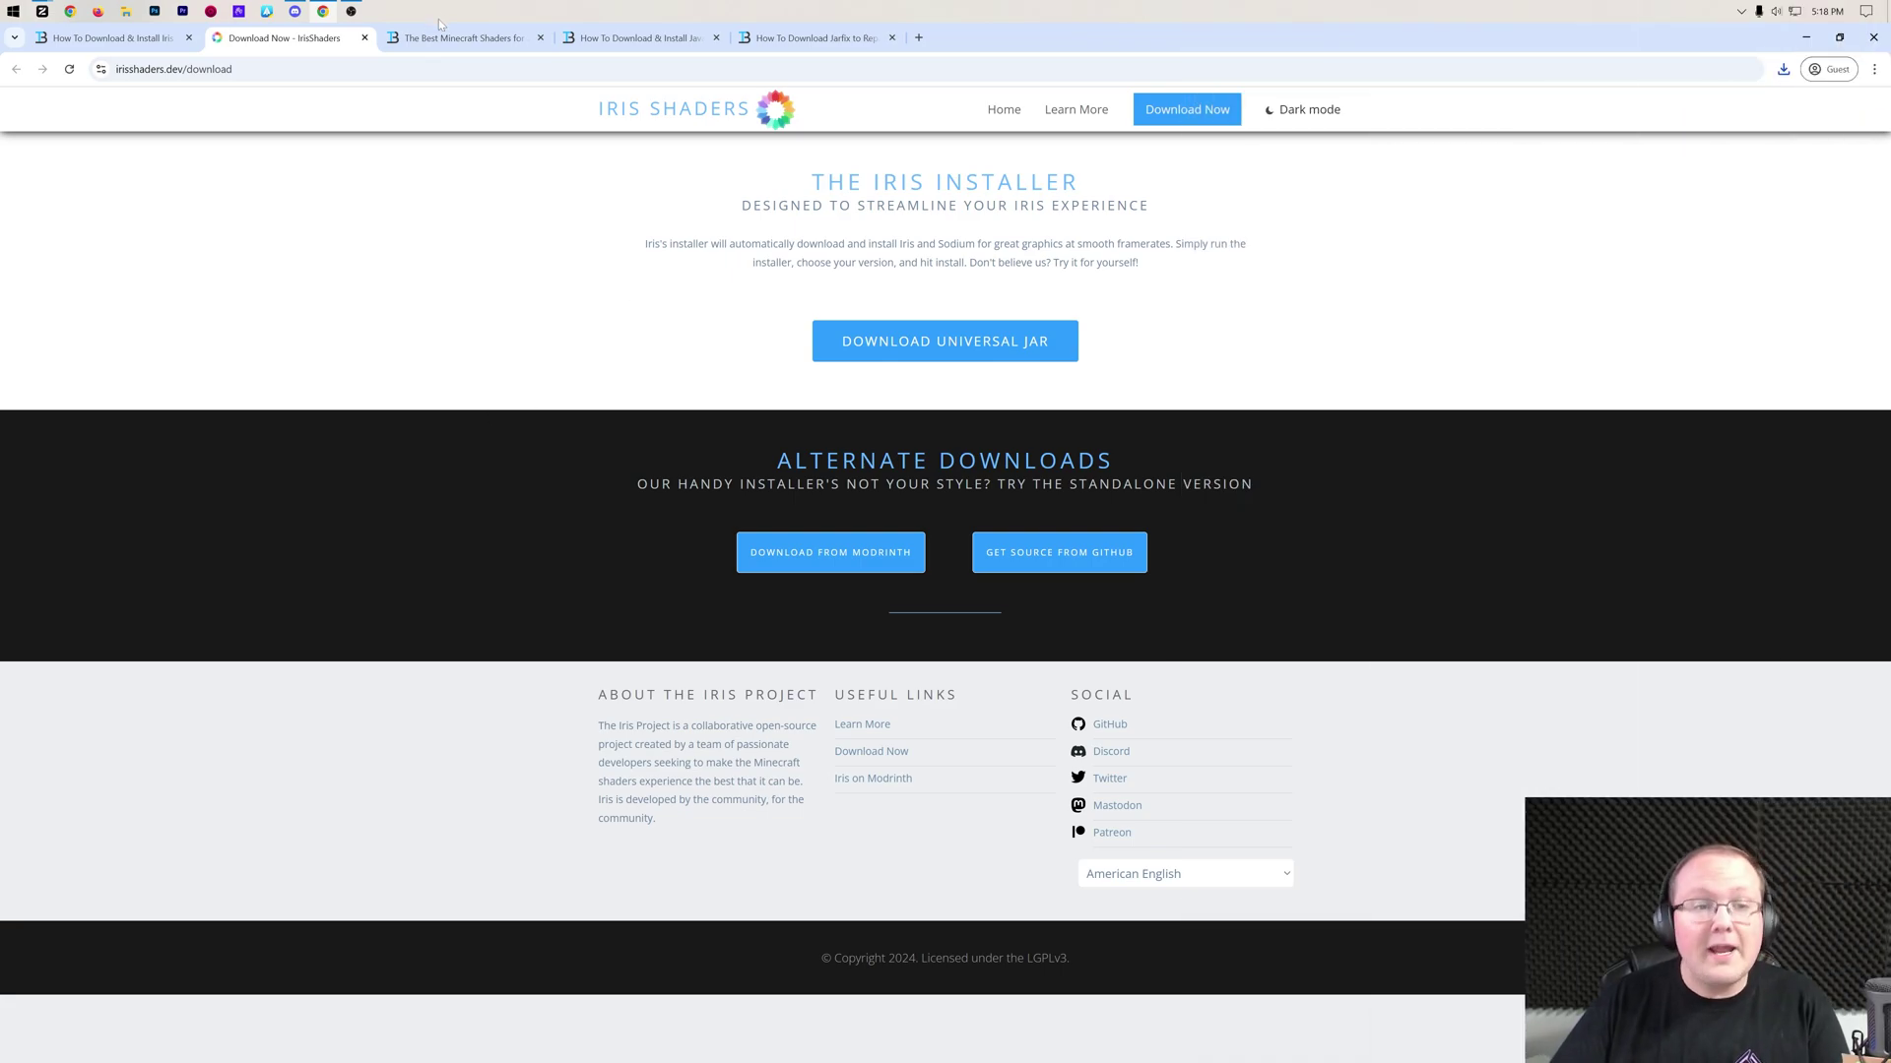
# Open the best Minecraft shaders article and look through its list of shader packs, including BSL Shaders.
pyautogui.click(453, 37)
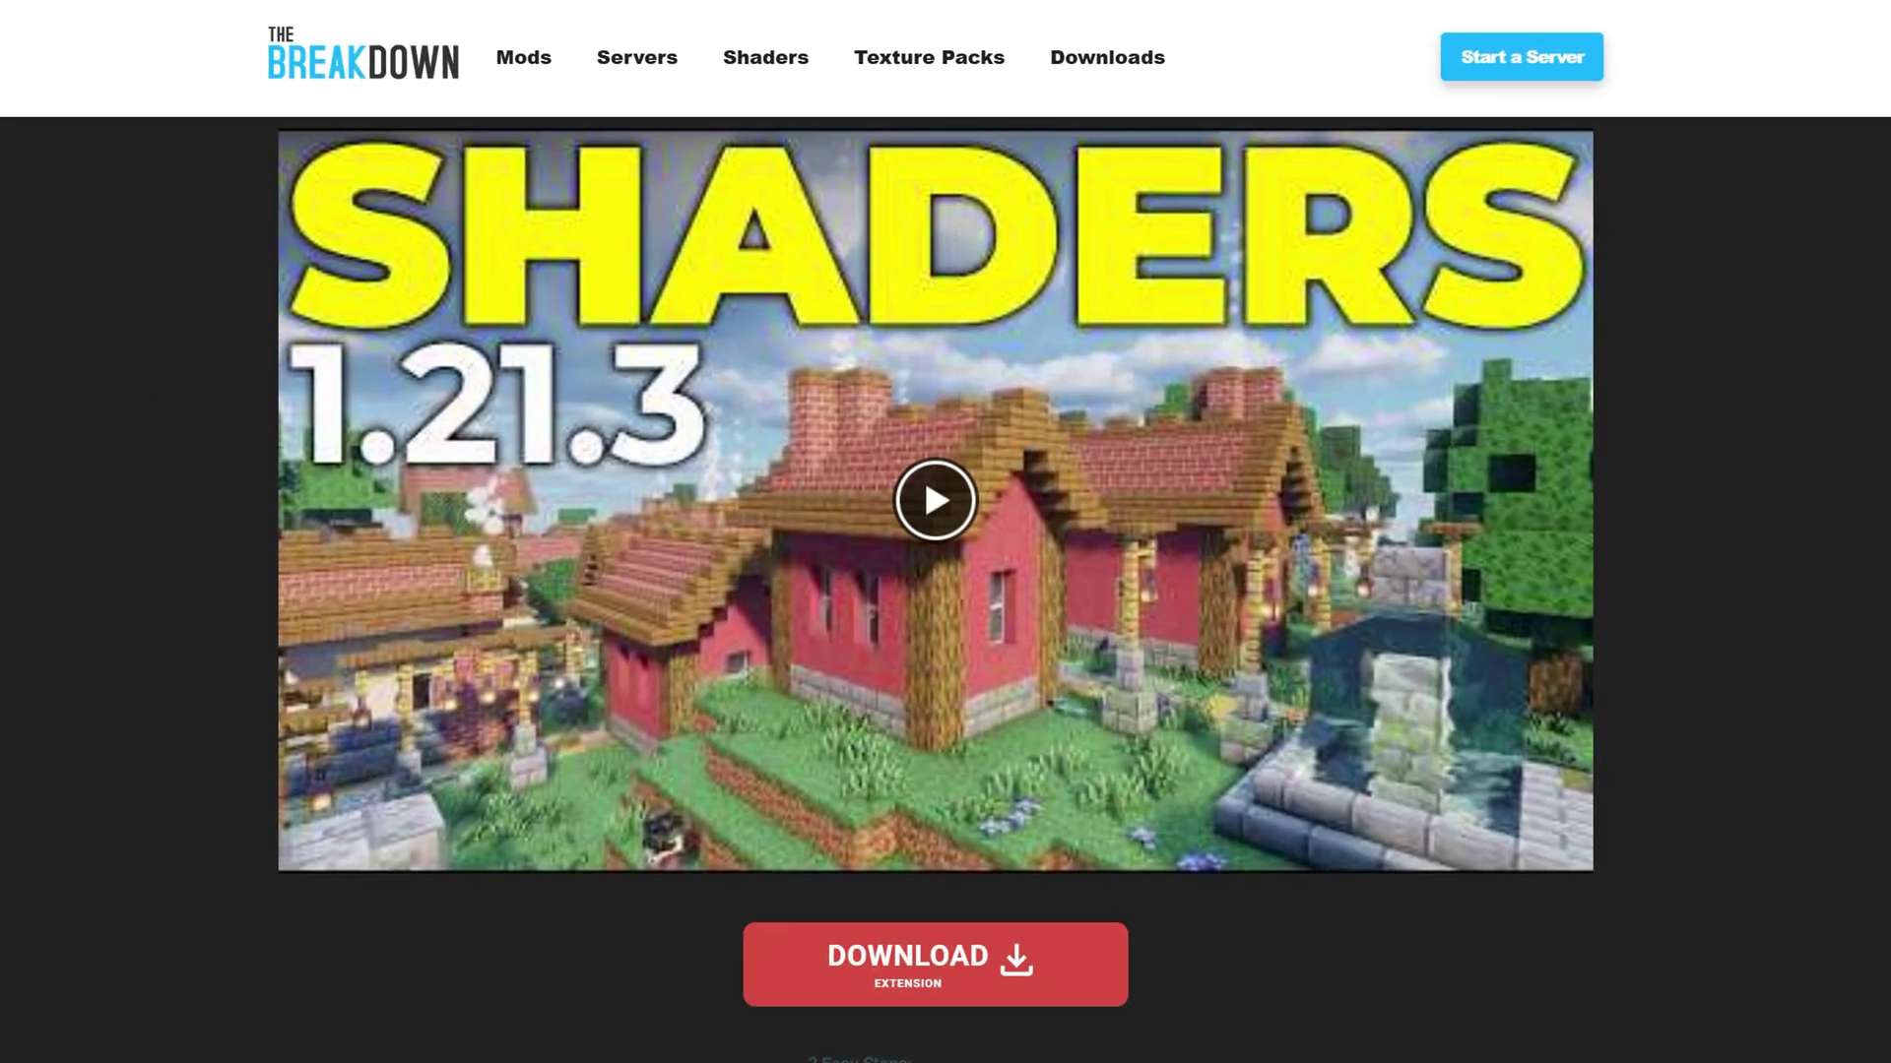
pyautogui.scroll(-5, 945, 532)
pyautogui.scroll(-3, 945, 532)
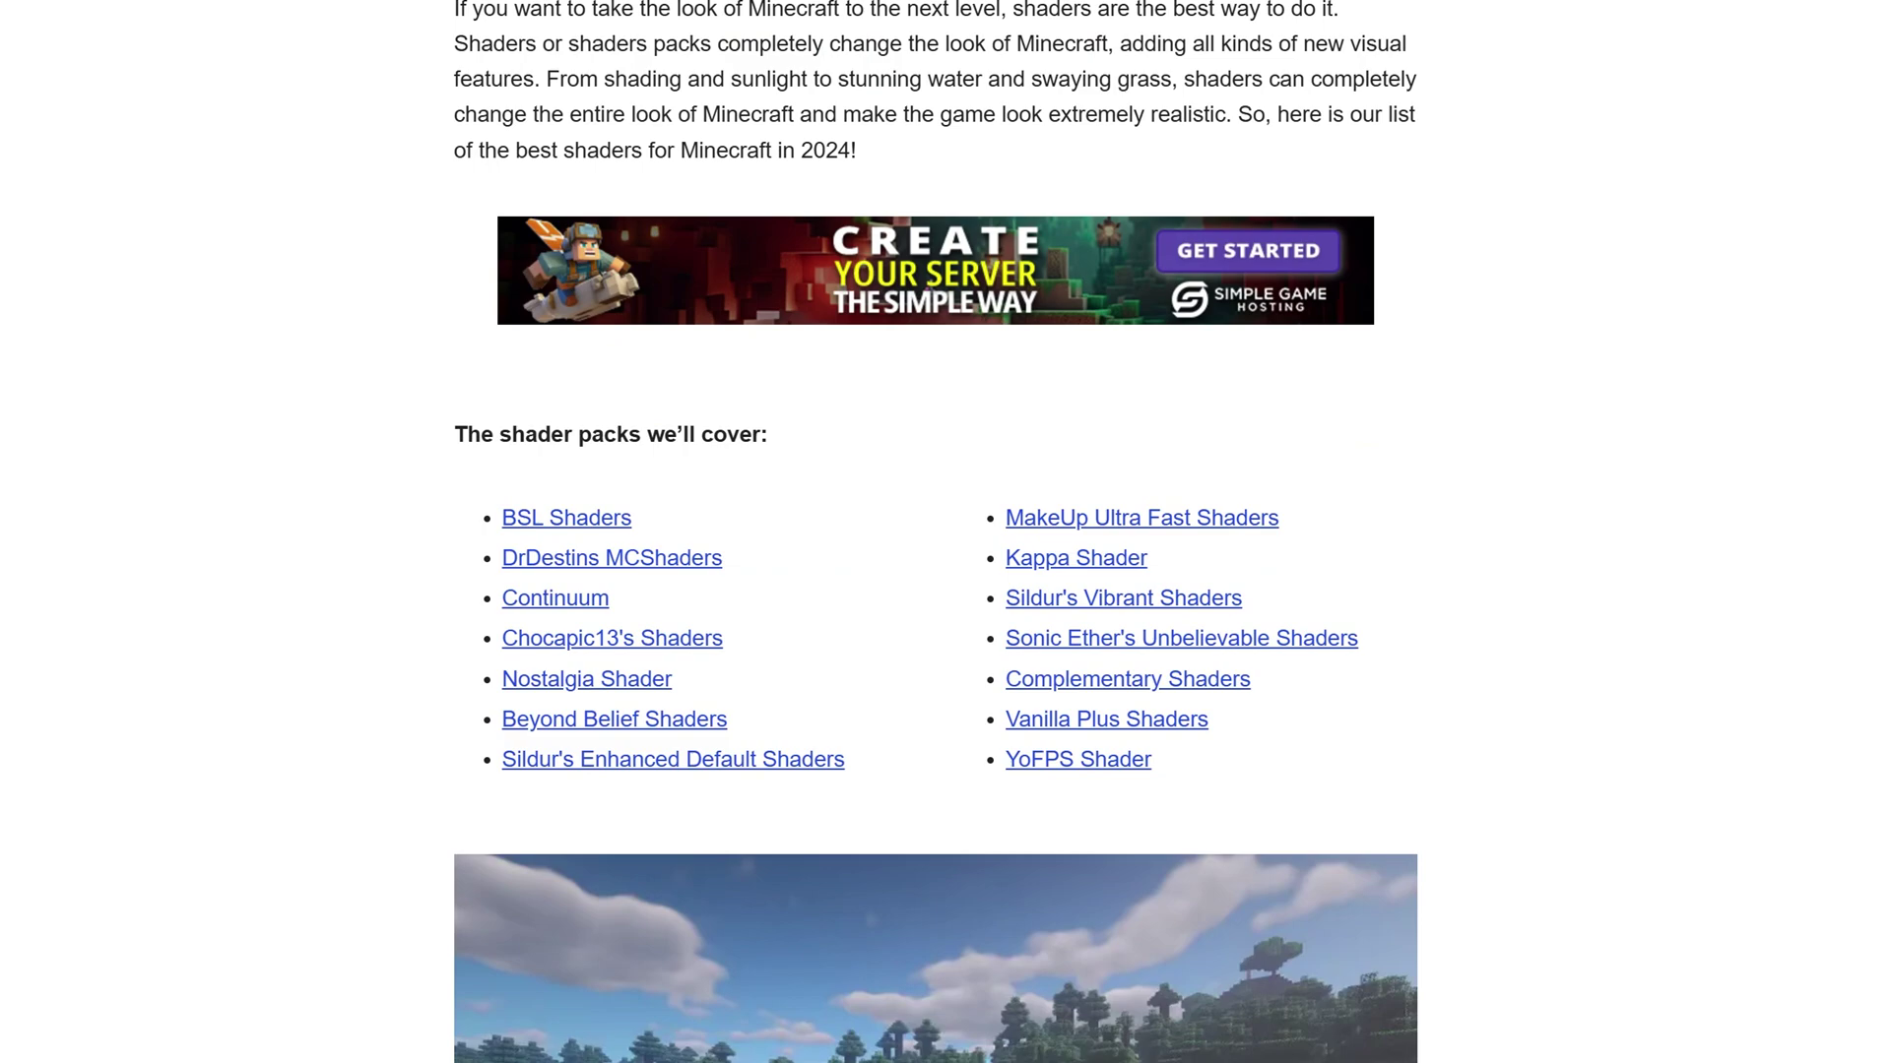
pyautogui.scroll(-2, 946, 532)
pyautogui.scroll(-3, 945, 532)
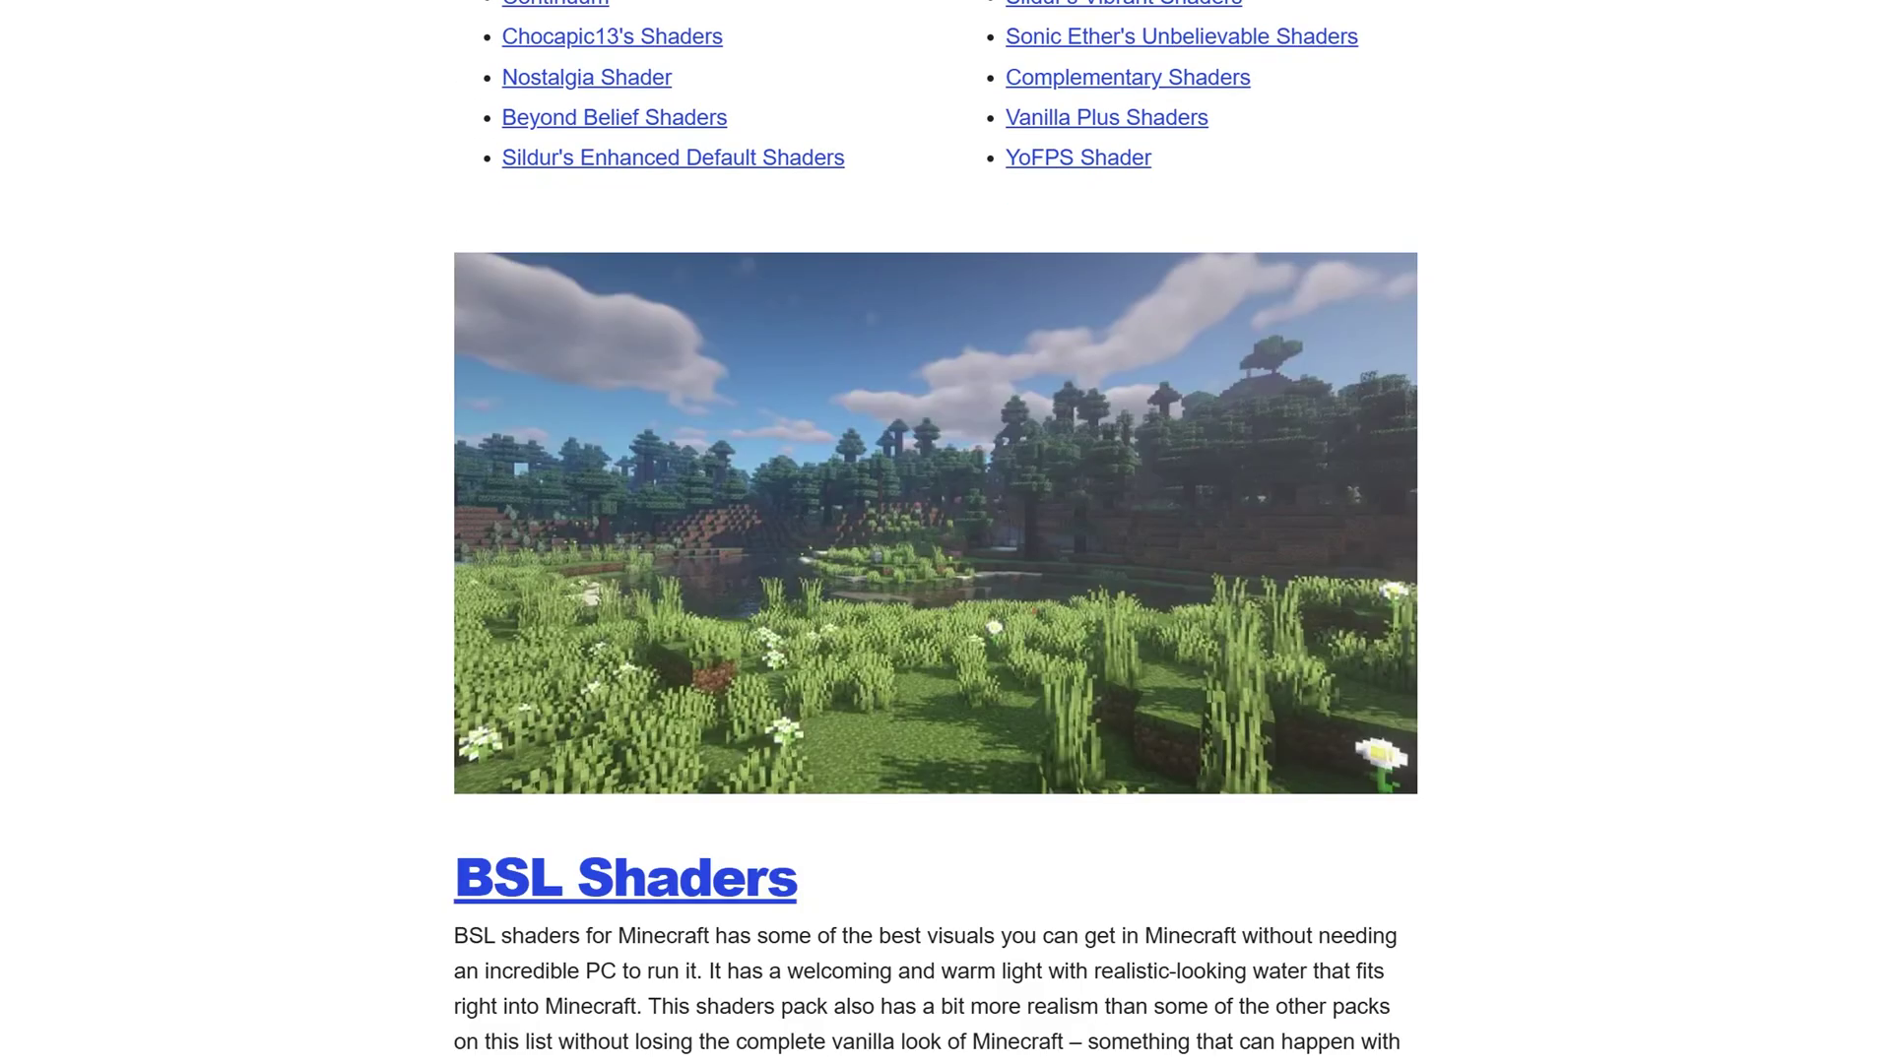
pyautogui.scroll(-3, 936, 532)
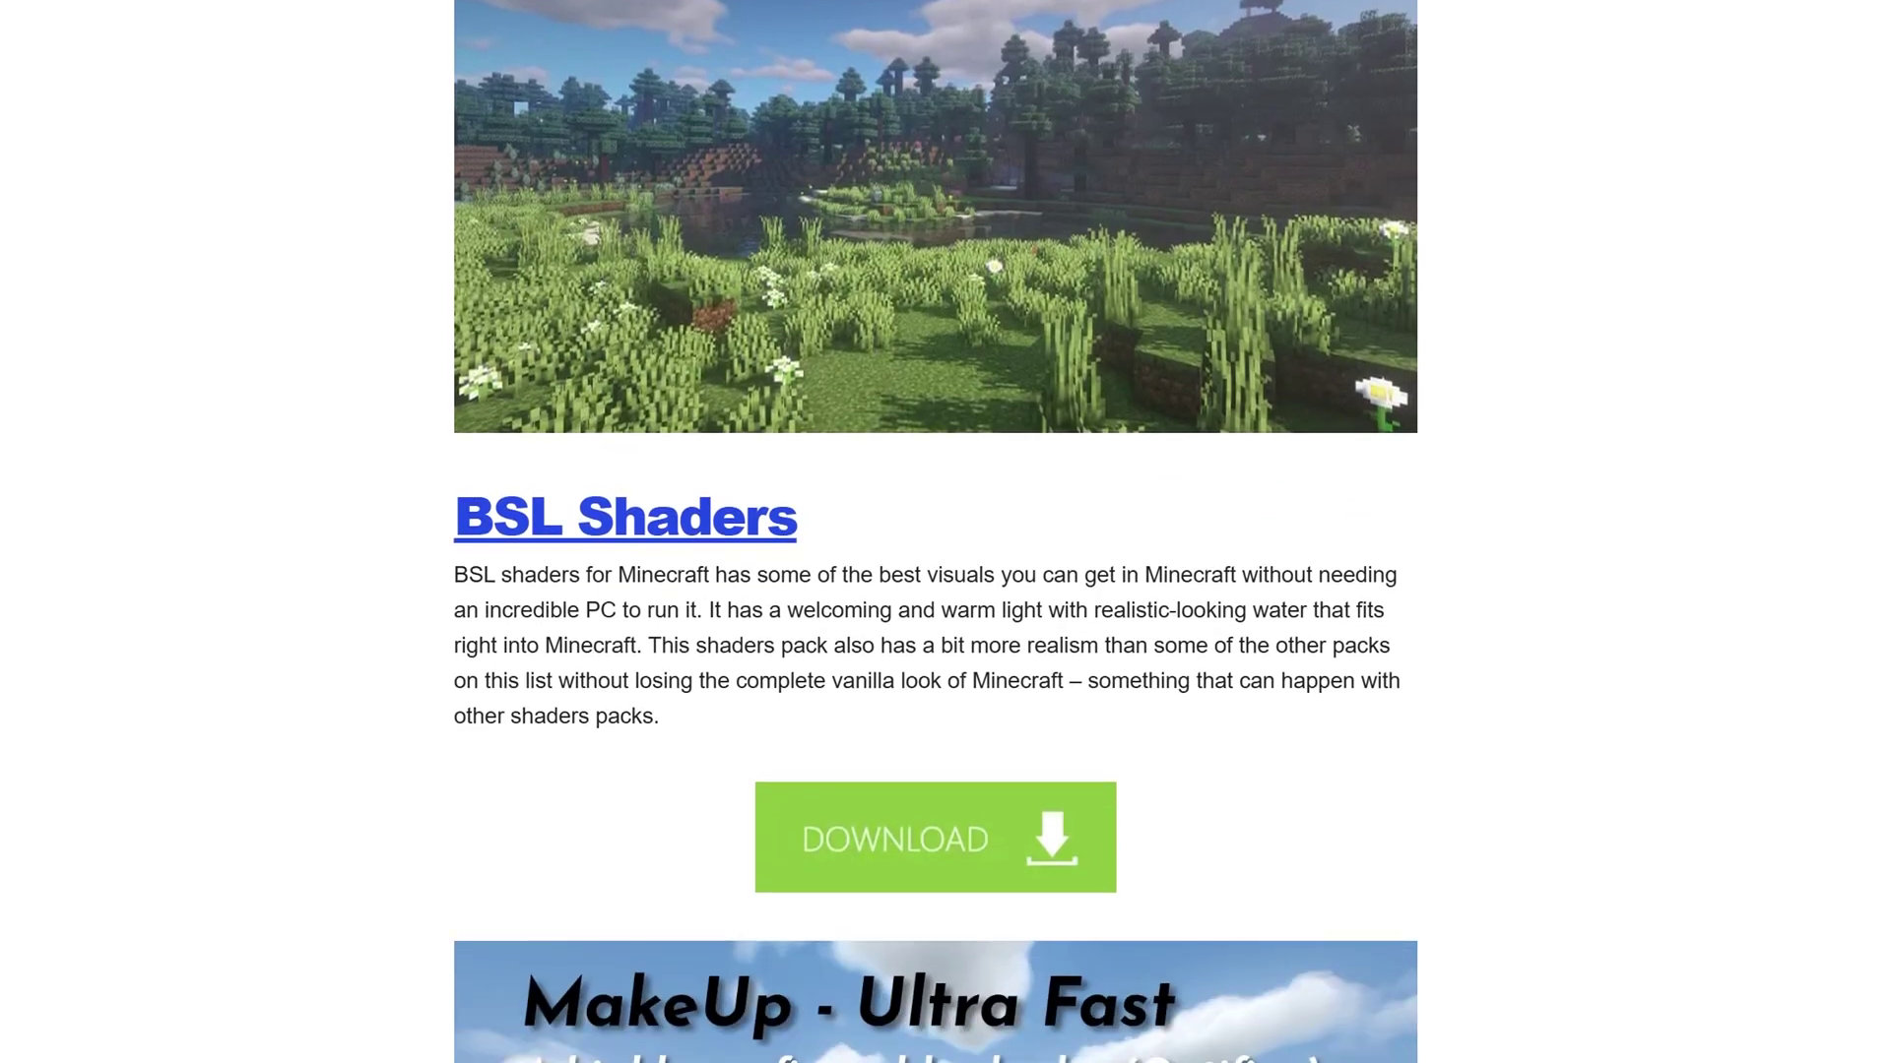
pyautogui.scroll(-9, 300, 677)
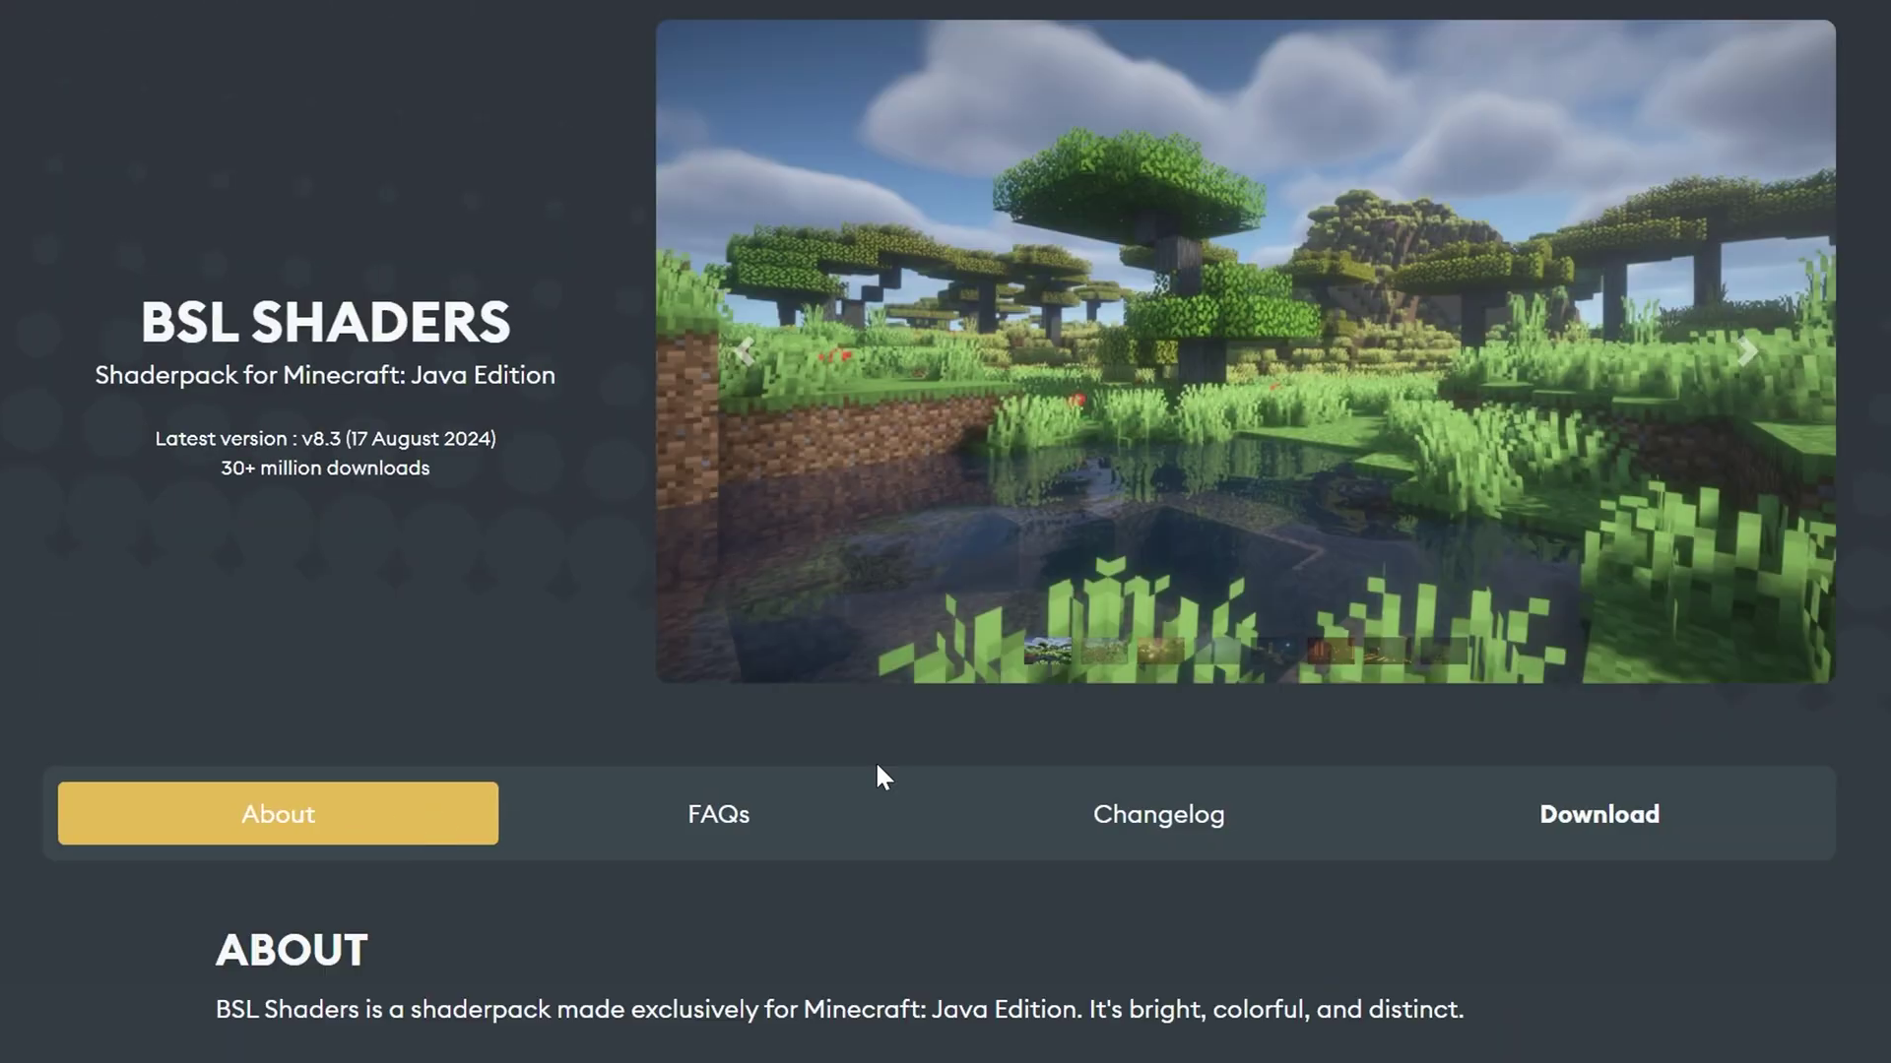
# Go to the download section of the BSL Shaders site and open the Original edition on Modrinth.
pyautogui.click(1645, 831)
pyautogui.scroll(-10, 1107, 872)
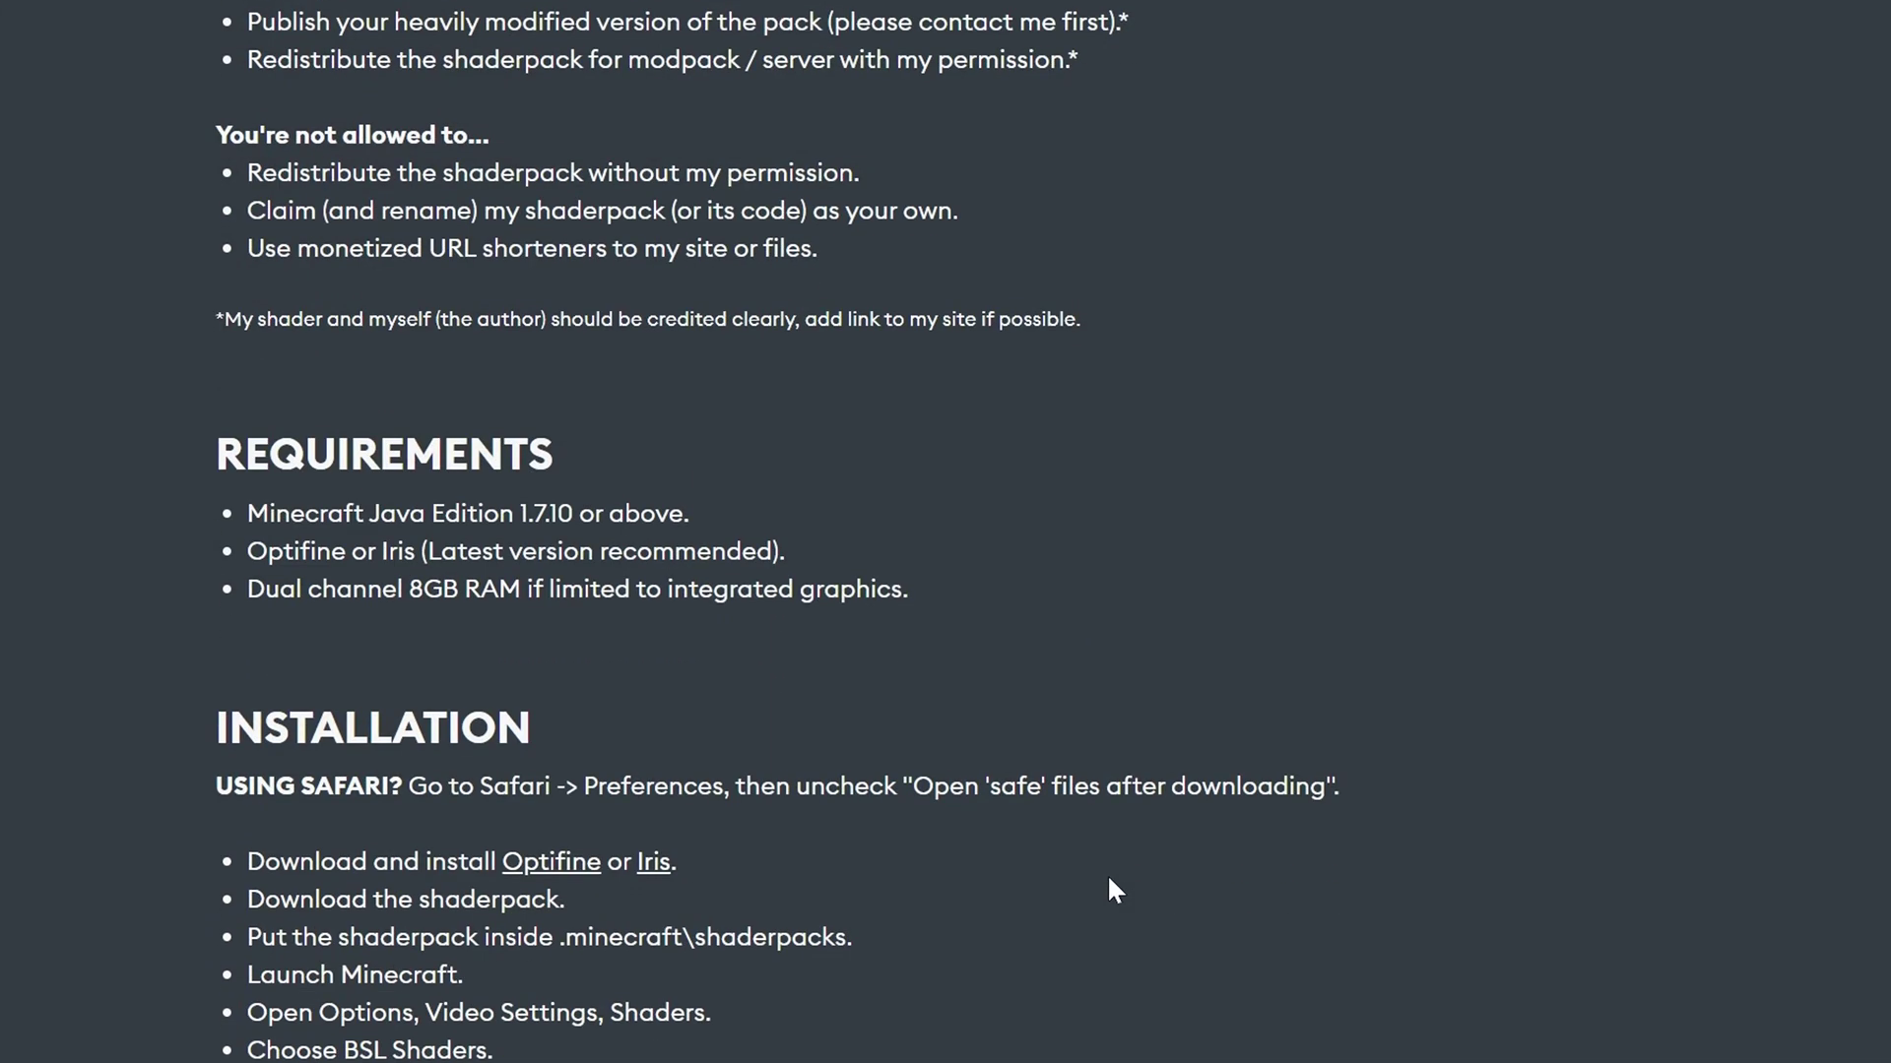
pyautogui.scroll(-10, 1110, 886)
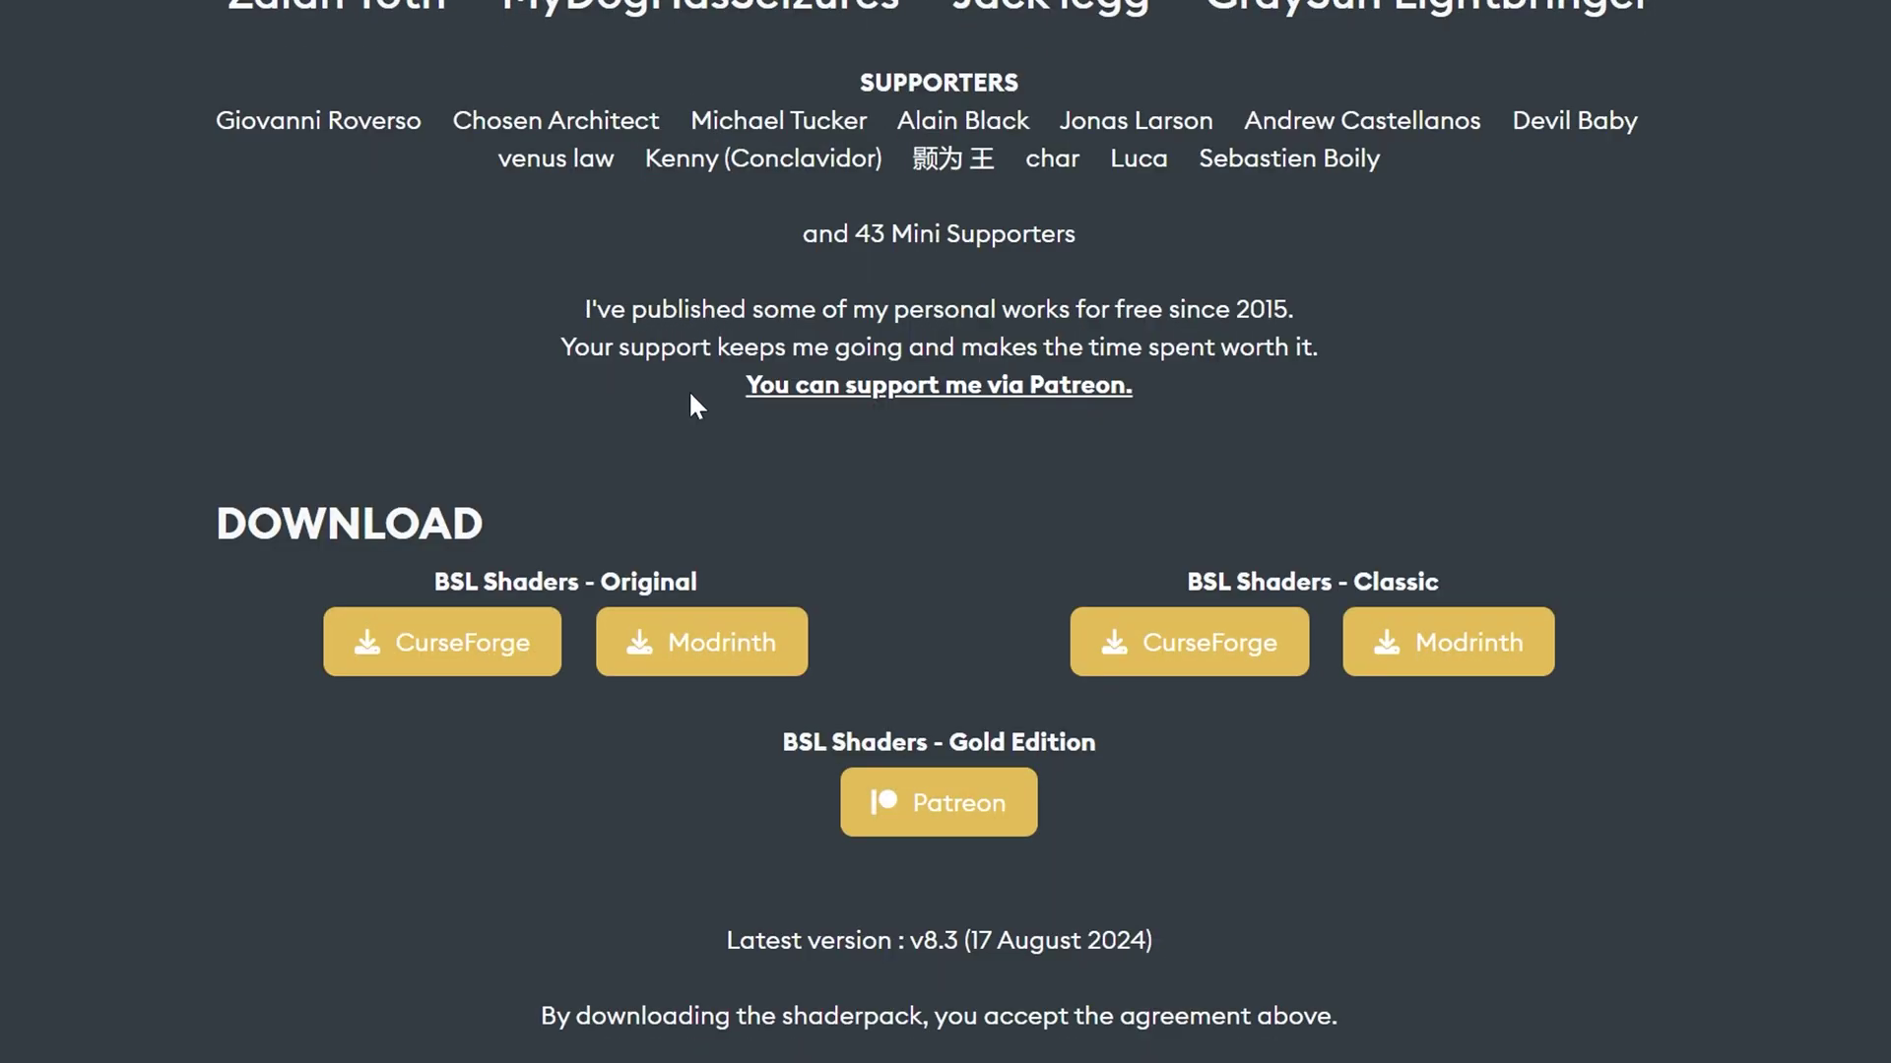
pyautogui.click(718, 656)
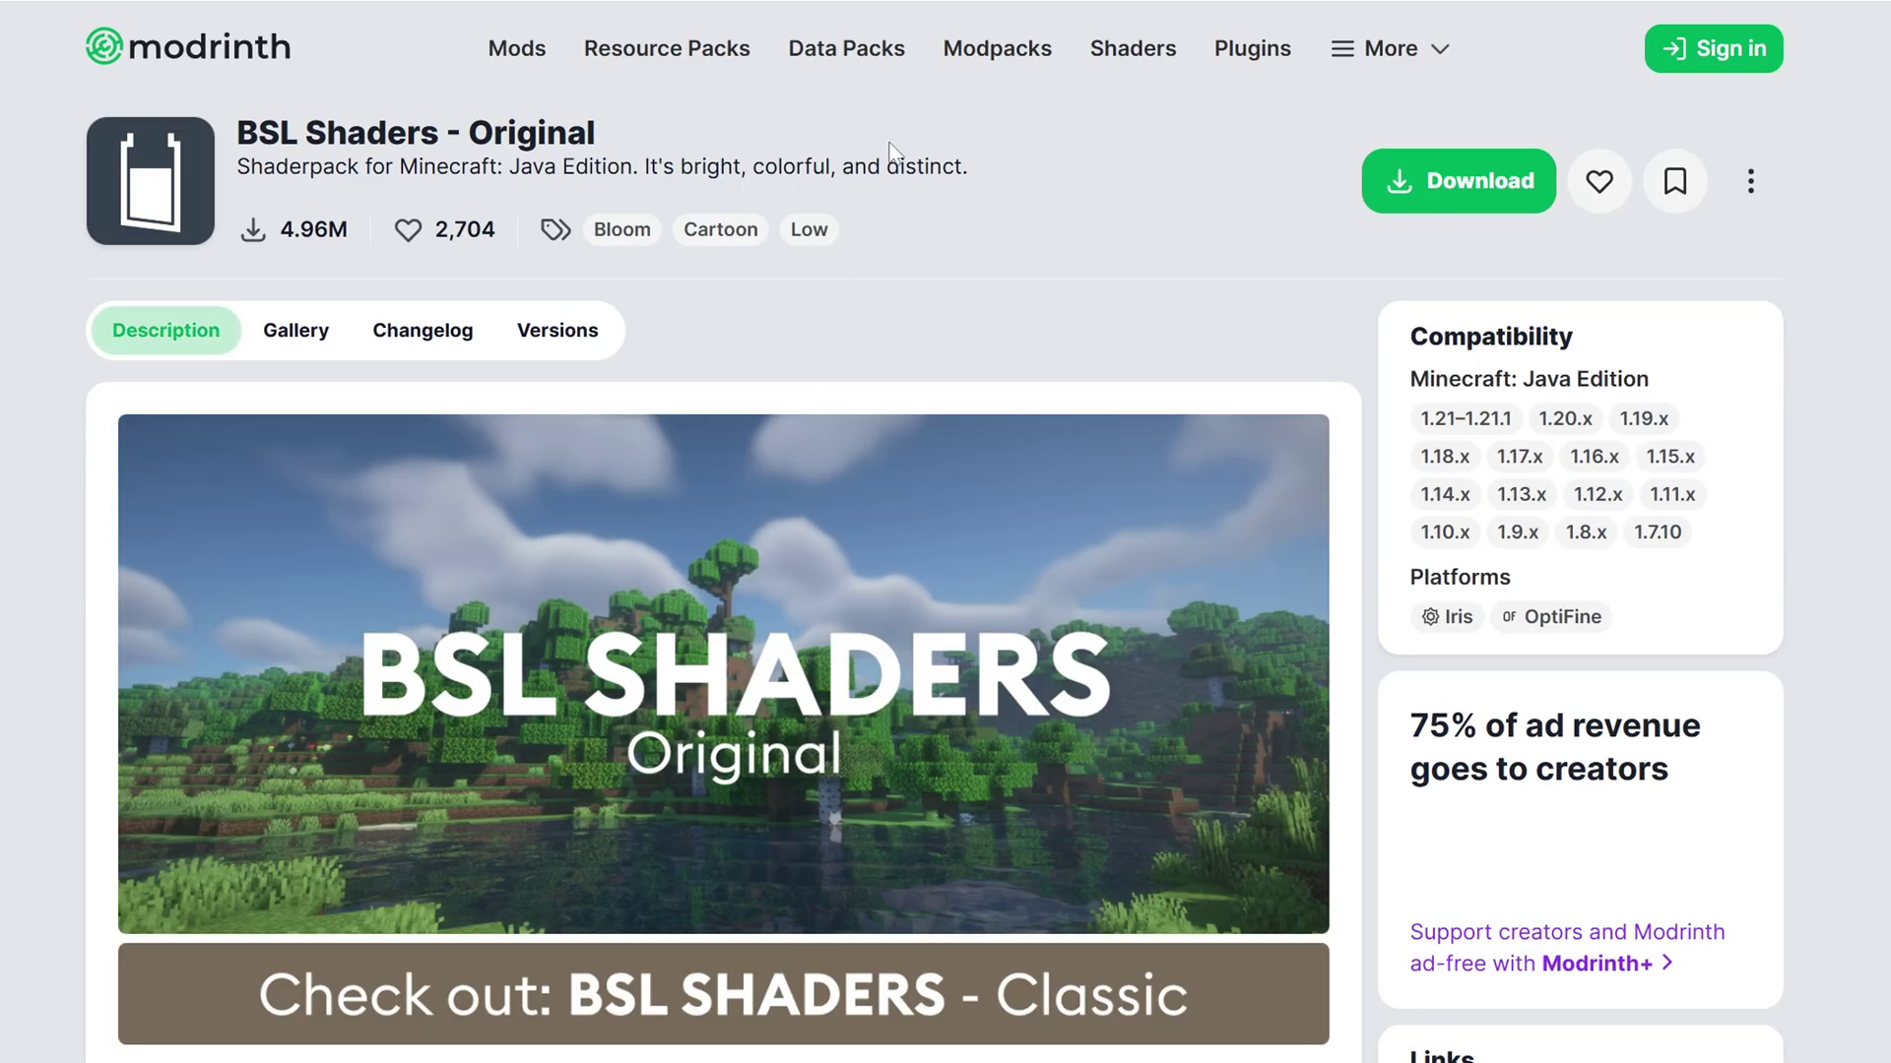
# Browse Modrinth's catalogue of shaders and return to the BSL Shaders - Original page.
pyautogui.click(1133, 49)
pyautogui.scroll(-15, 961, 597)
pyautogui.scroll(-5, 1000, 606)
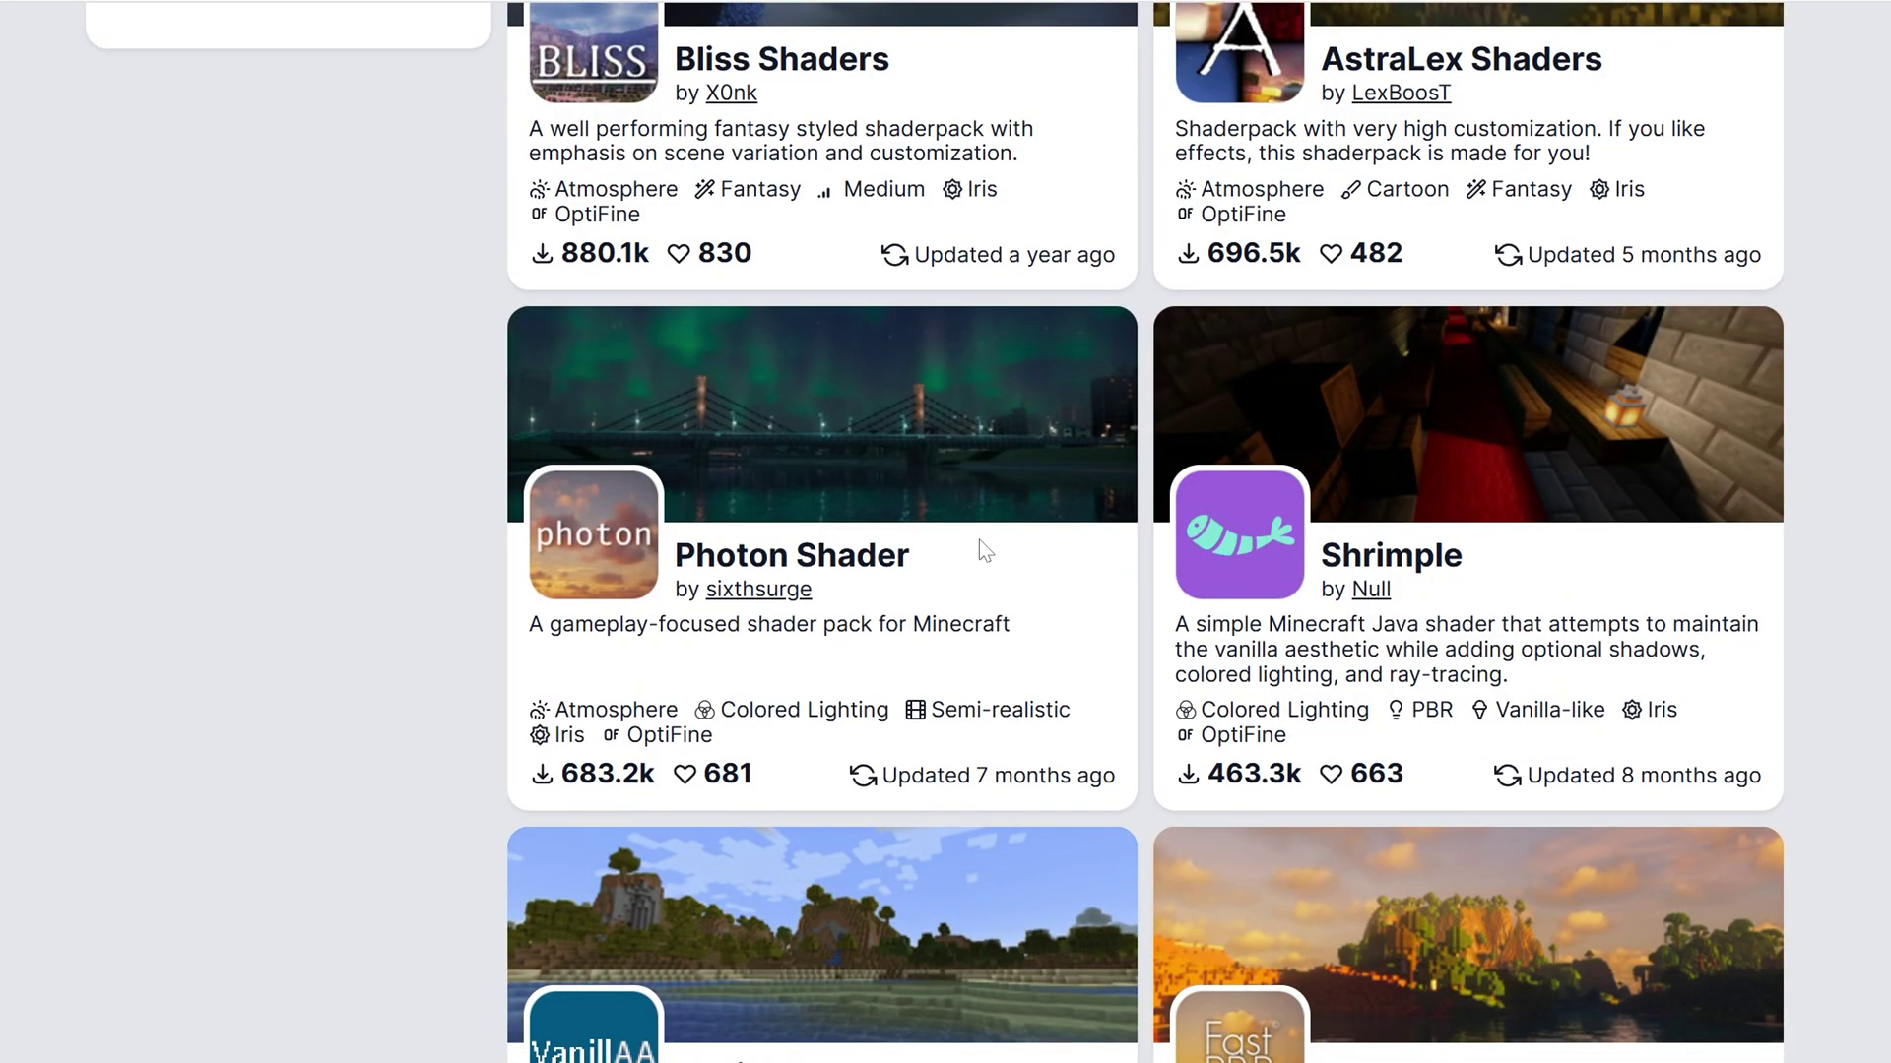
pyautogui.hotkey('alt', 'Left')
# Check the BSL Shaders version list, download release 8.3, and save BSLOriginal_v8.3.zip in the Downloads folder.
pyautogui.click(561, 330)
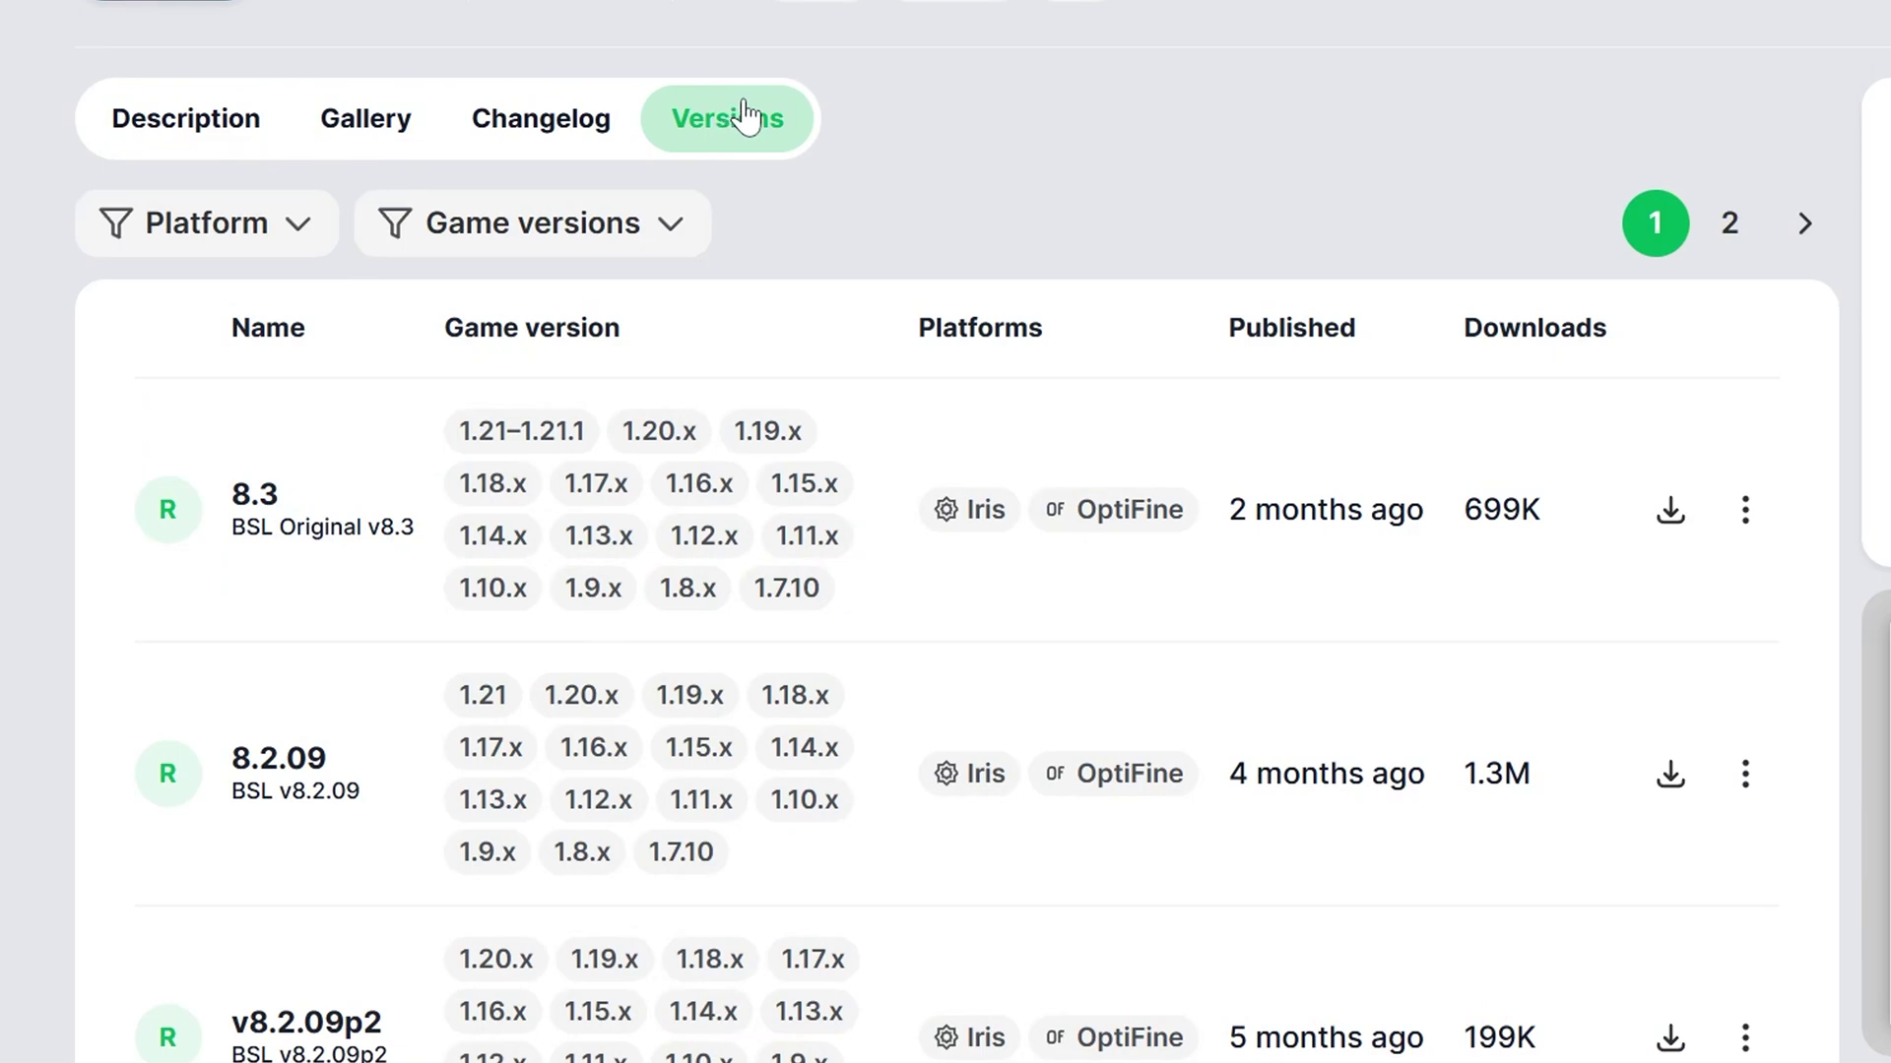
pyautogui.click(473, 240)
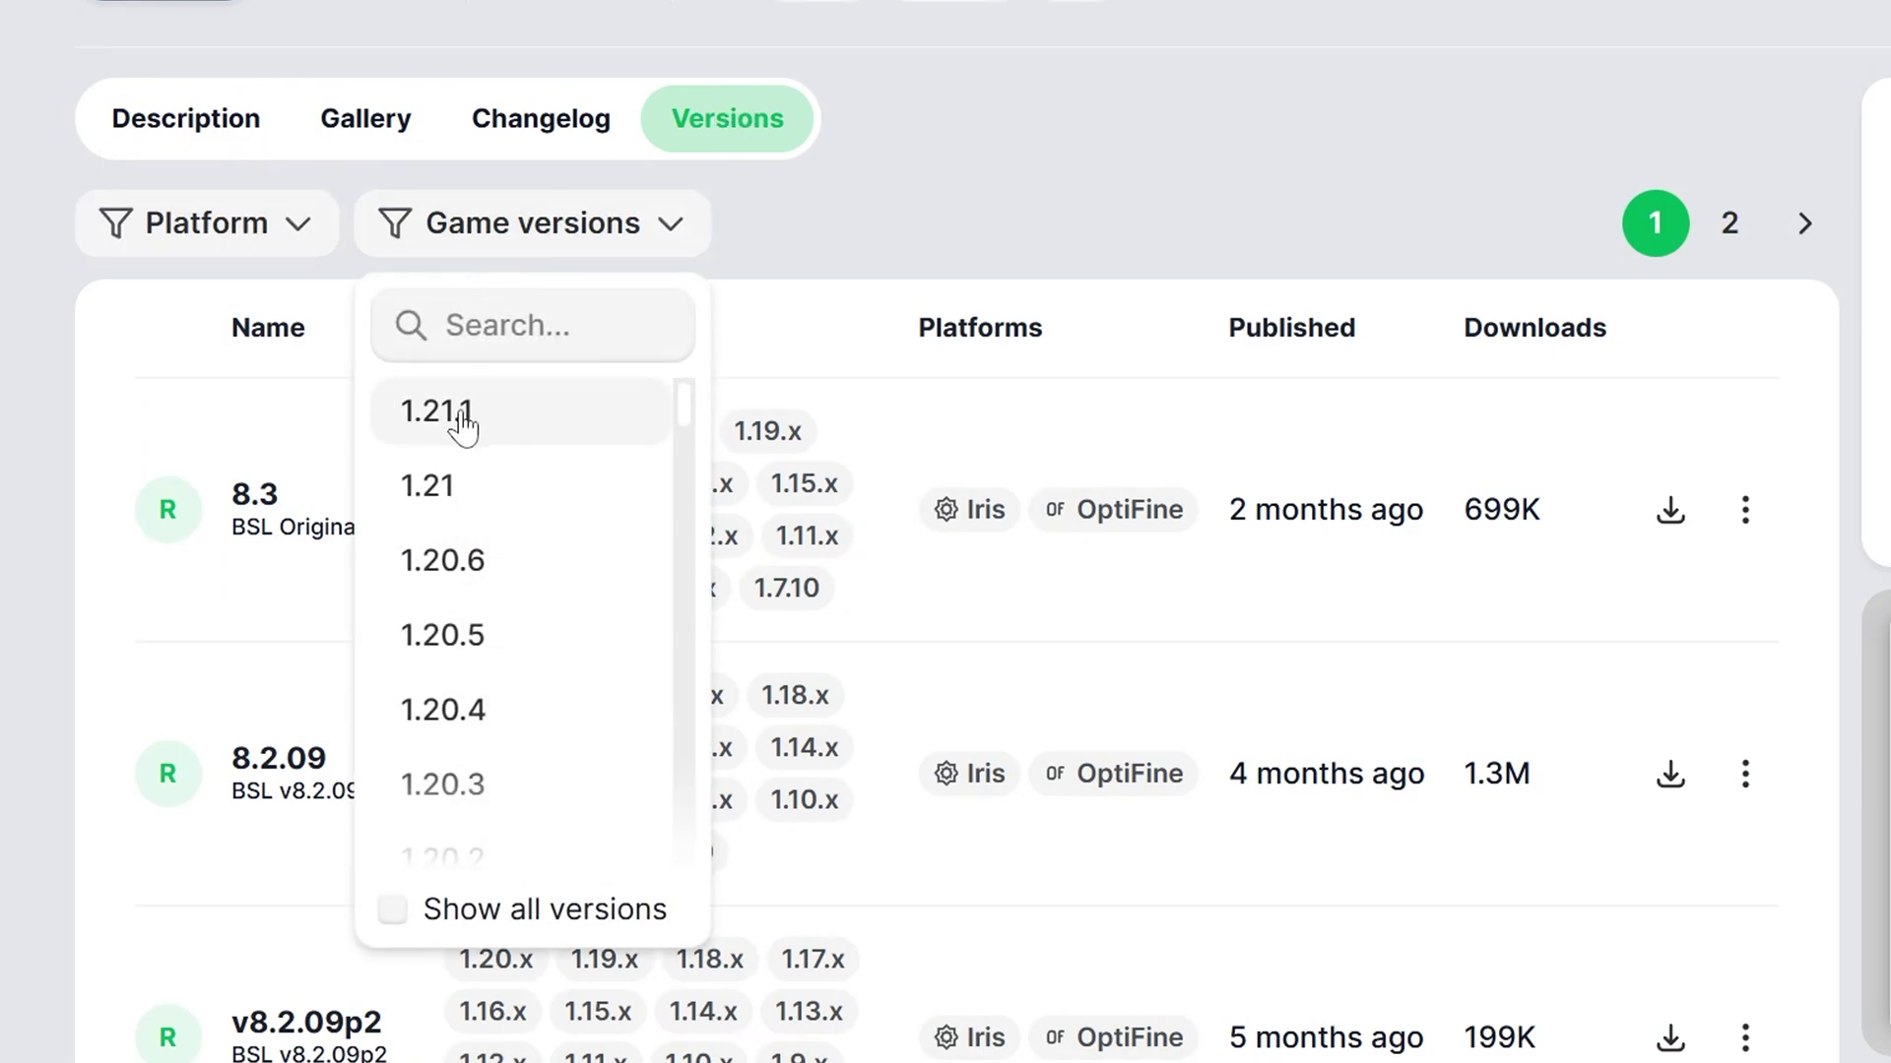
pyautogui.click(1047, 180)
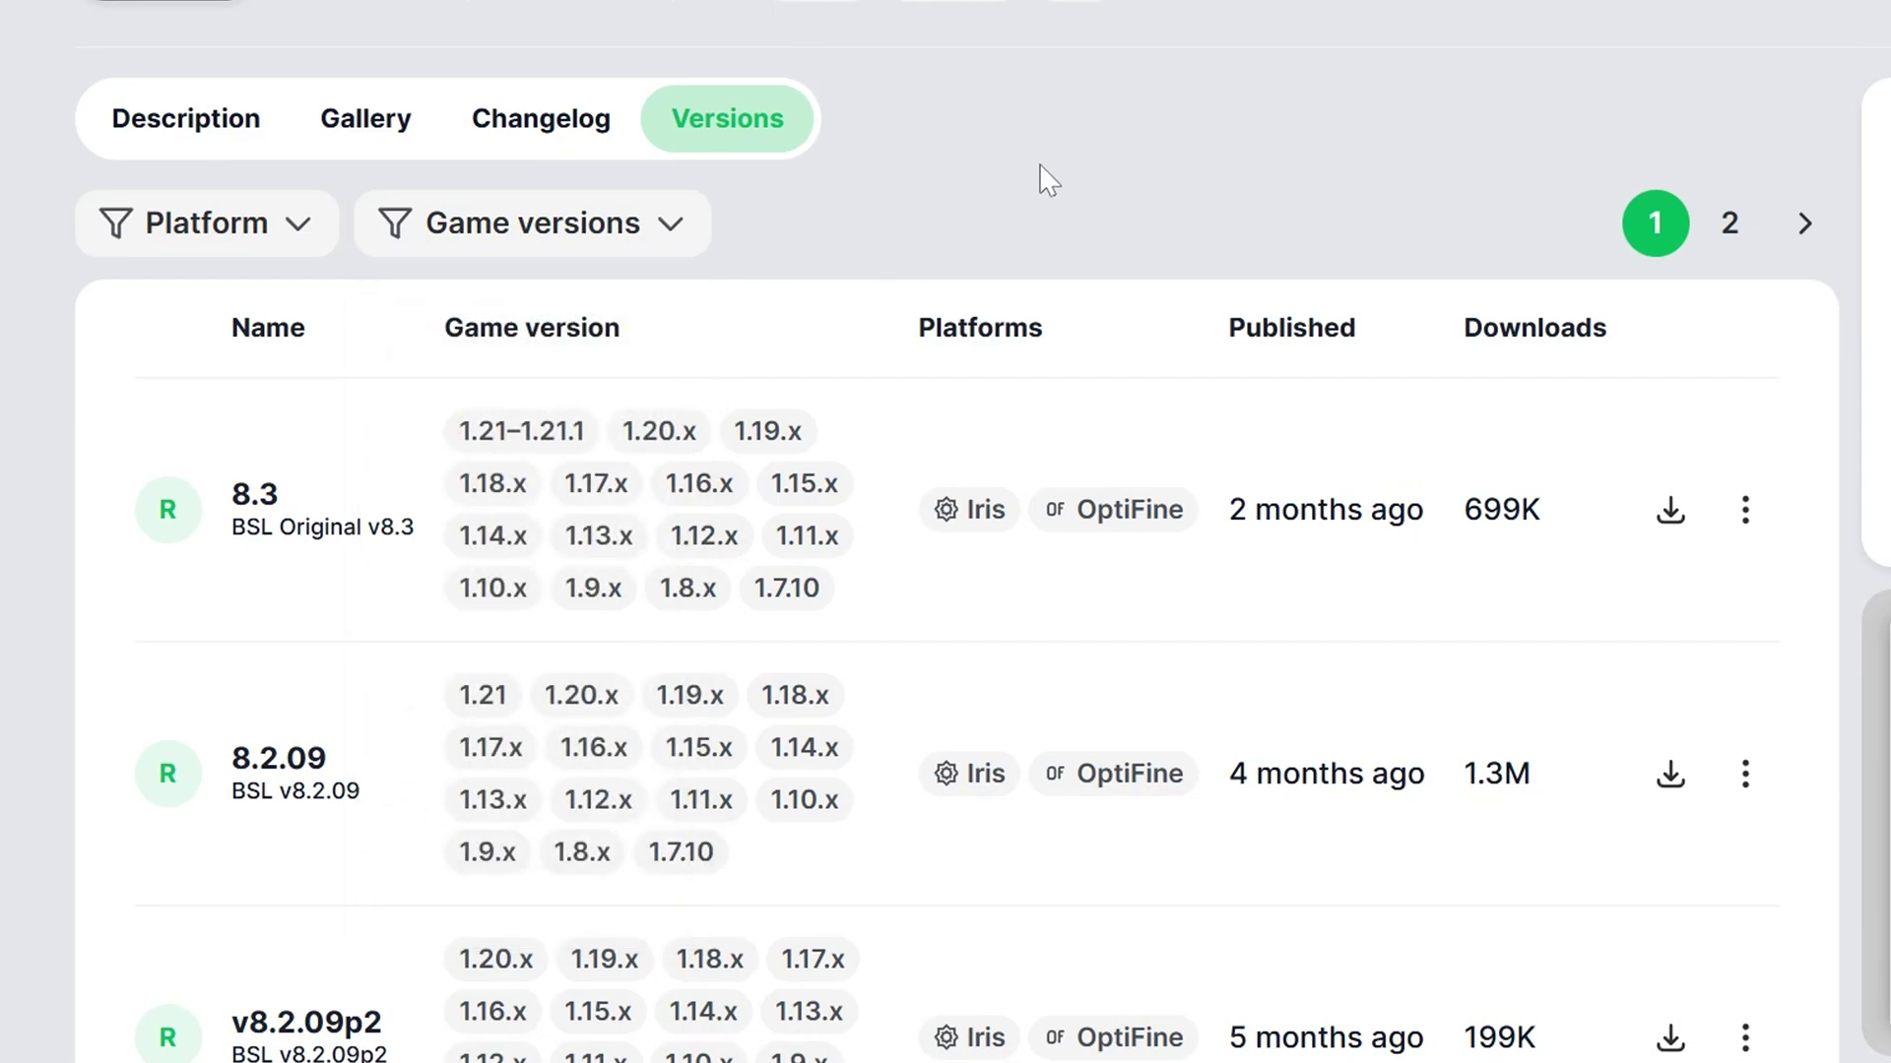
pyautogui.scroll(-10, 1000, 223)
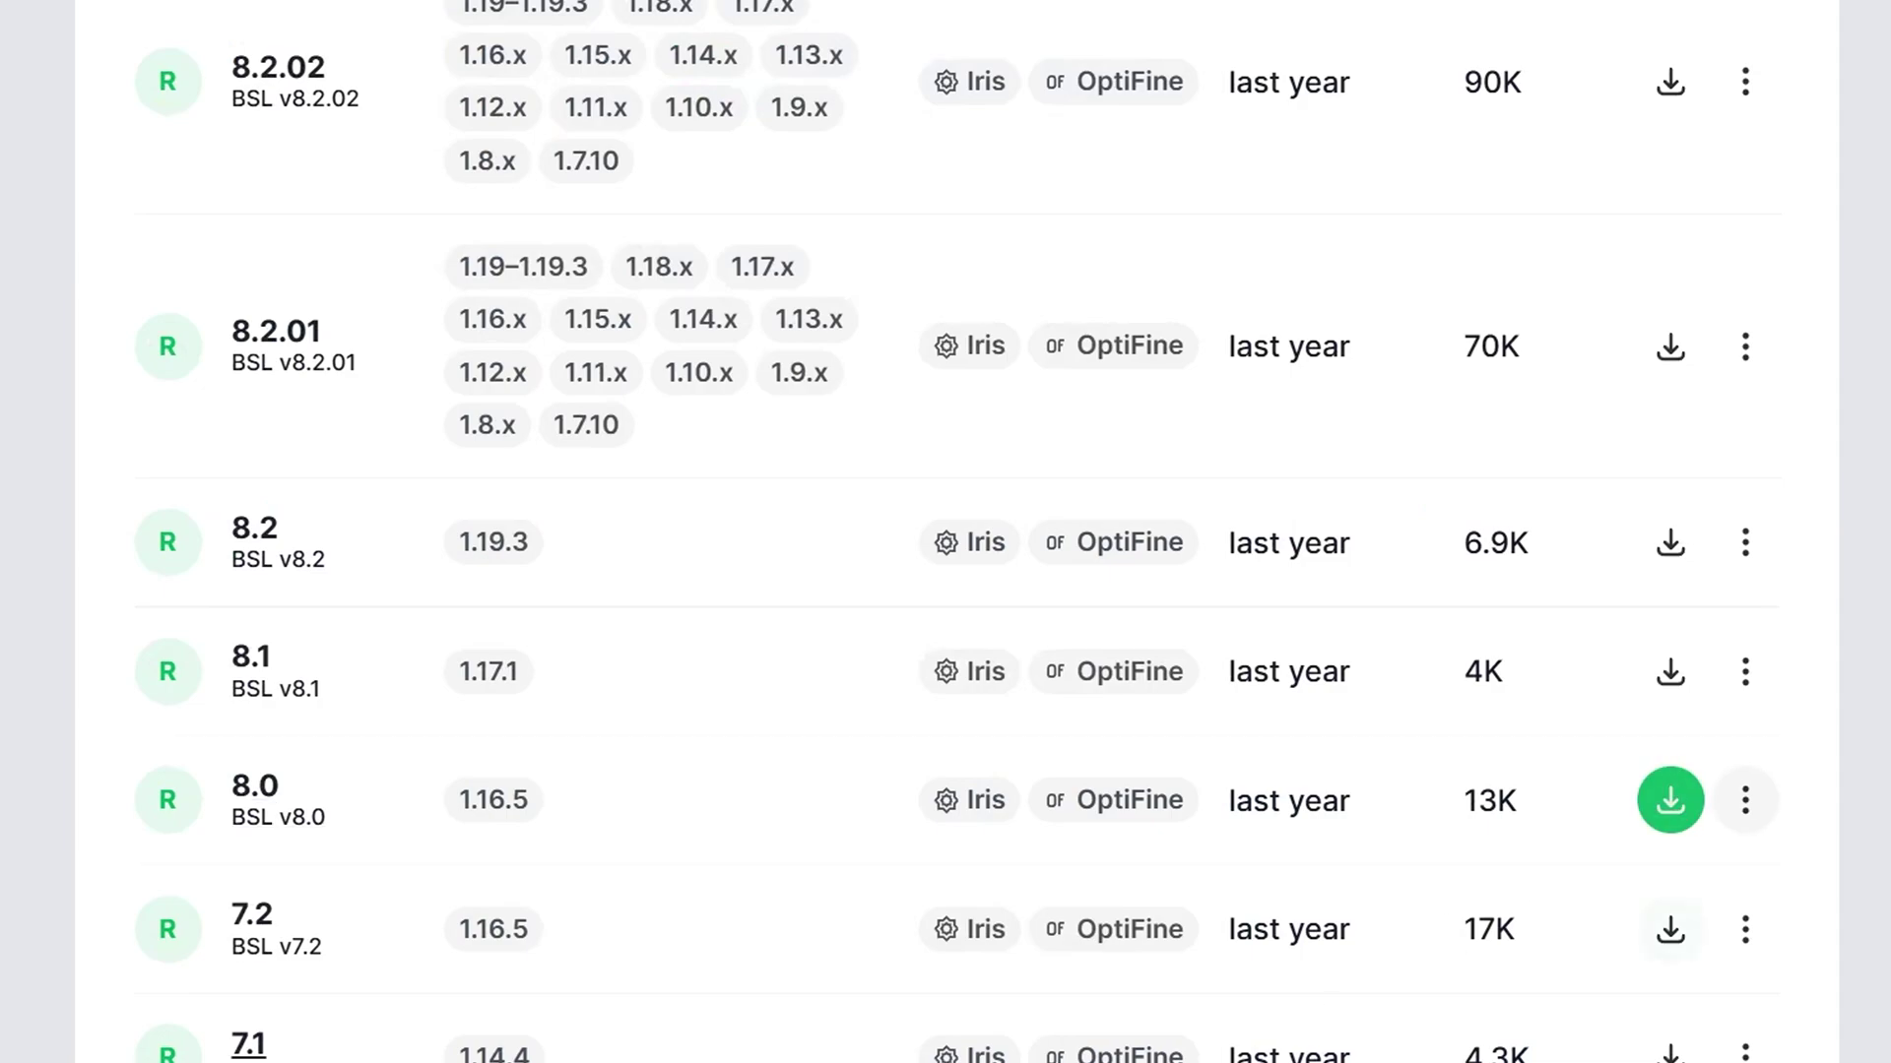
pyautogui.scroll(10, 844, 654)
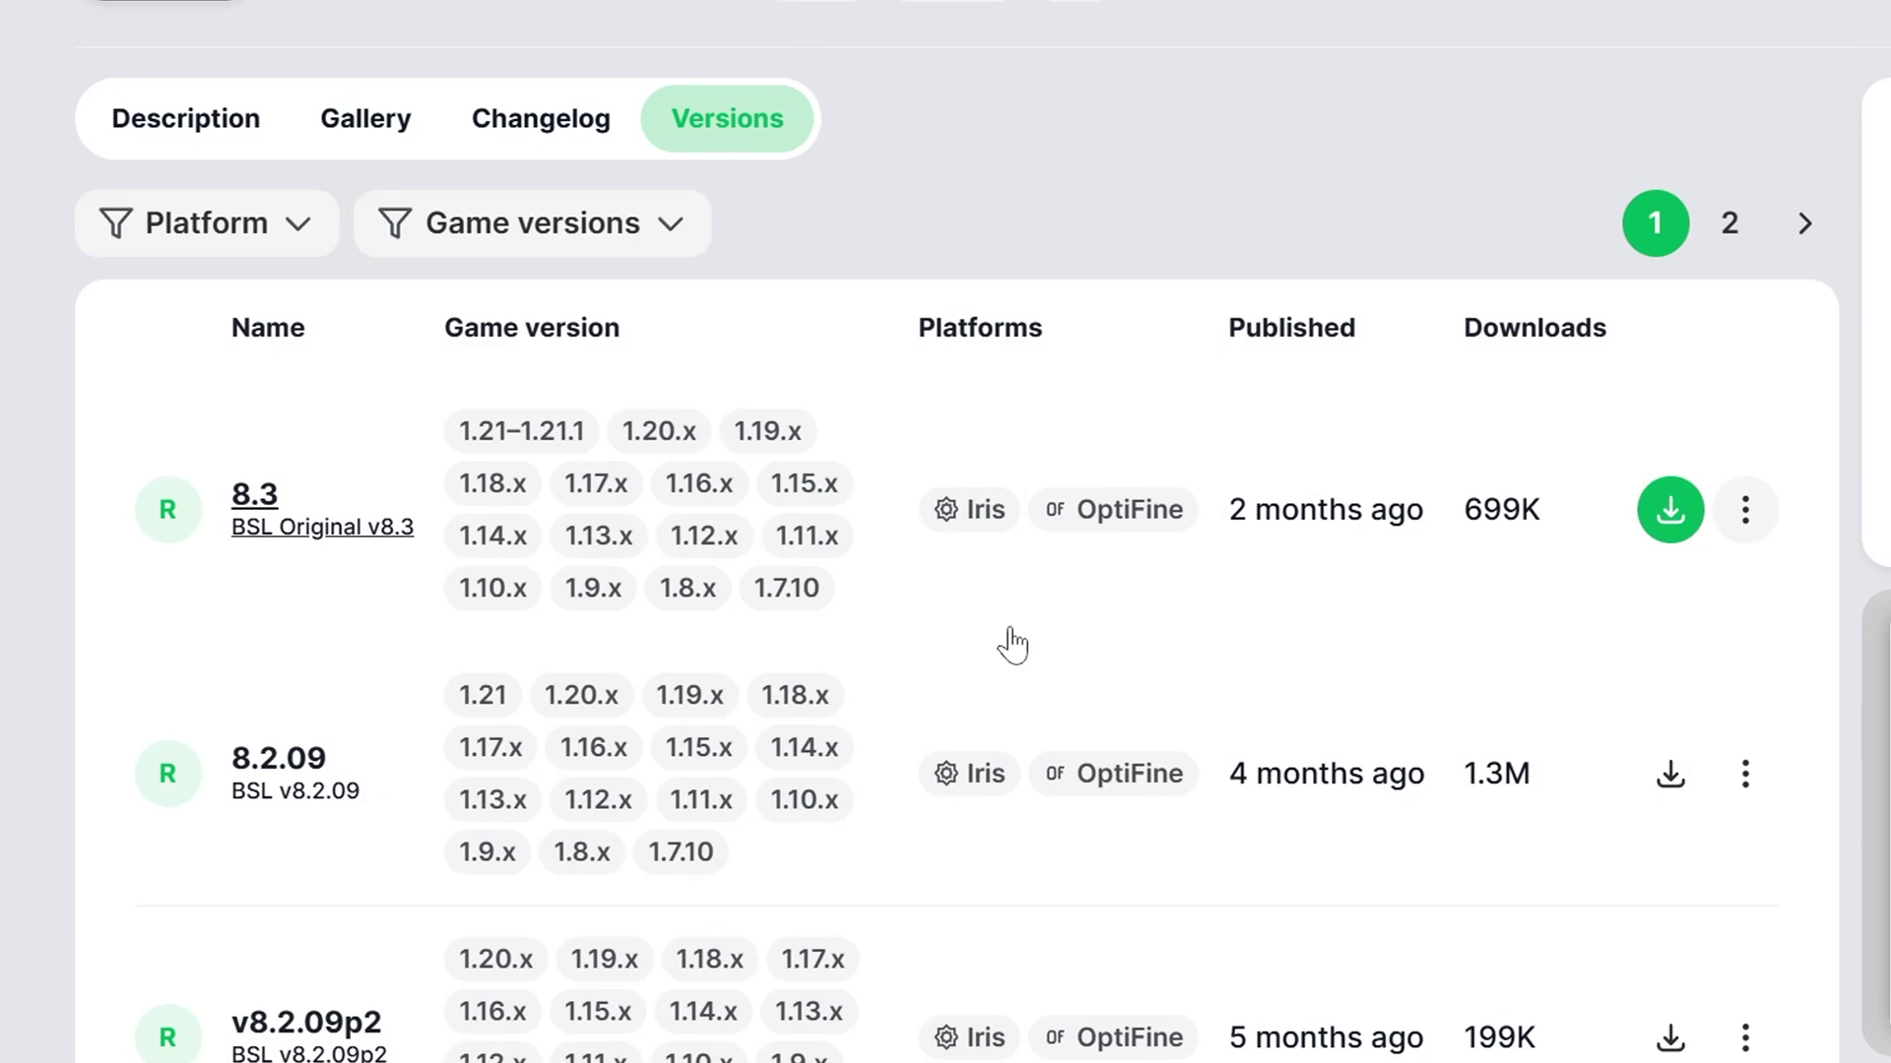
pyautogui.click(1664, 504)
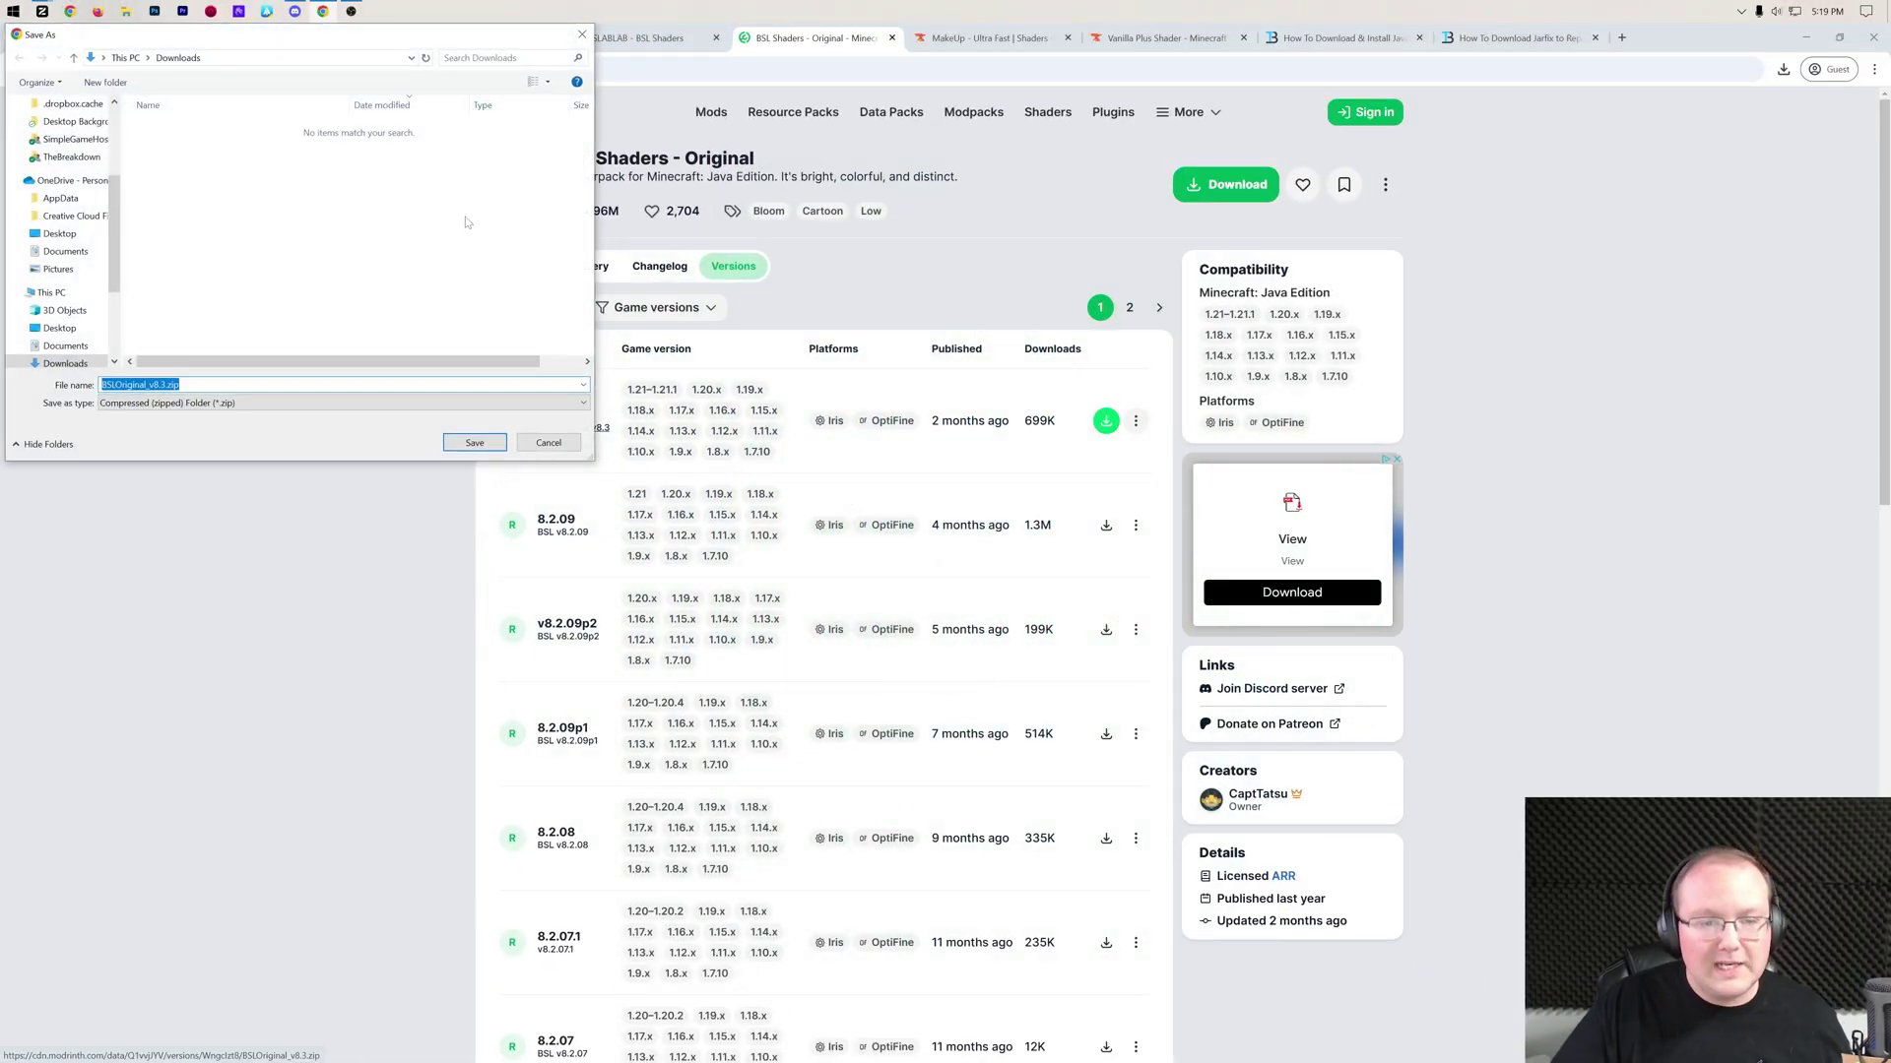
pyautogui.press('Return')
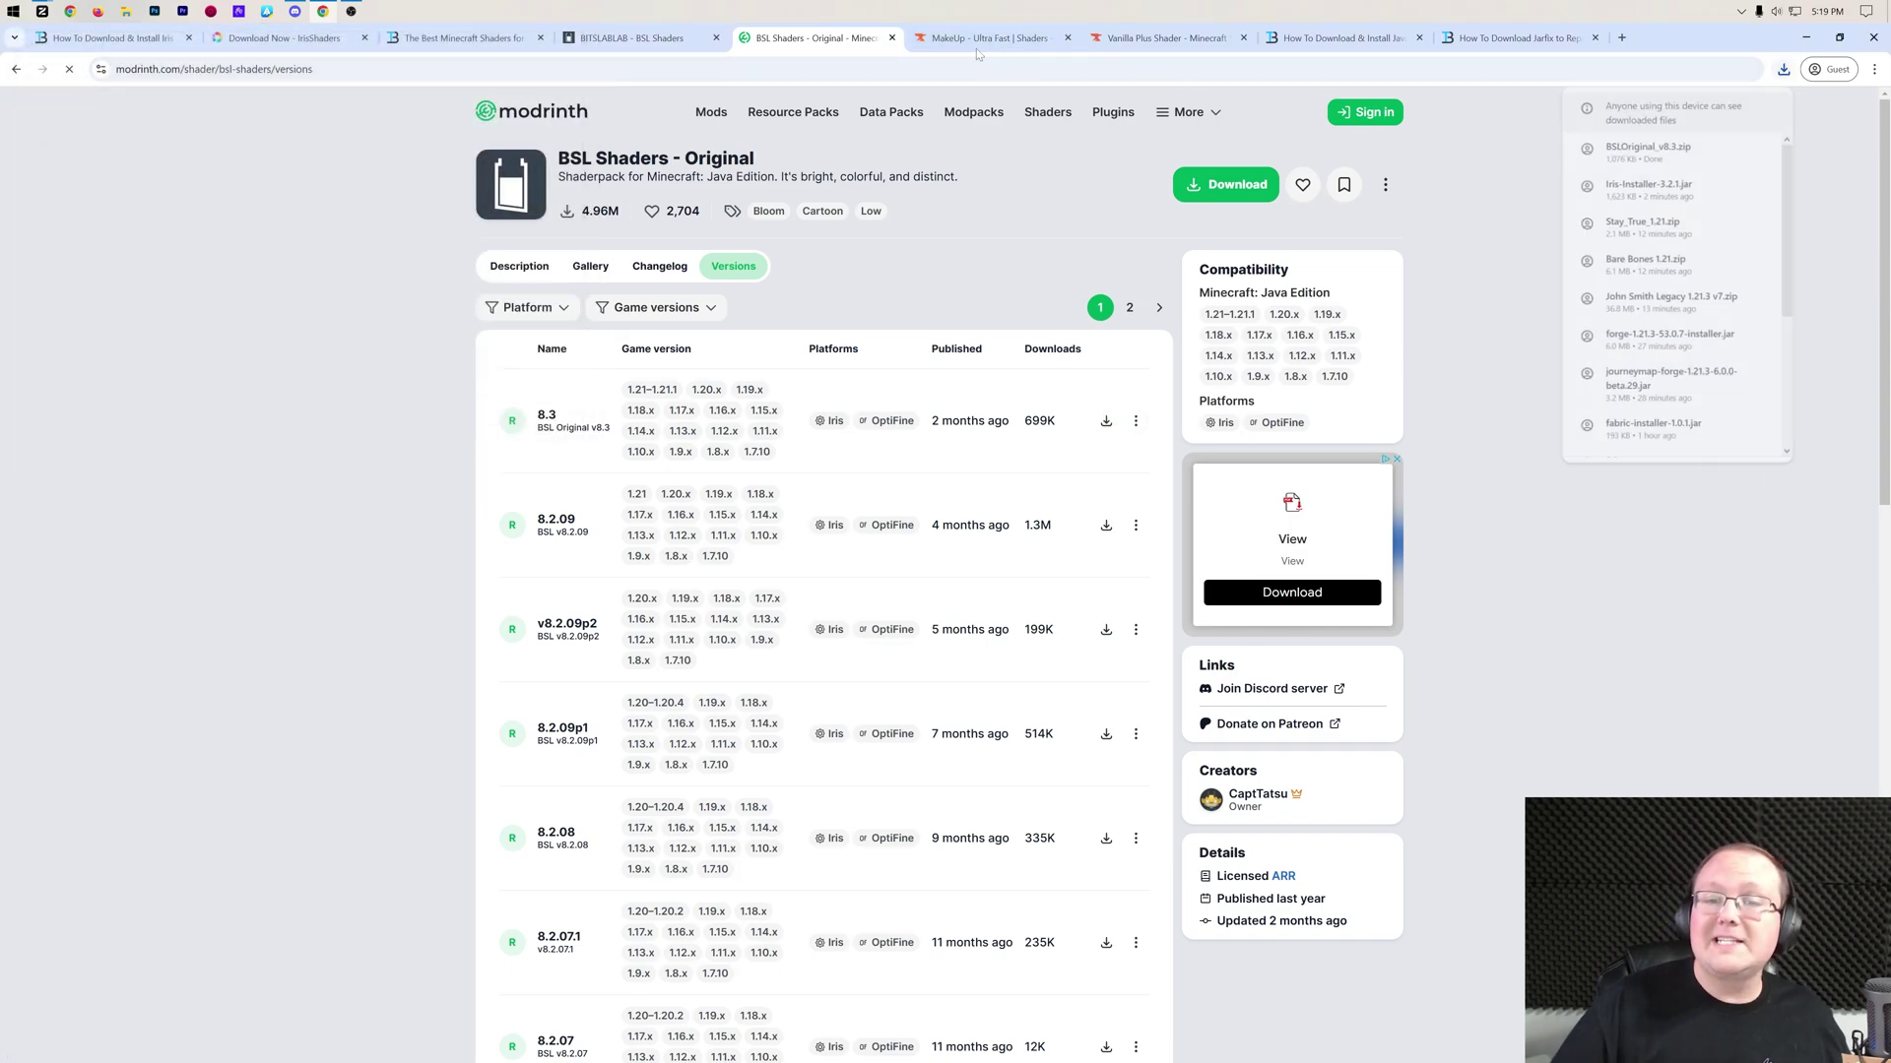
# Download MakeUp-UltraFast-9.0a.zip from the MakeUp - Ultra Fast project's files on CurseForge and save it in the Downloads folder.
pyautogui.click(976, 44)
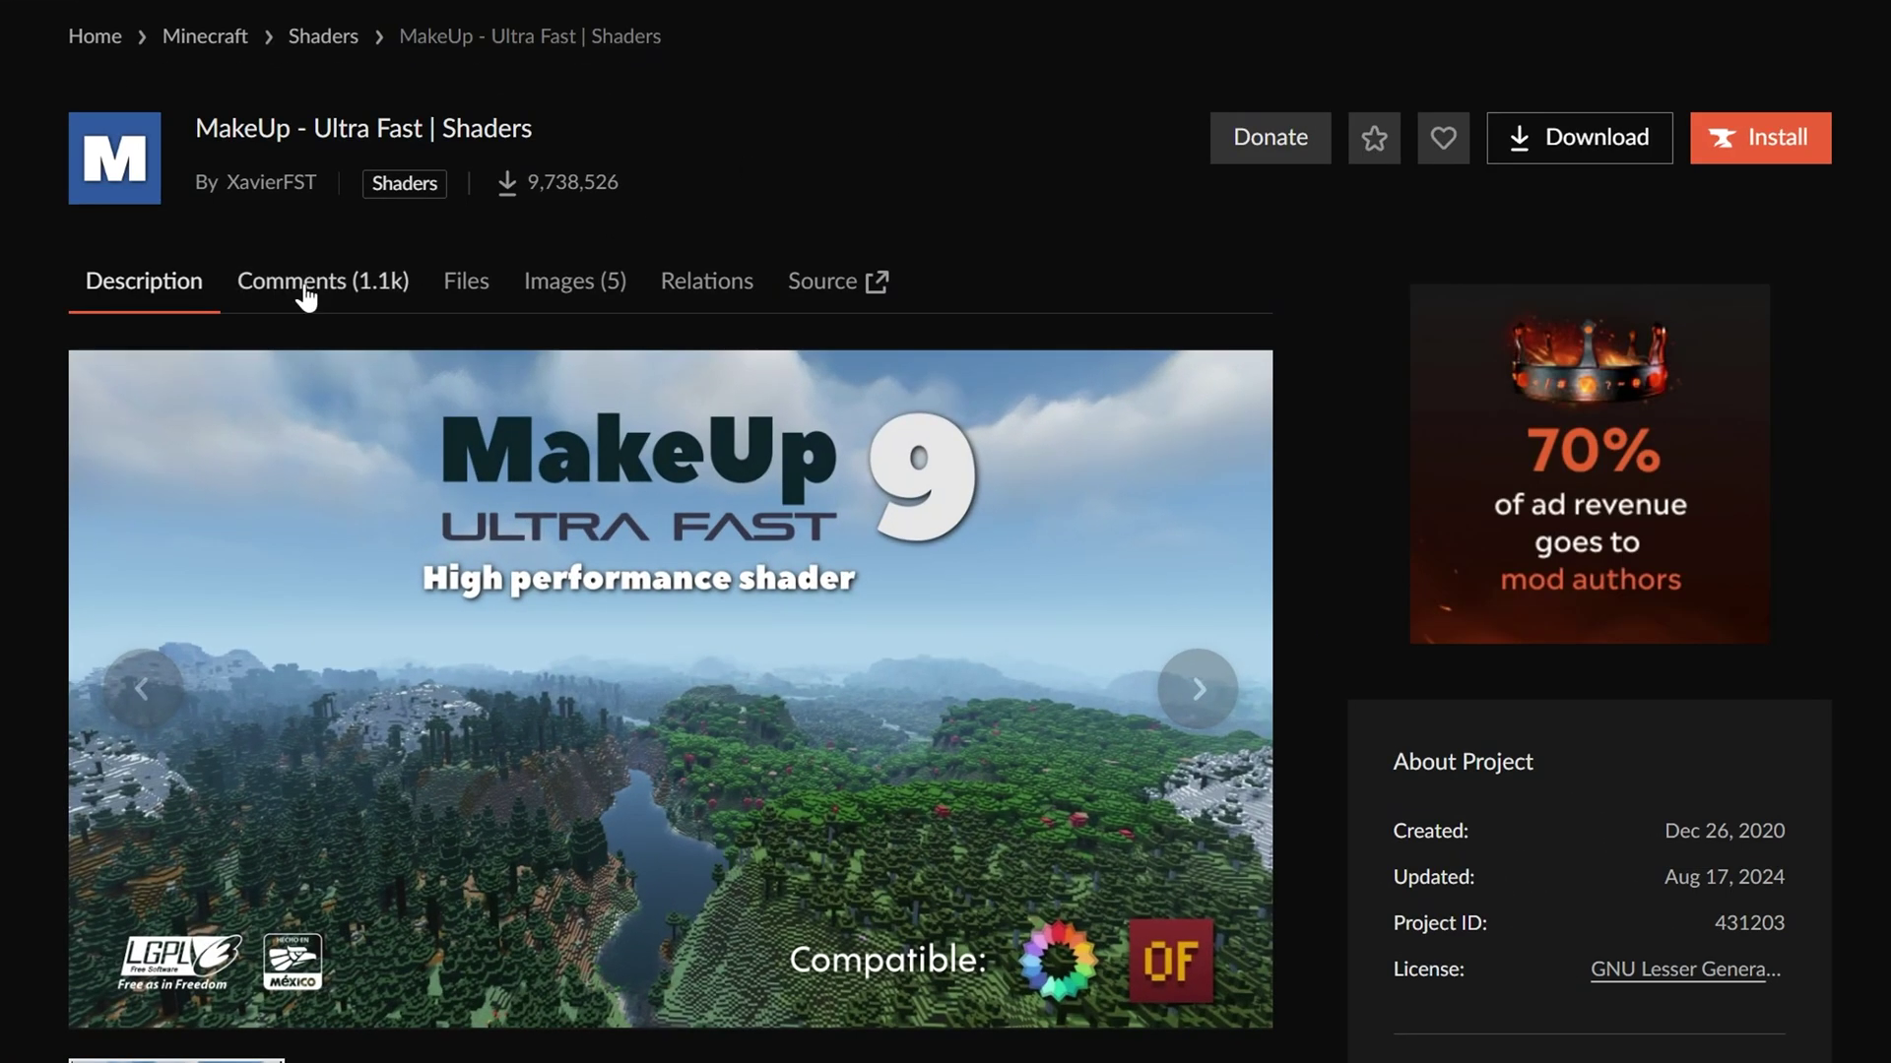
pyautogui.click(475, 296)
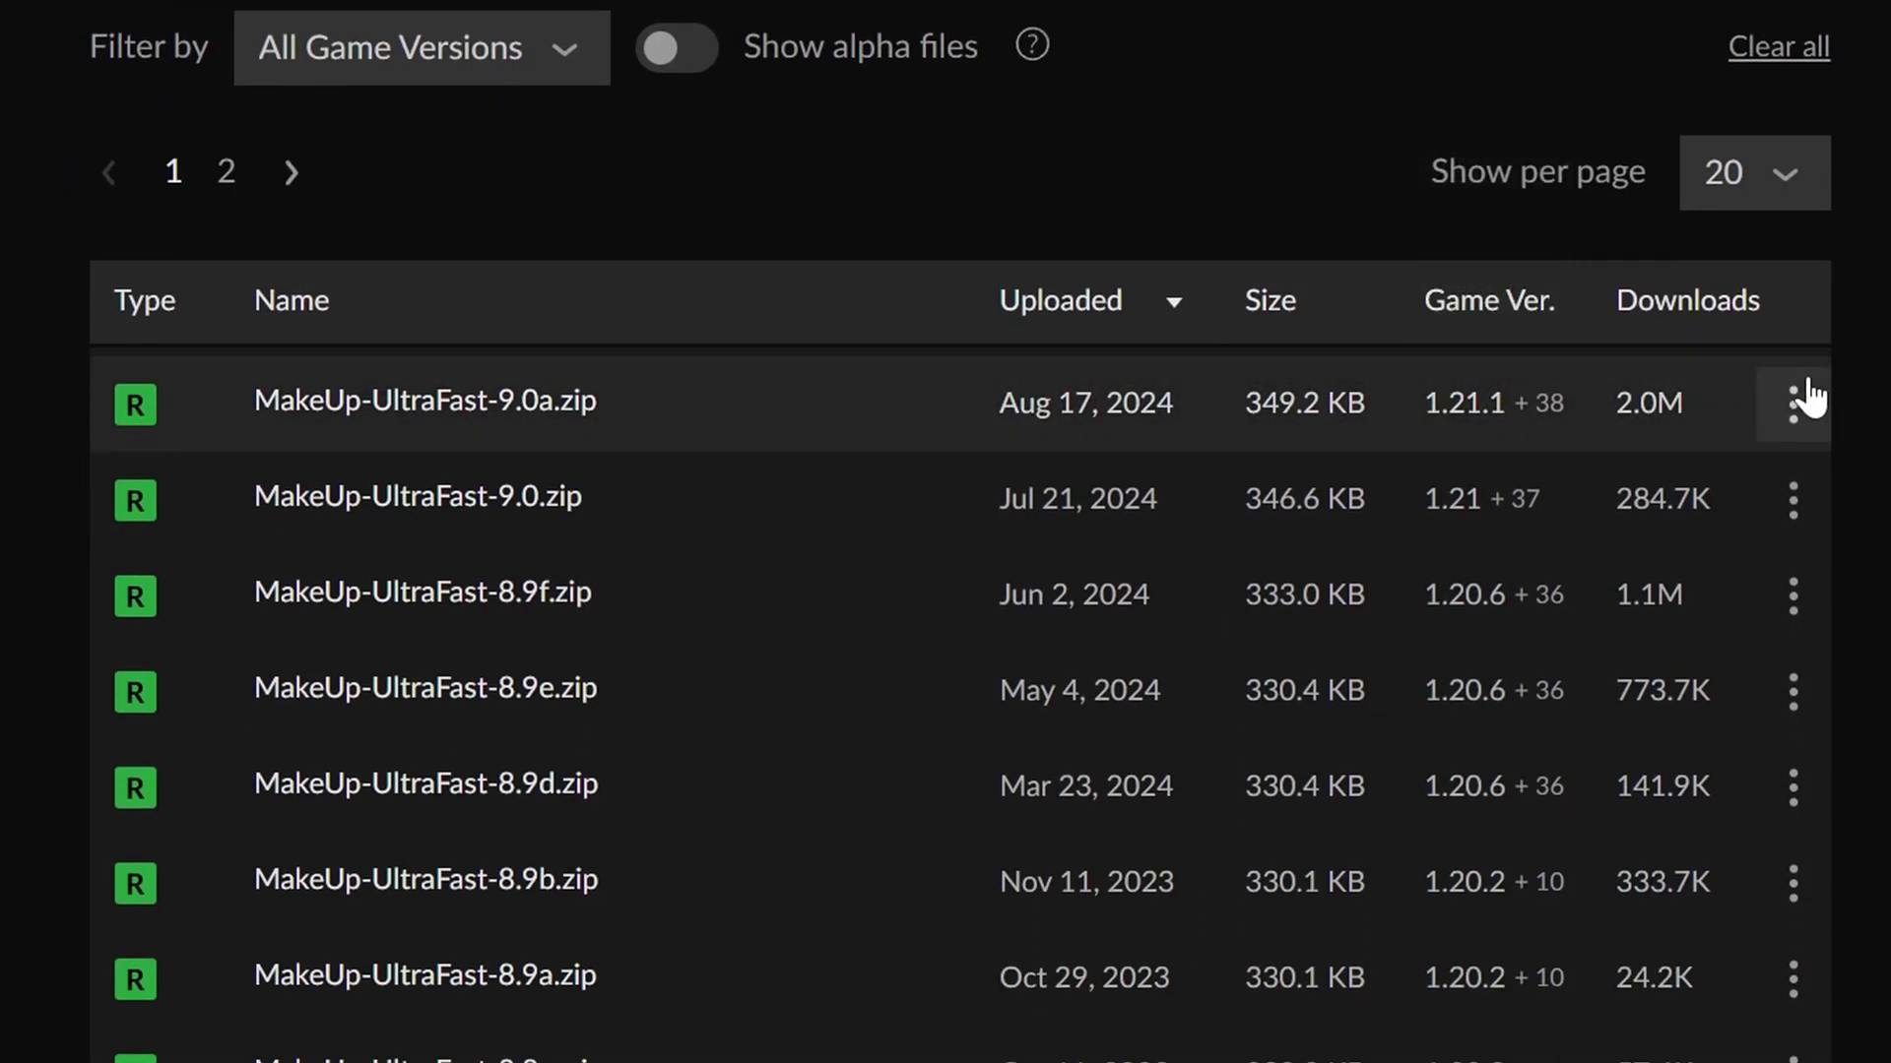
pyautogui.click(1794, 402)
pyautogui.click(1332, 585)
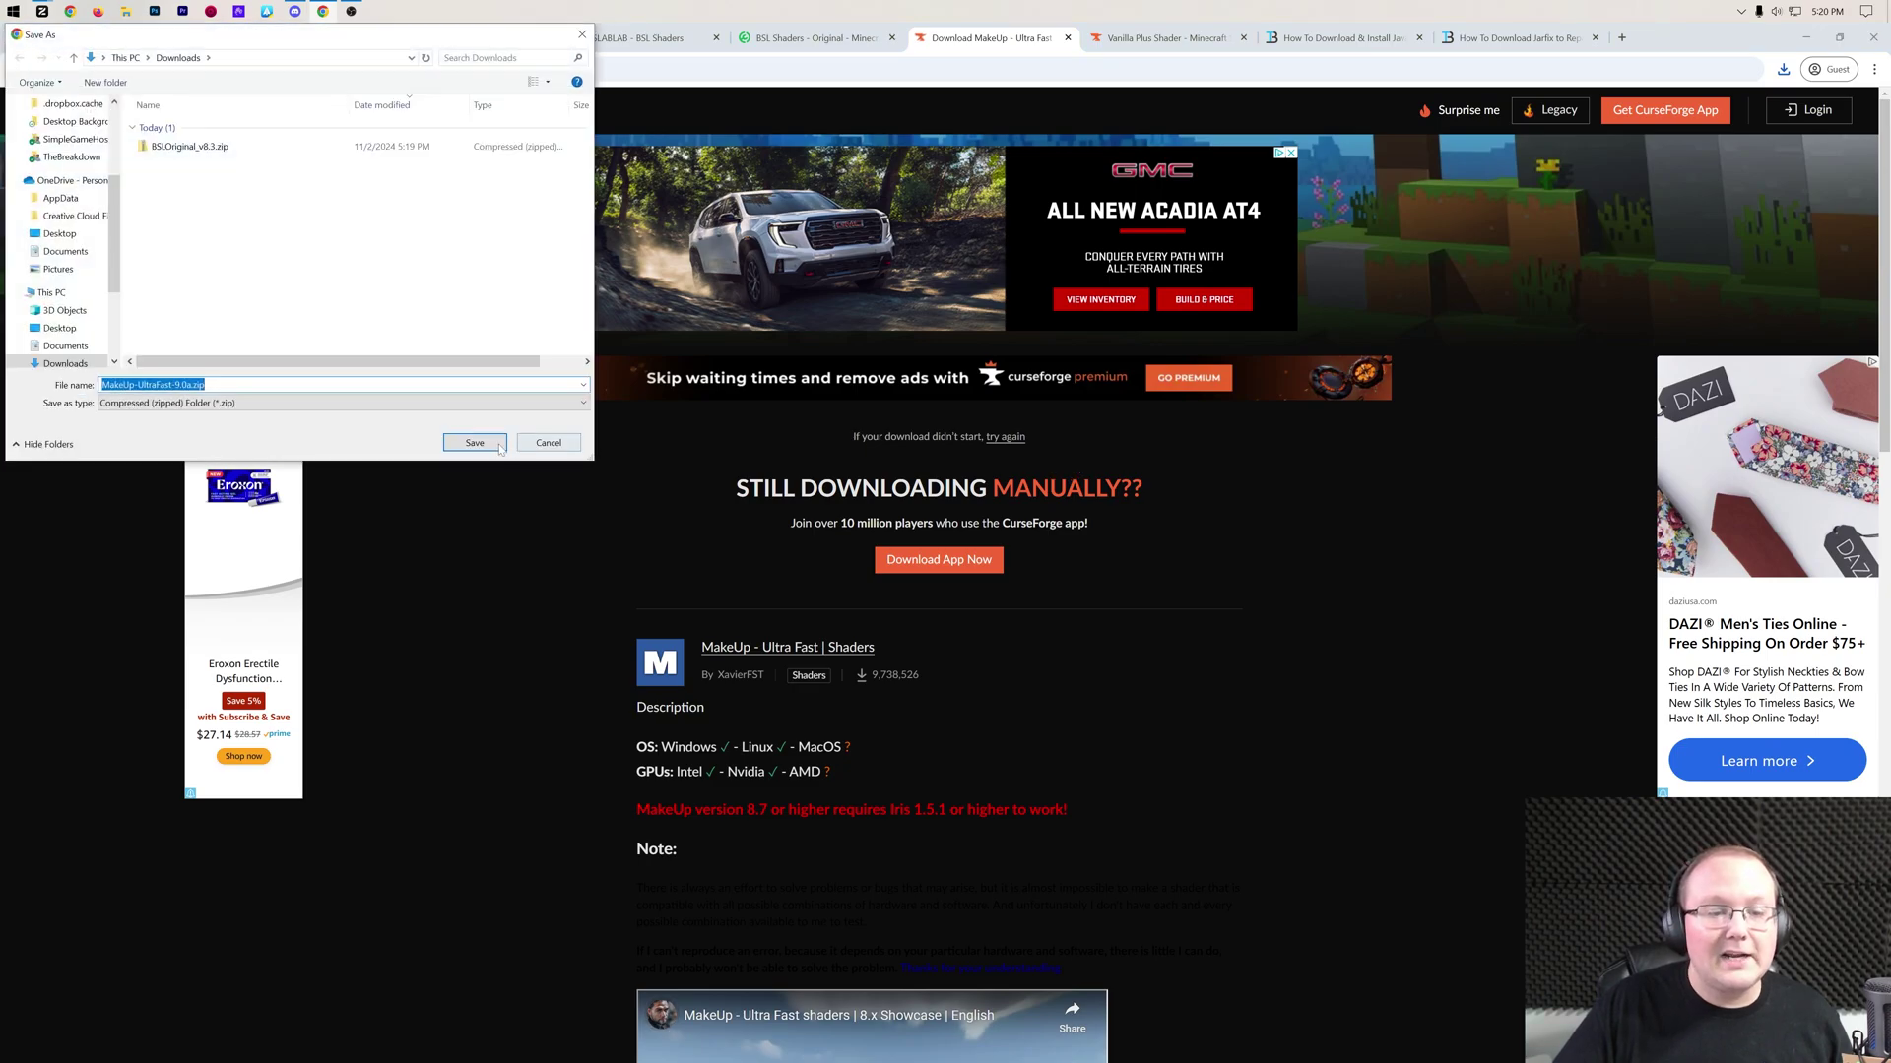
pyautogui.press('Return')
# Download Vanilla Plus v3.2 from the Vanilla Plus Shader files on CurseForge and save VanillaPlus_v3.2.zip in the Downloads folder.
pyautogui.click(1179, 41)
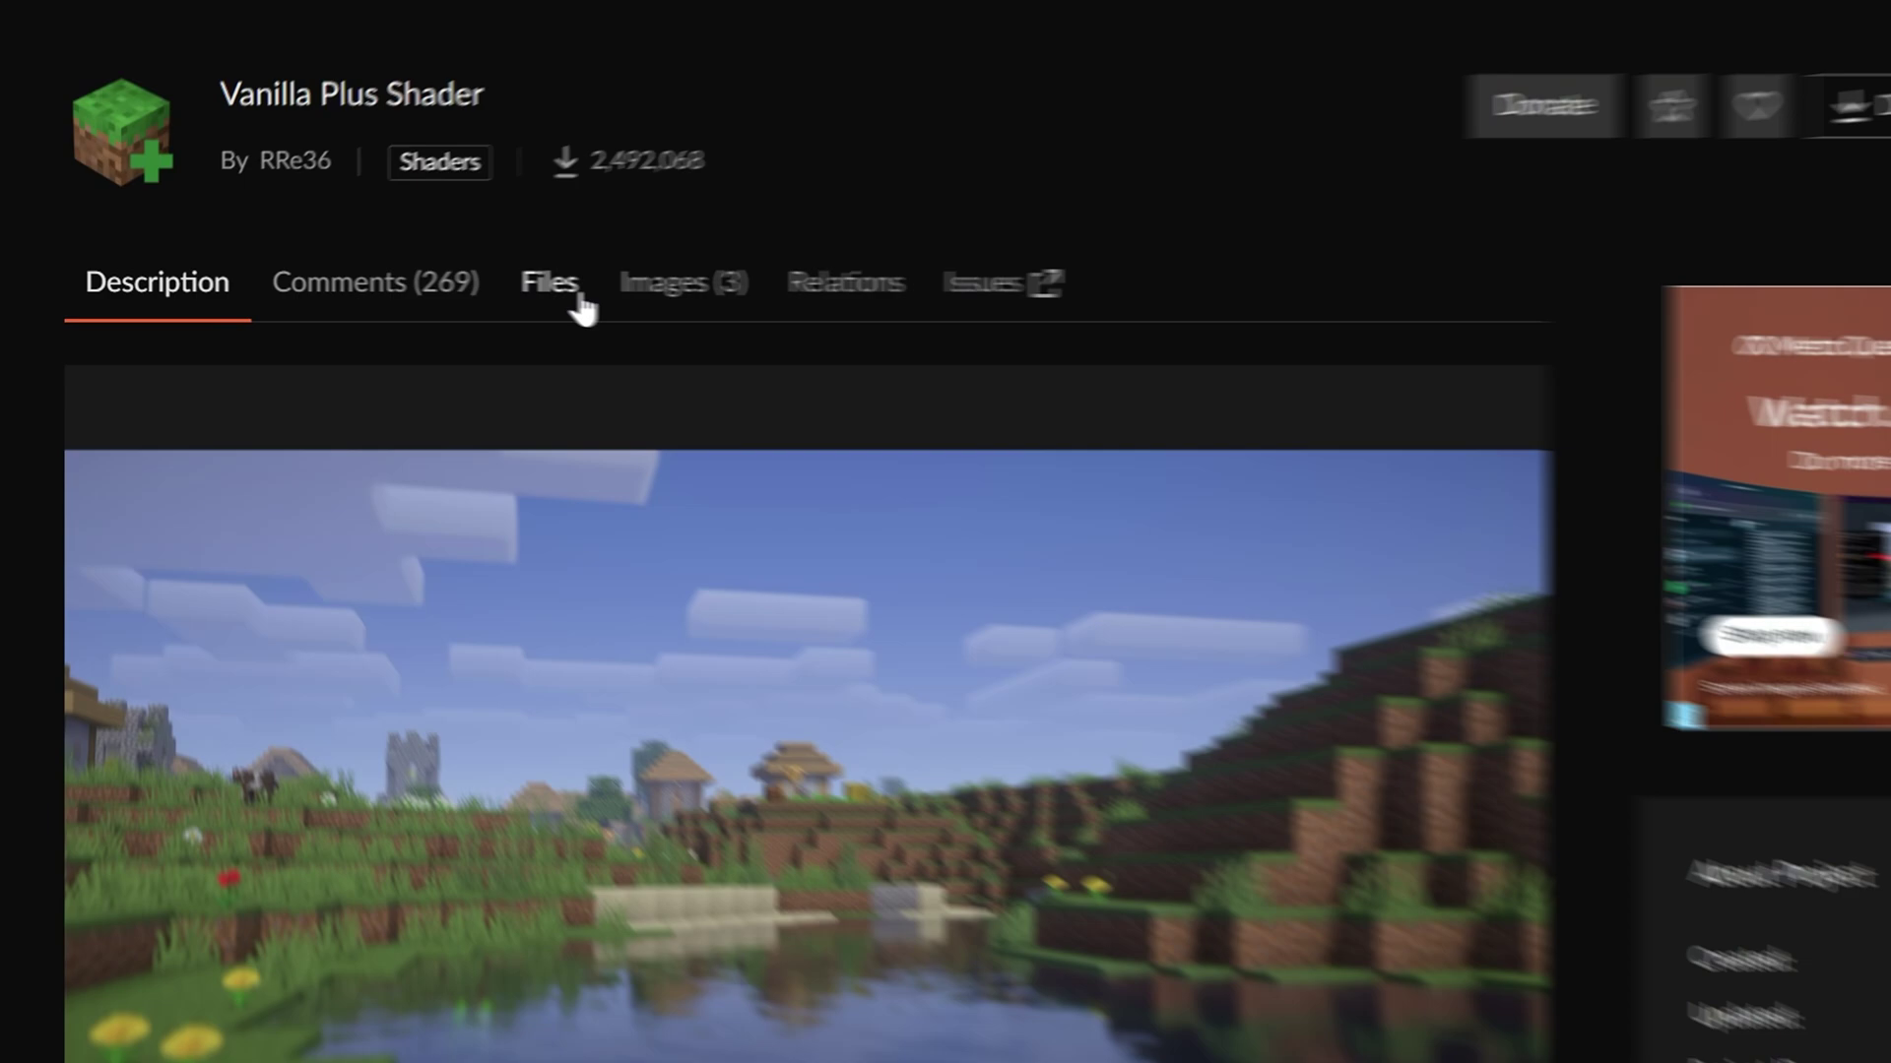
pyautogui.click(469, 283)
pyautogui.scroll(-2, 815, 330)
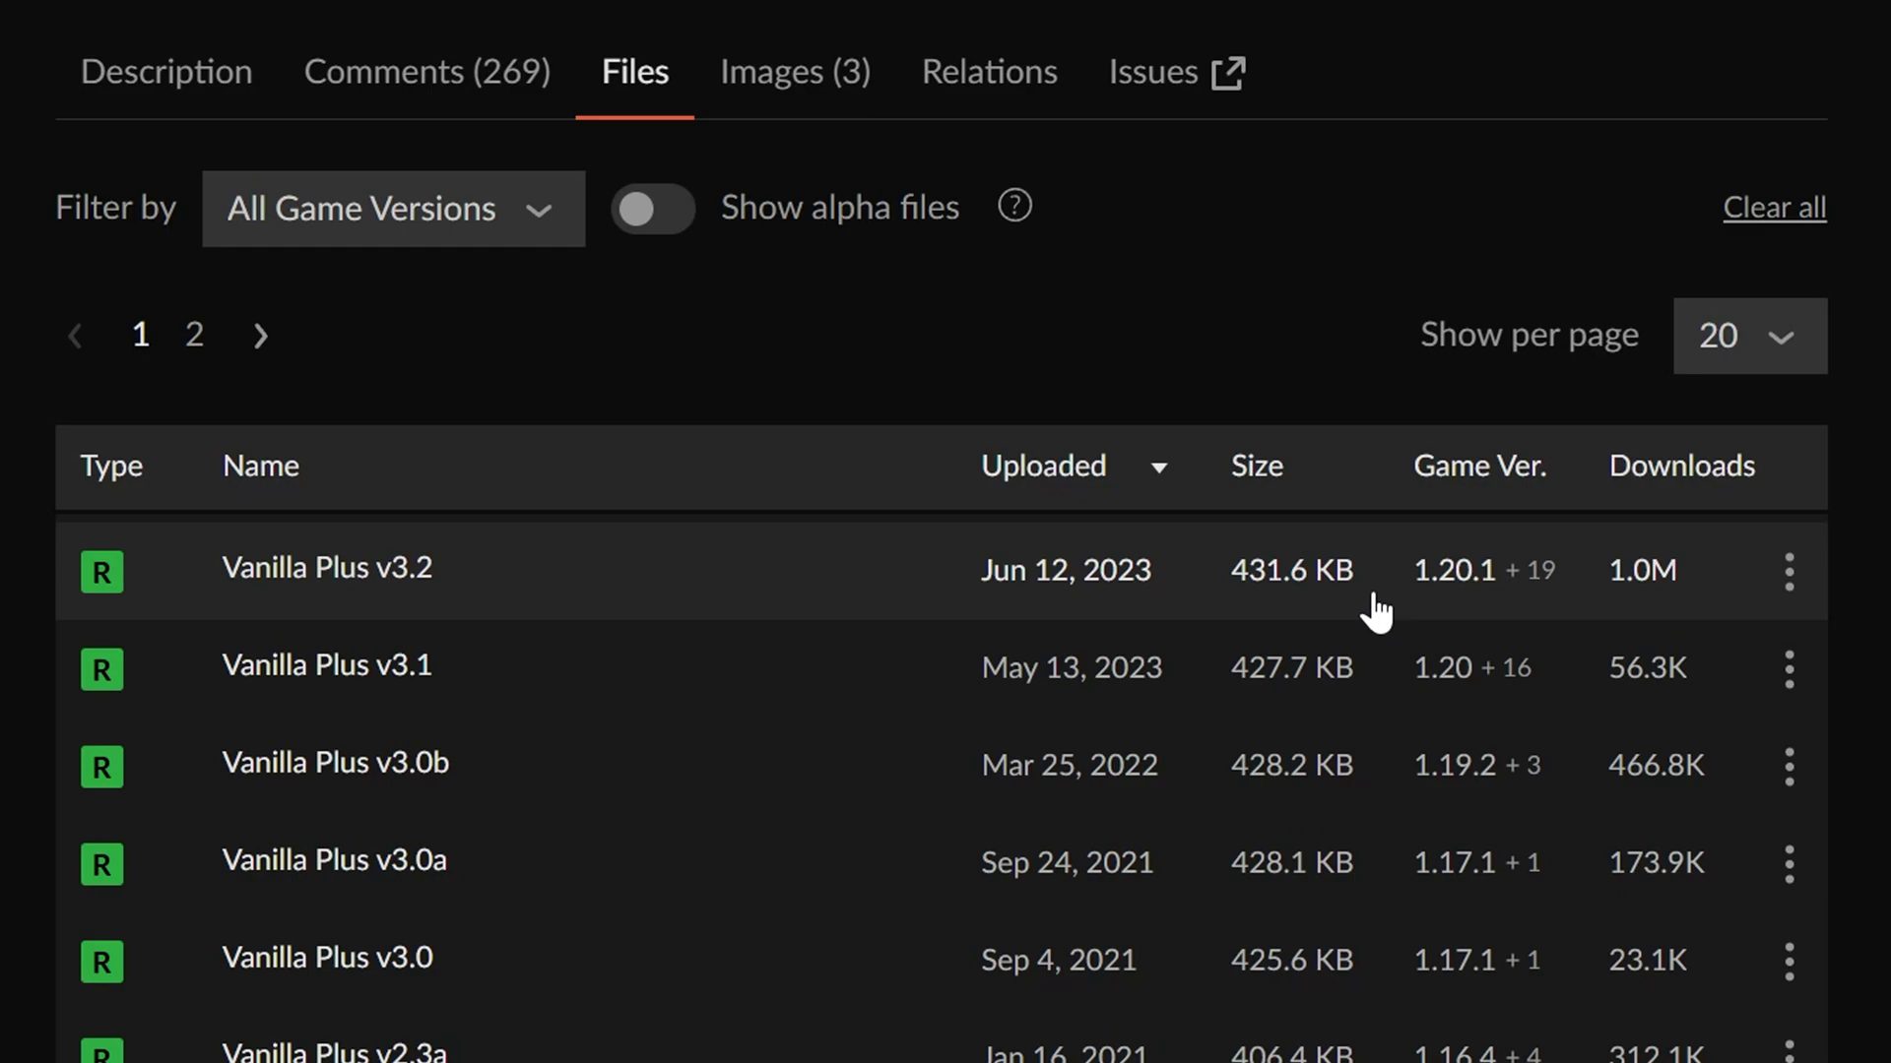
pyautogui.click(1789, 571)
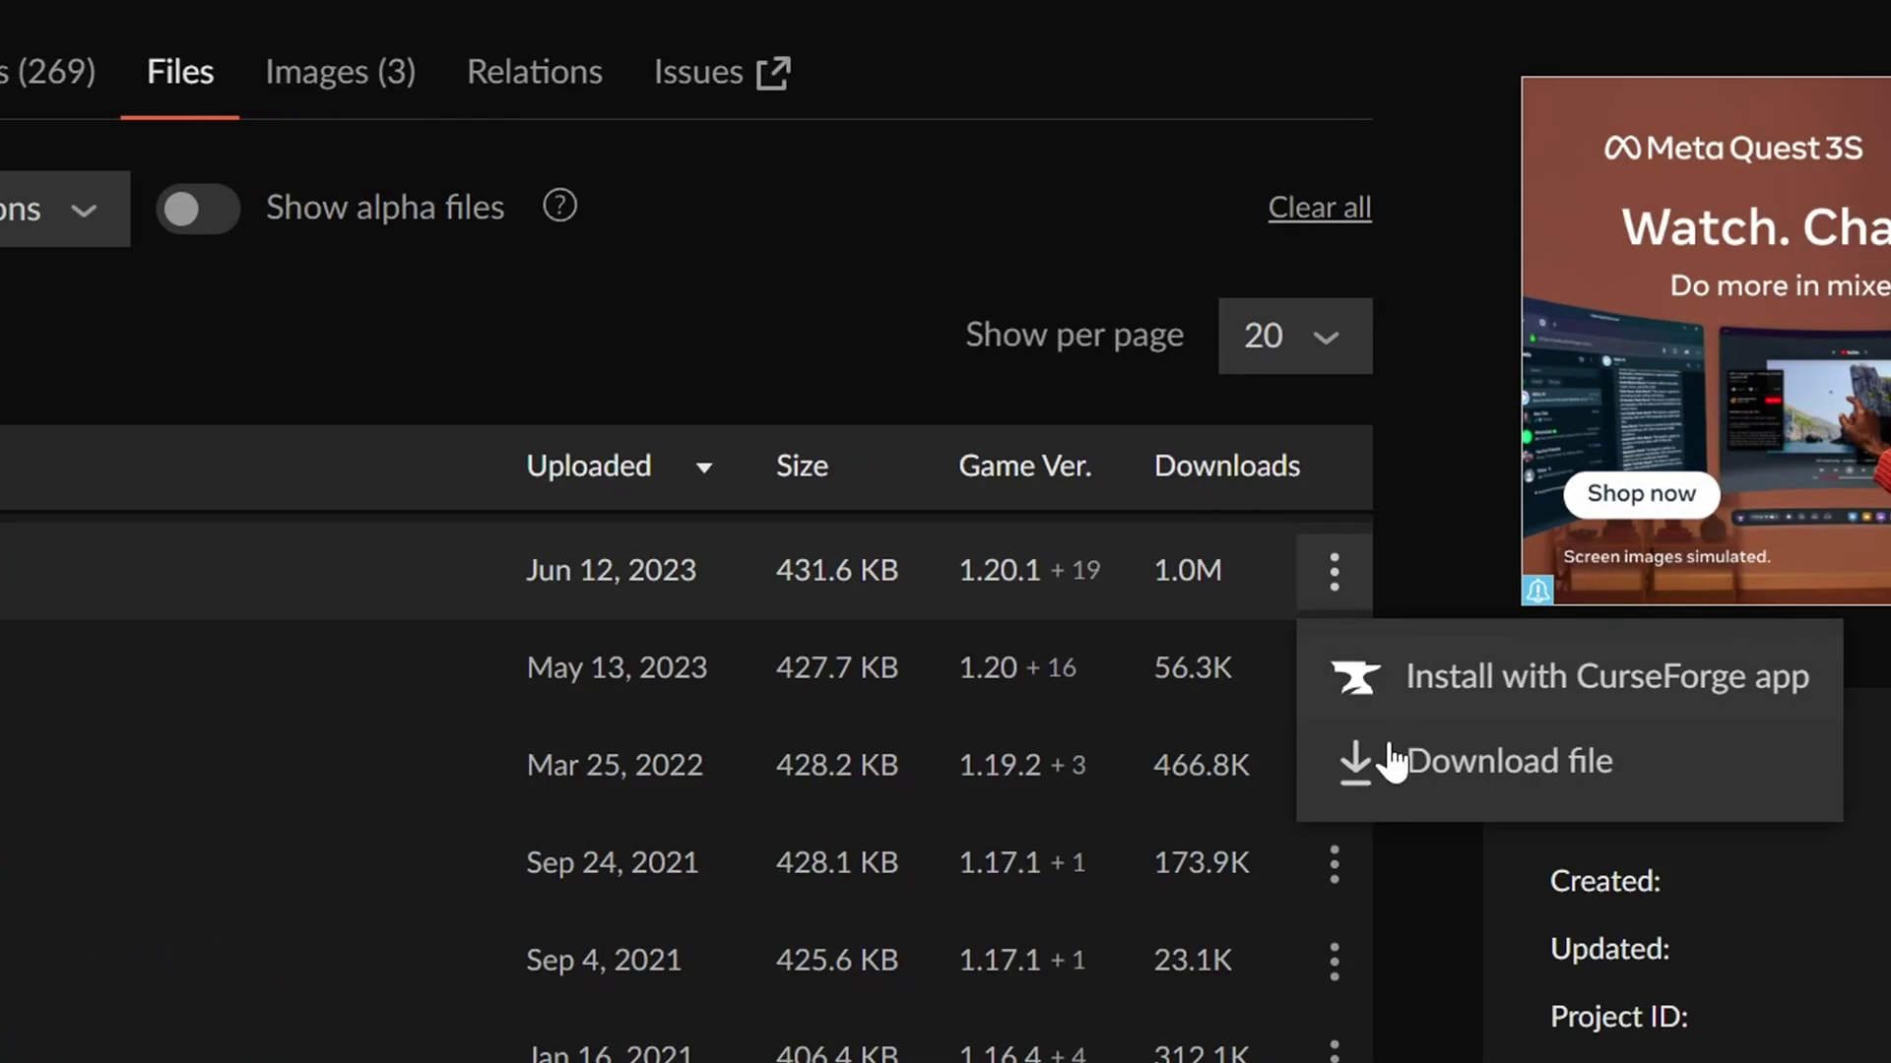
pyautogui.click(1401, 797)
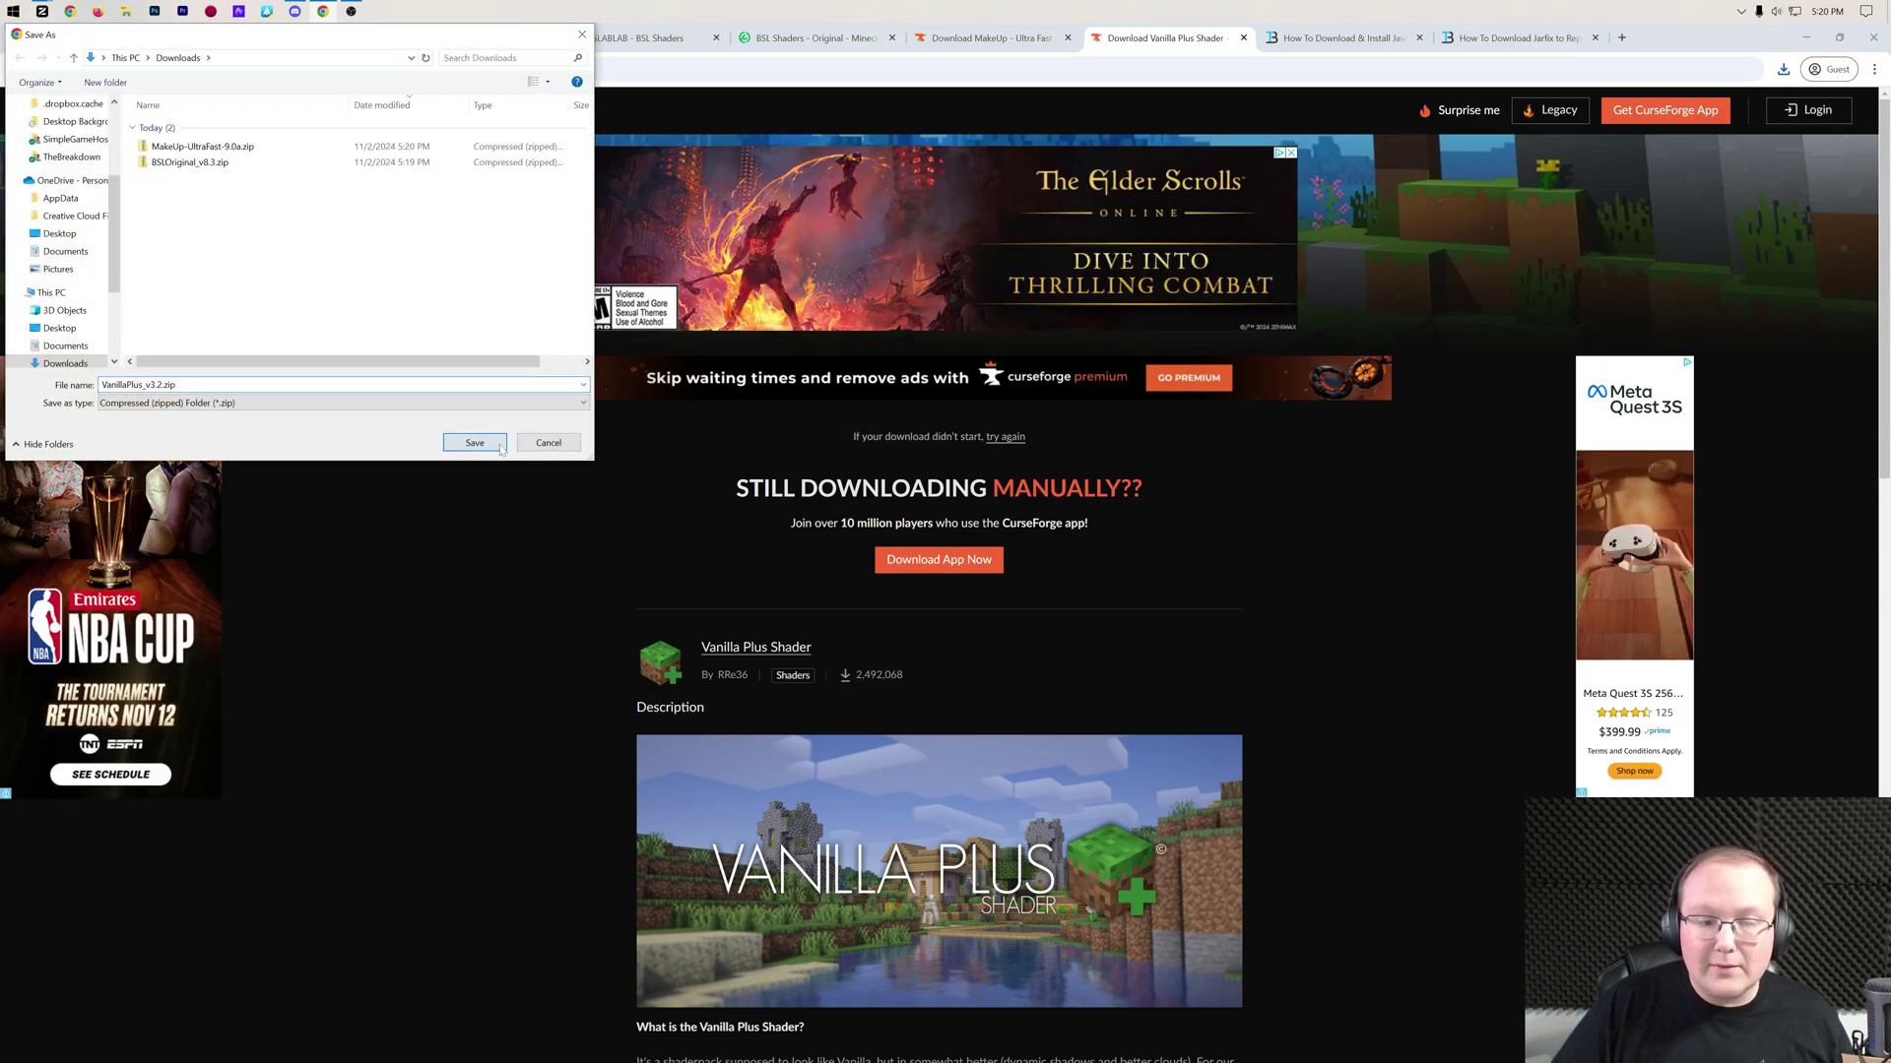
pyautogui.press('Return')
# Bring up the How To Download & Install Java guide and minimize the browser window.
pyautogui.click(1344, 38)
pyautogui.click(1806, 38)
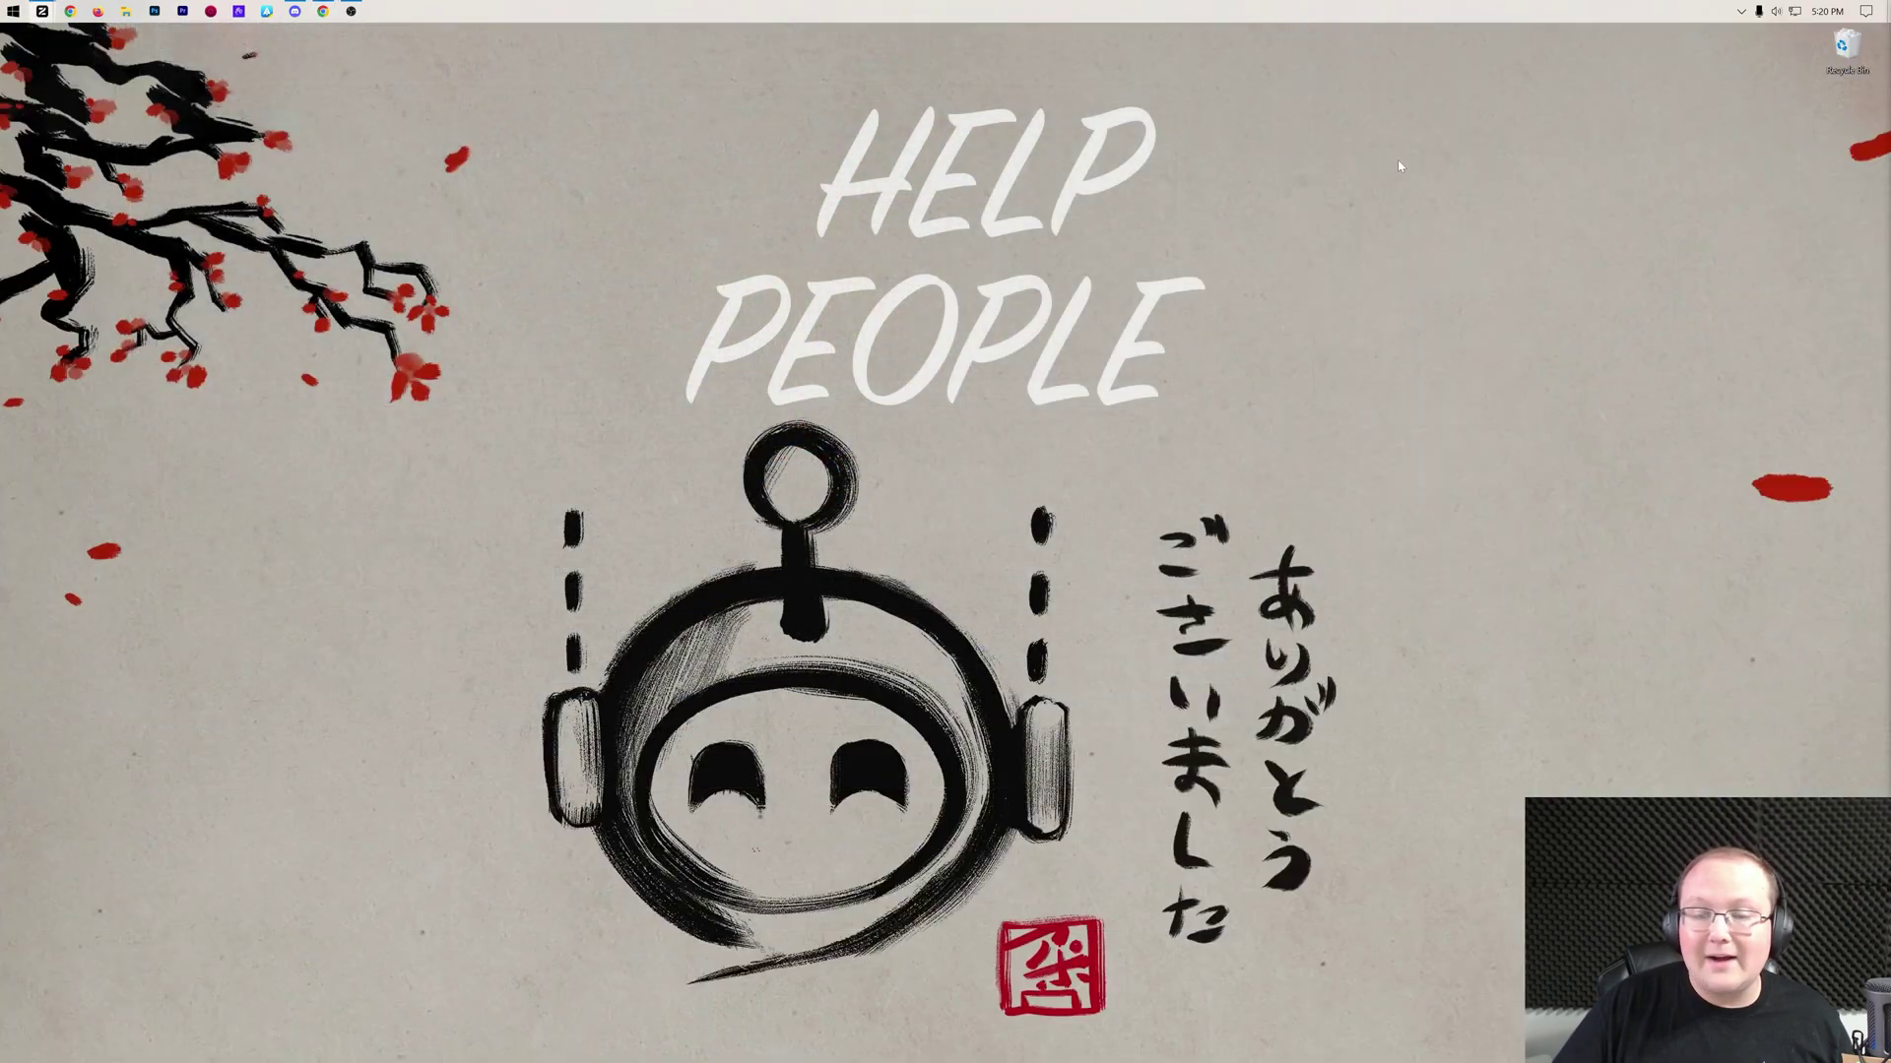
# Move the Iris installer and the three shader pack zips from Downloads to the desktop and line up the zips in a row.
pyautogui.click(128, 12)
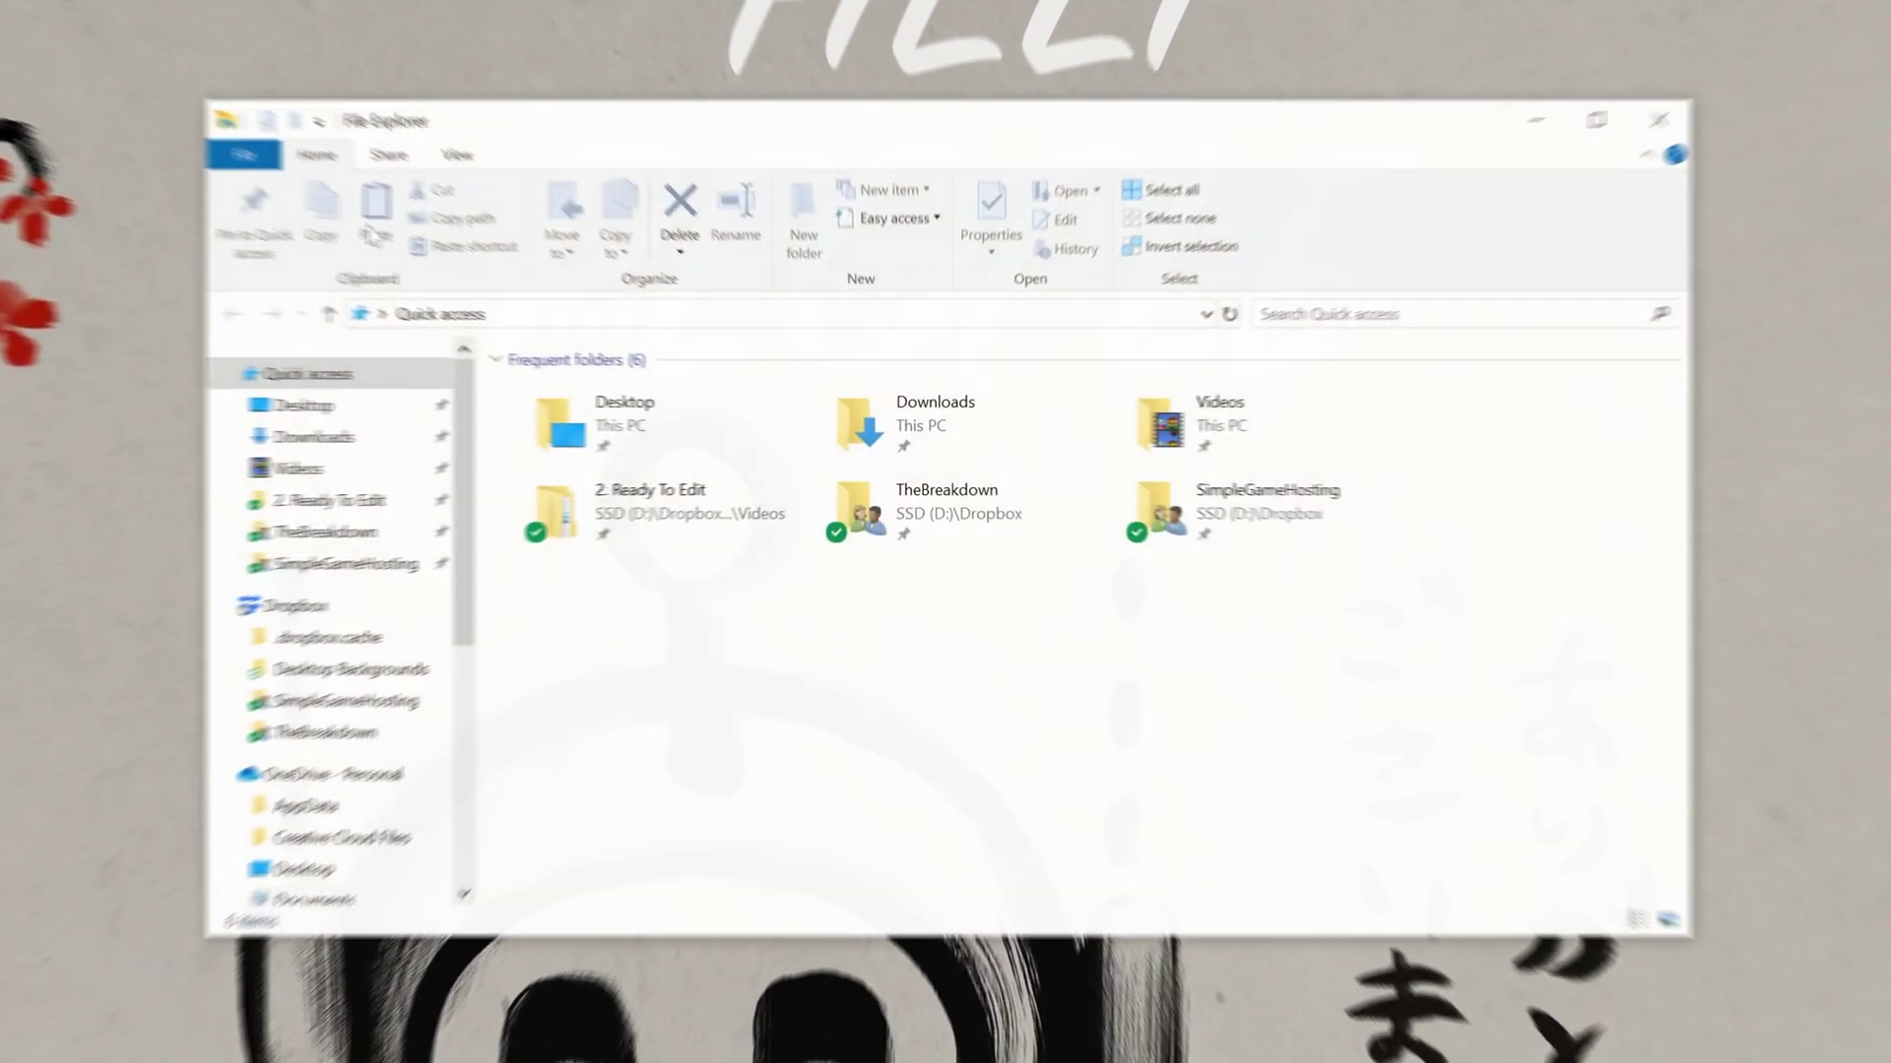
pyautogui.click(561, 474)
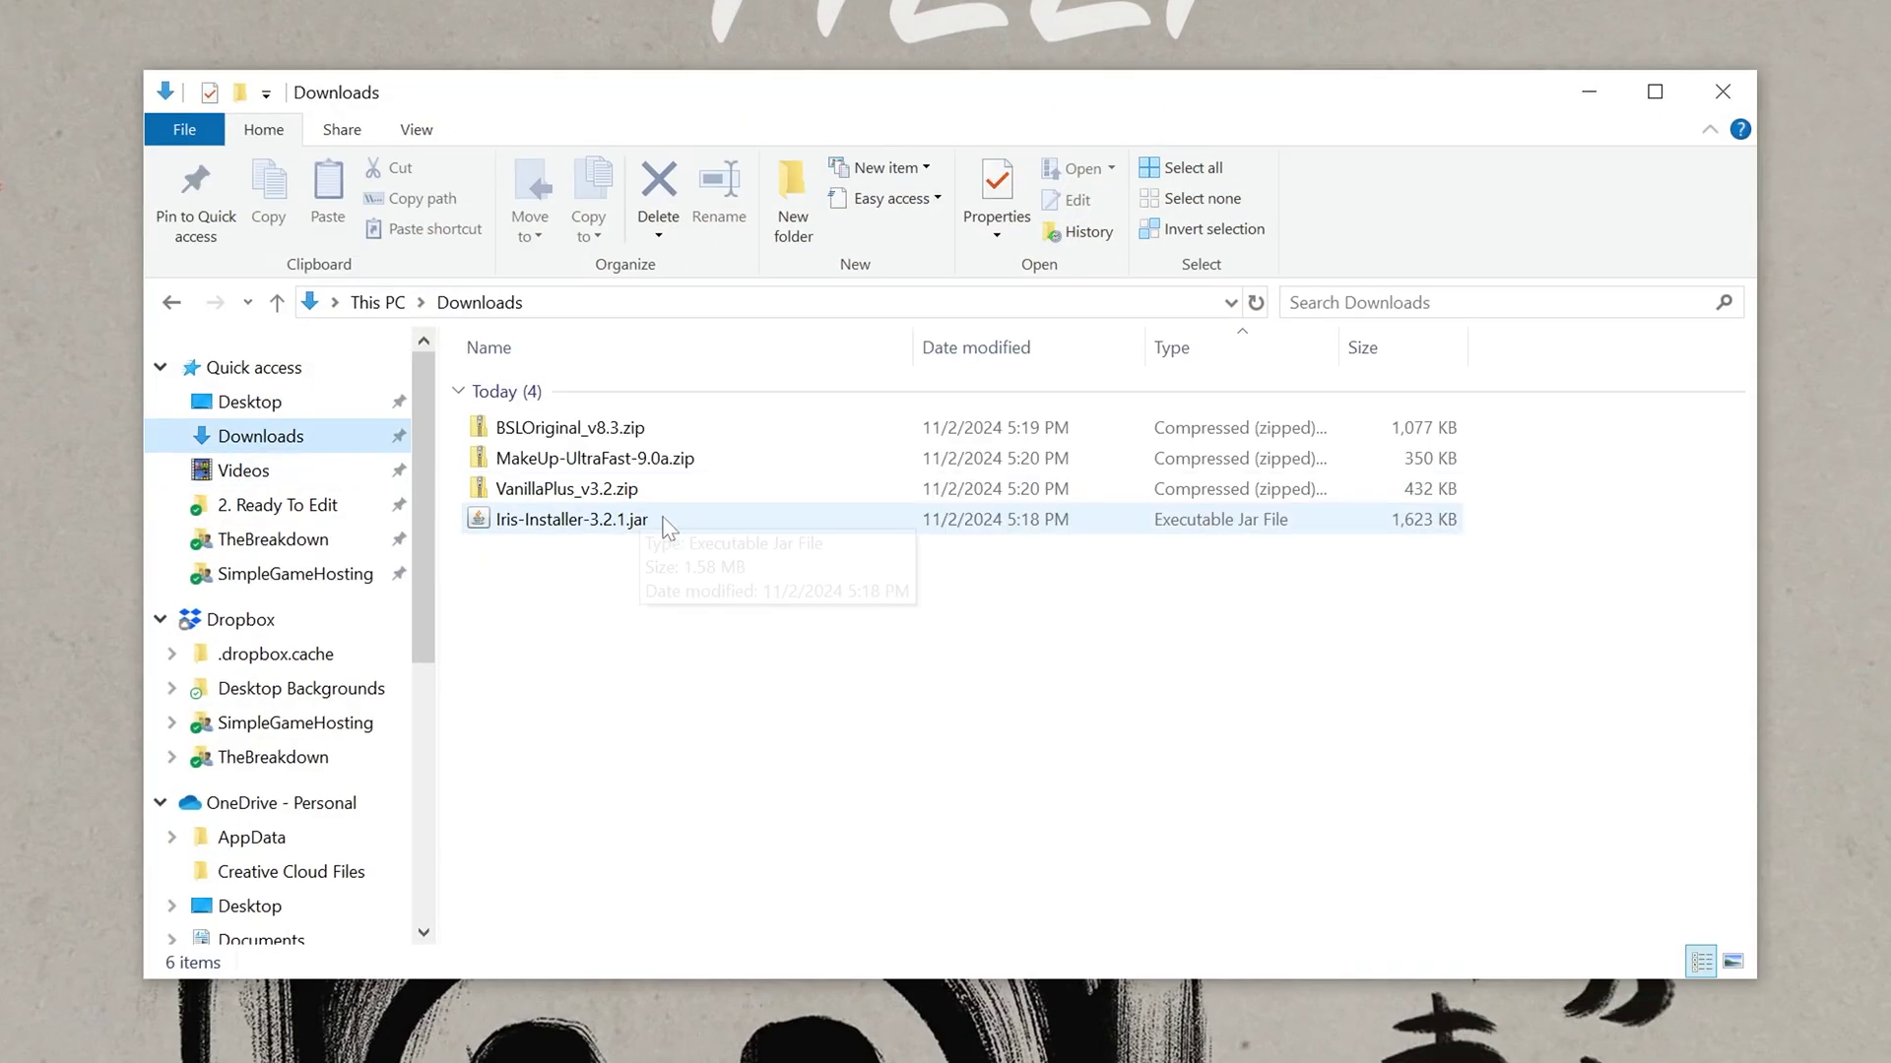
pyautogui.moveTo(769, 594); pyautogui.dragTo(673, 369)
pyautogui.moveTo(443, 371); pyautogui.dragTo(548, 421)
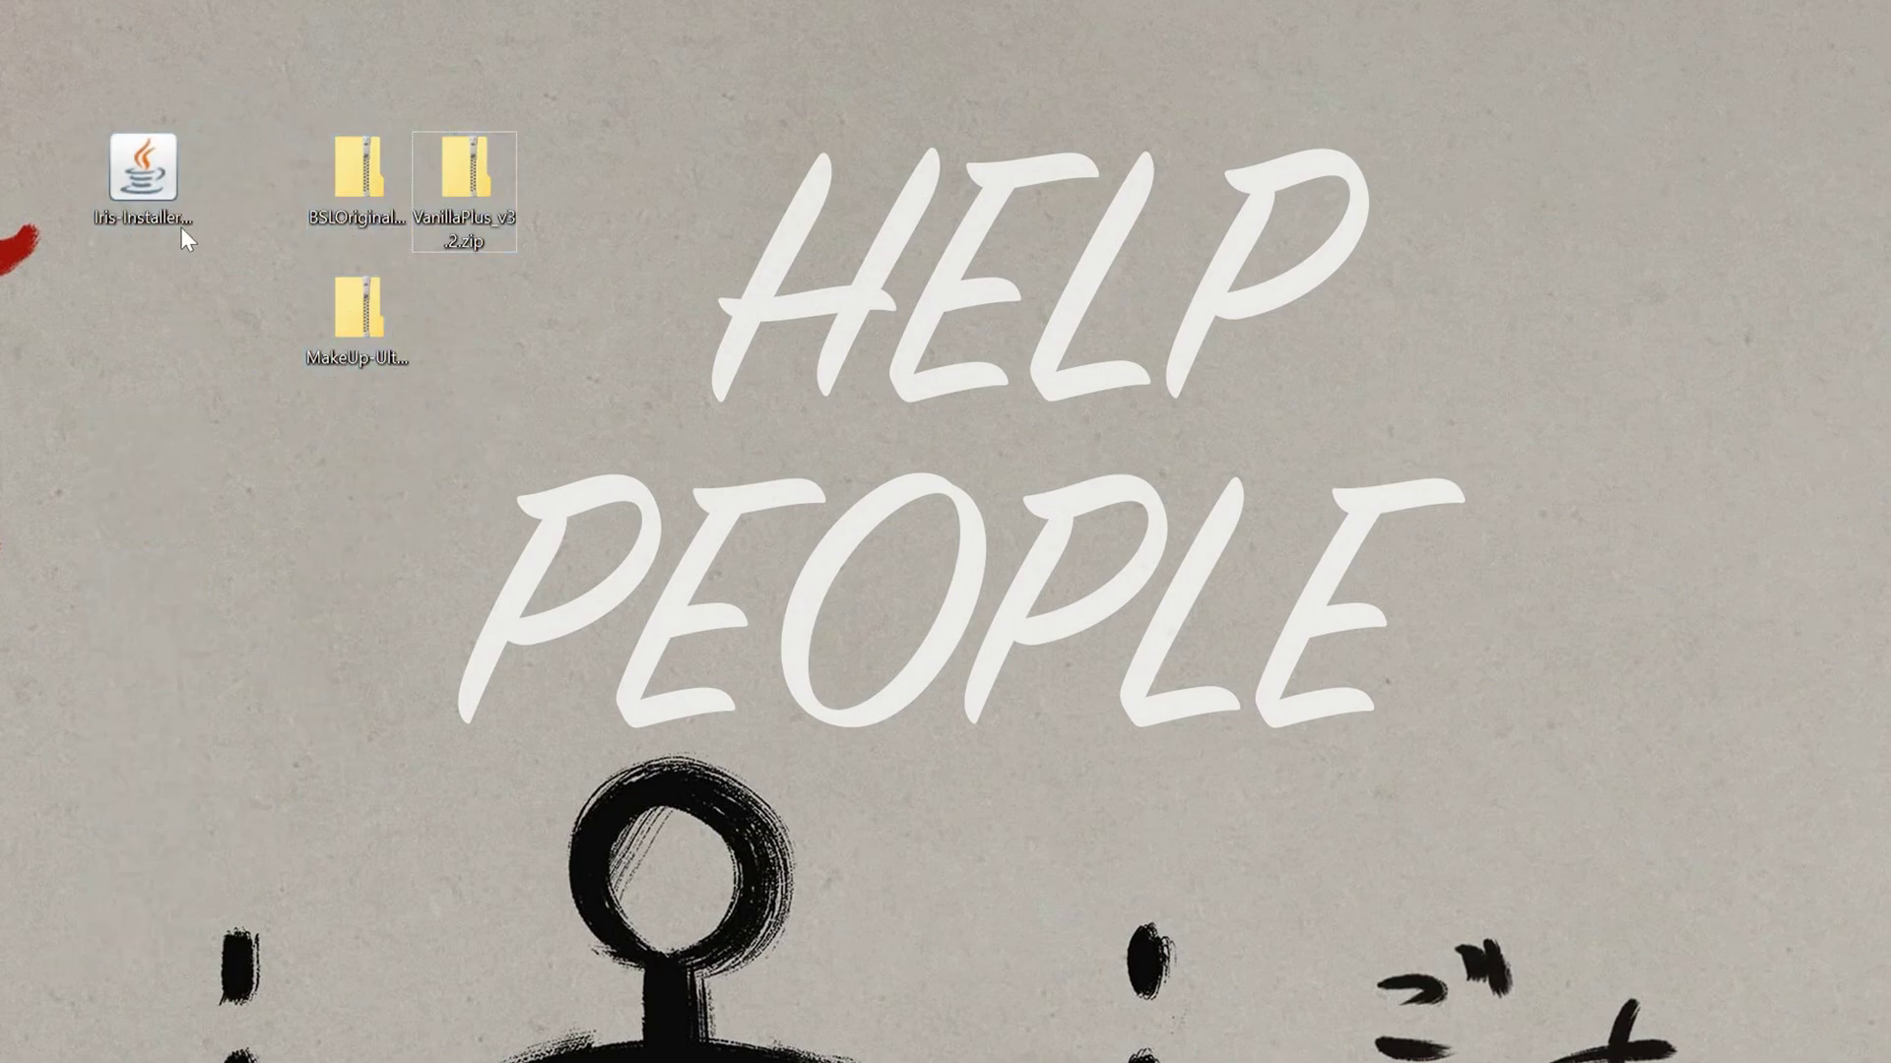
pyautogui.moveTo(357, 310); pyautogui.dragTo(602, 218)
# Try to open Iris-Installer-3.2.1.jar on the desktop by choosing which program to open it with.
pyautogui.click(169, 210)
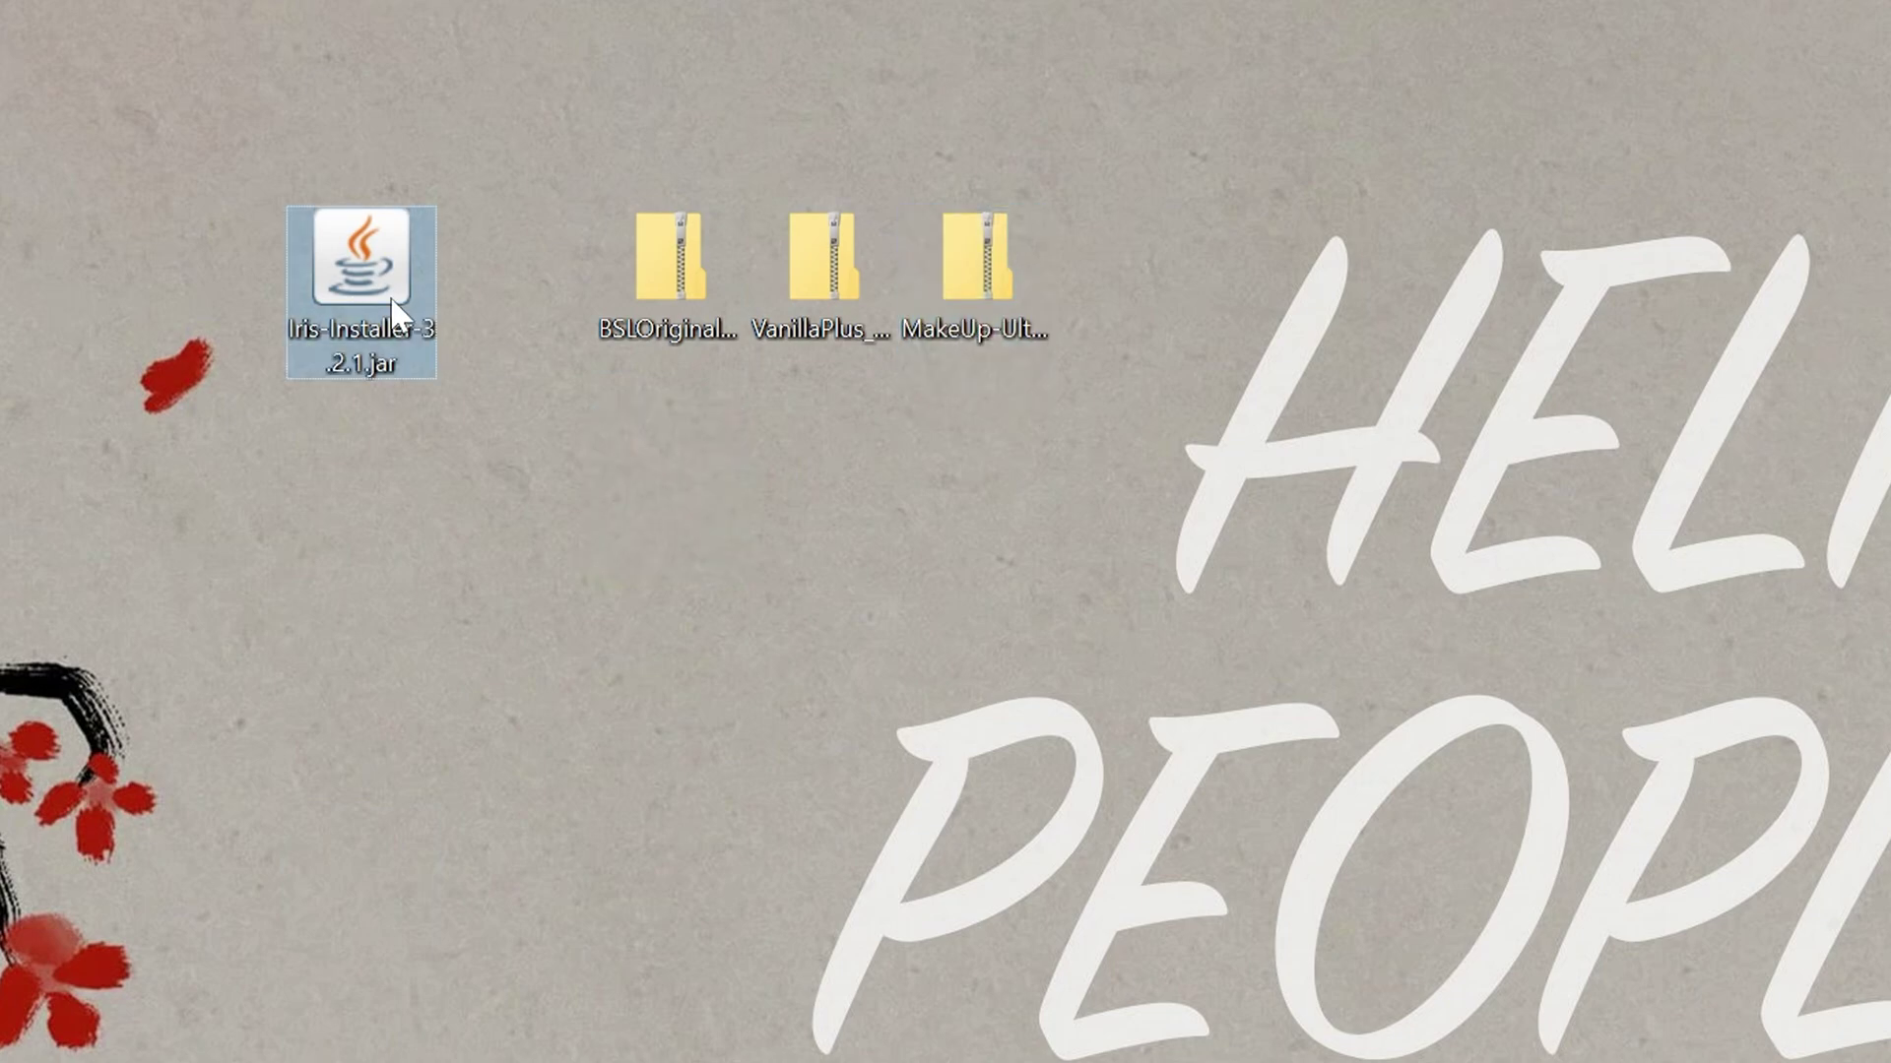
pyautogui.rightClick(391, 314)
pyautogui.click(477, 648)
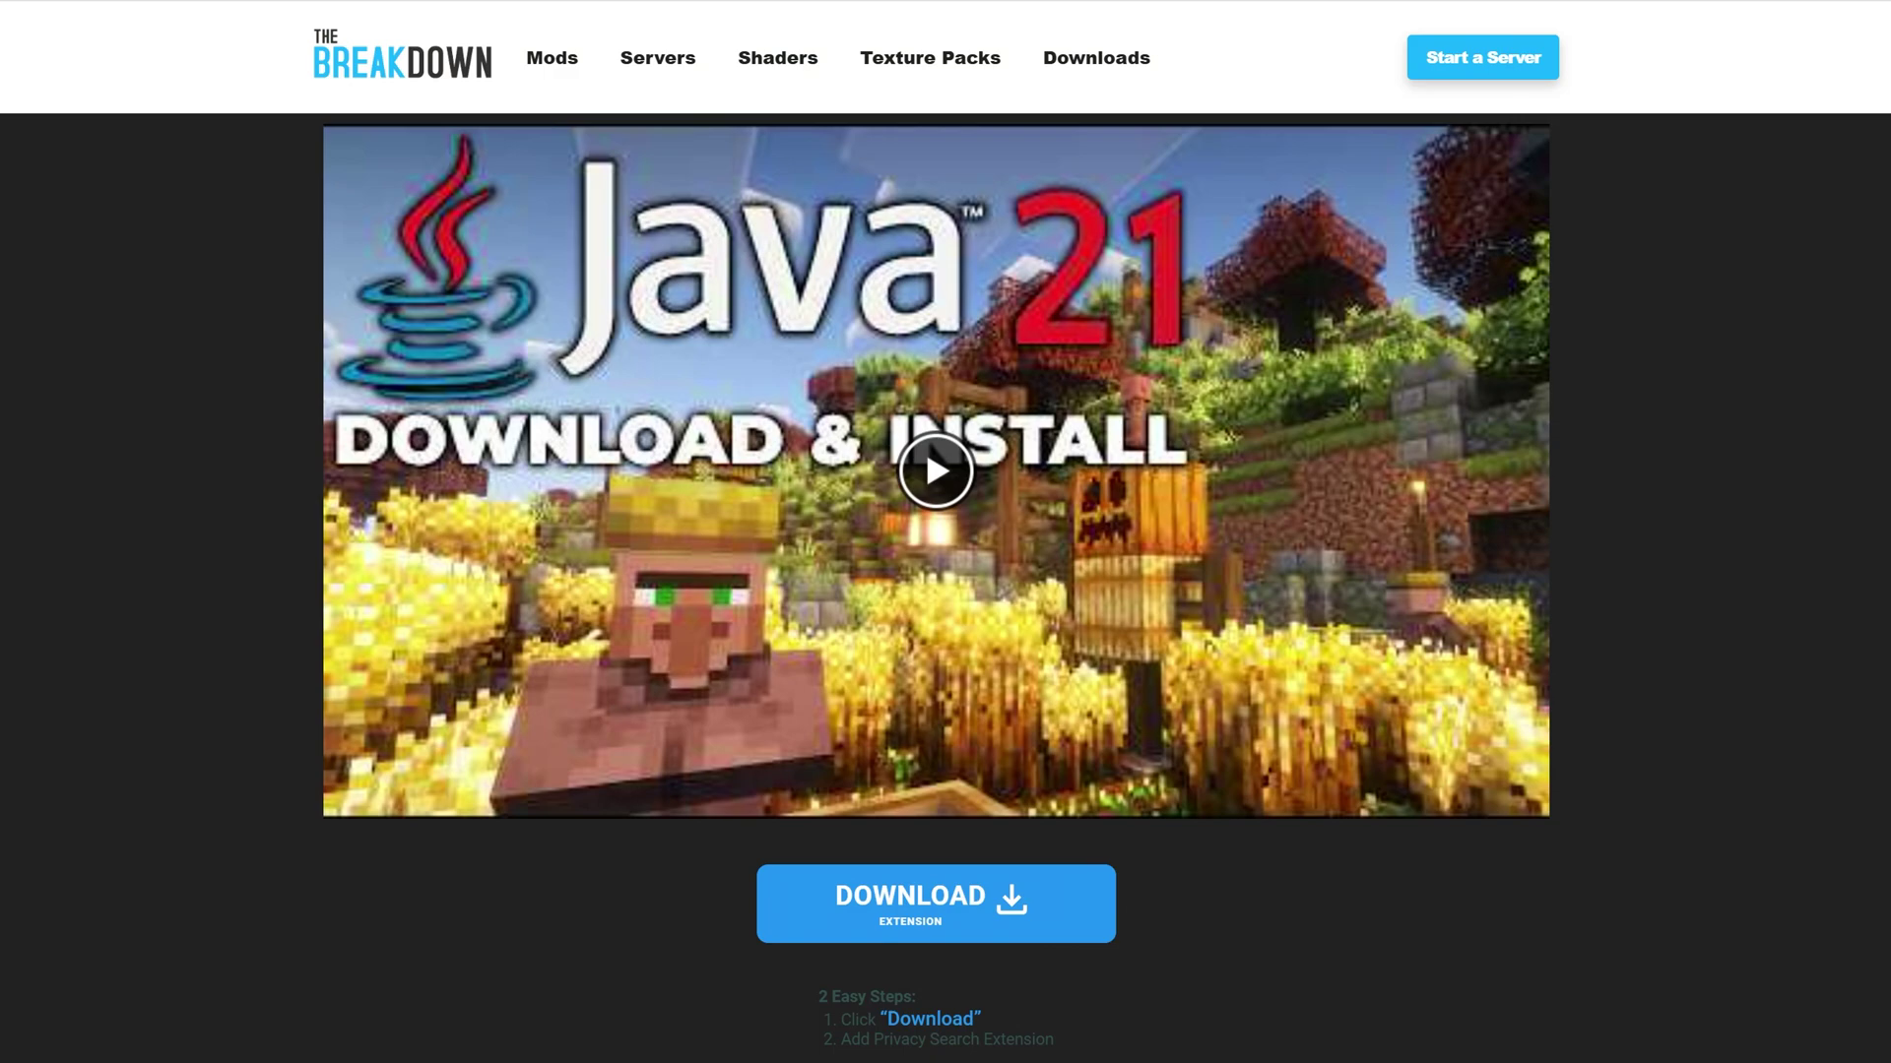
# Look over the How To Download & Install Java guide in the browser.
pyautogui.scroll(-20, 190, 726)
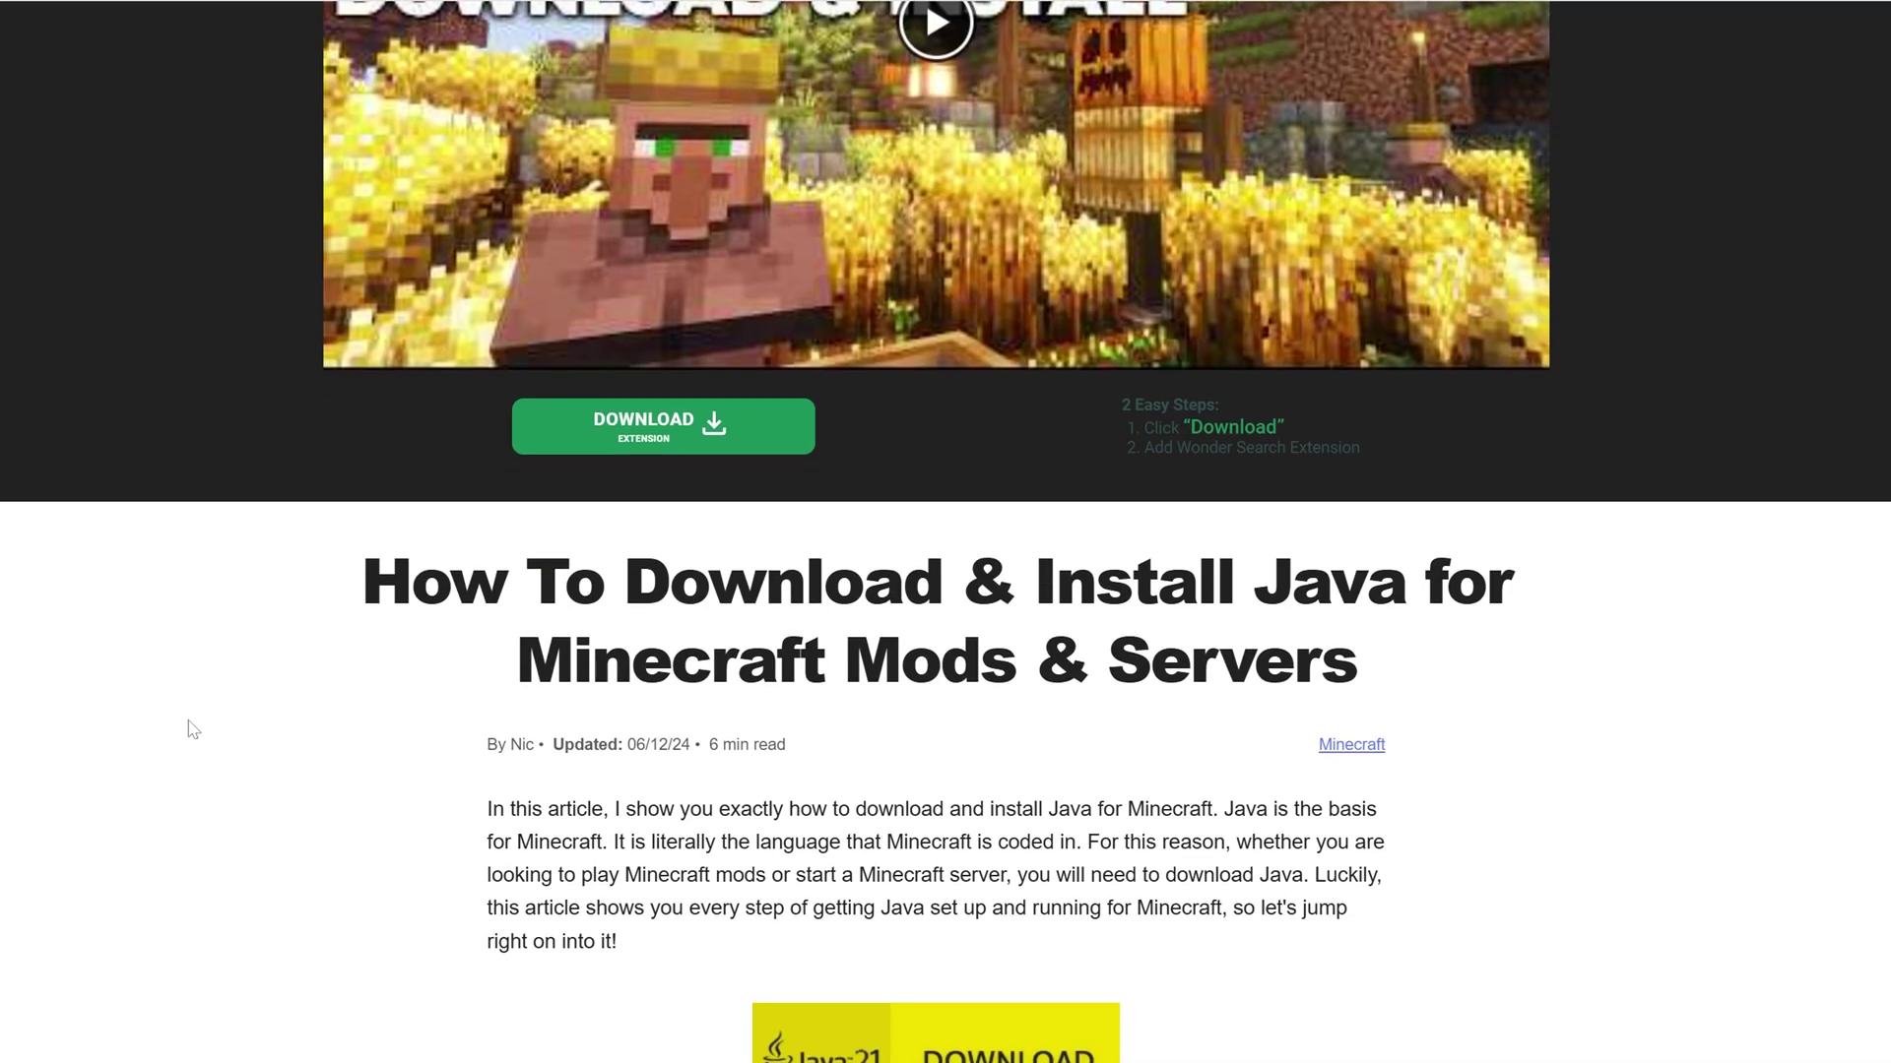
pyautogui.scroll(-4, 286, 807)
pyautogui.scroll(20, 296, 806)
pyautogui.scroll(5, 305, 798)
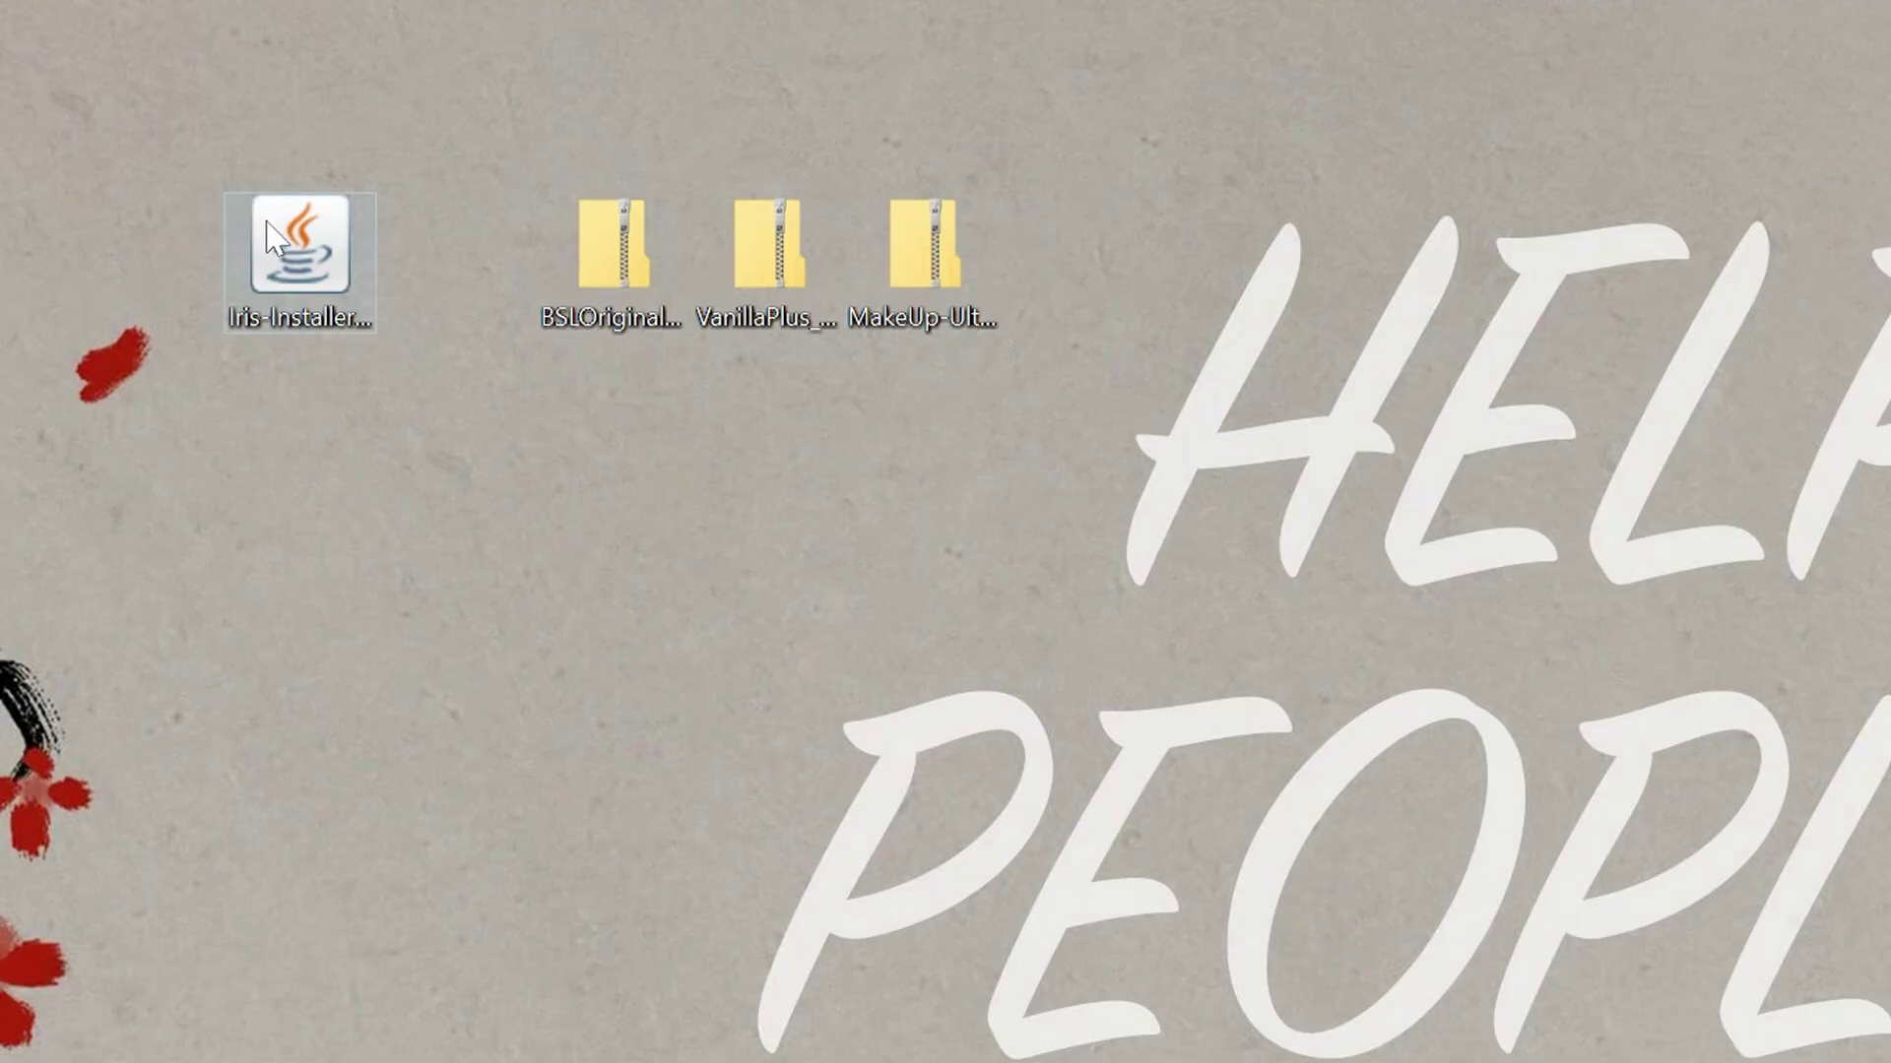
# Run Iris-Installer-3.2.1.jar to install Iris Only for game version 1.21.3, and move the installer to the Recycle Bin.
pyautogui.rightClick(276, 248)
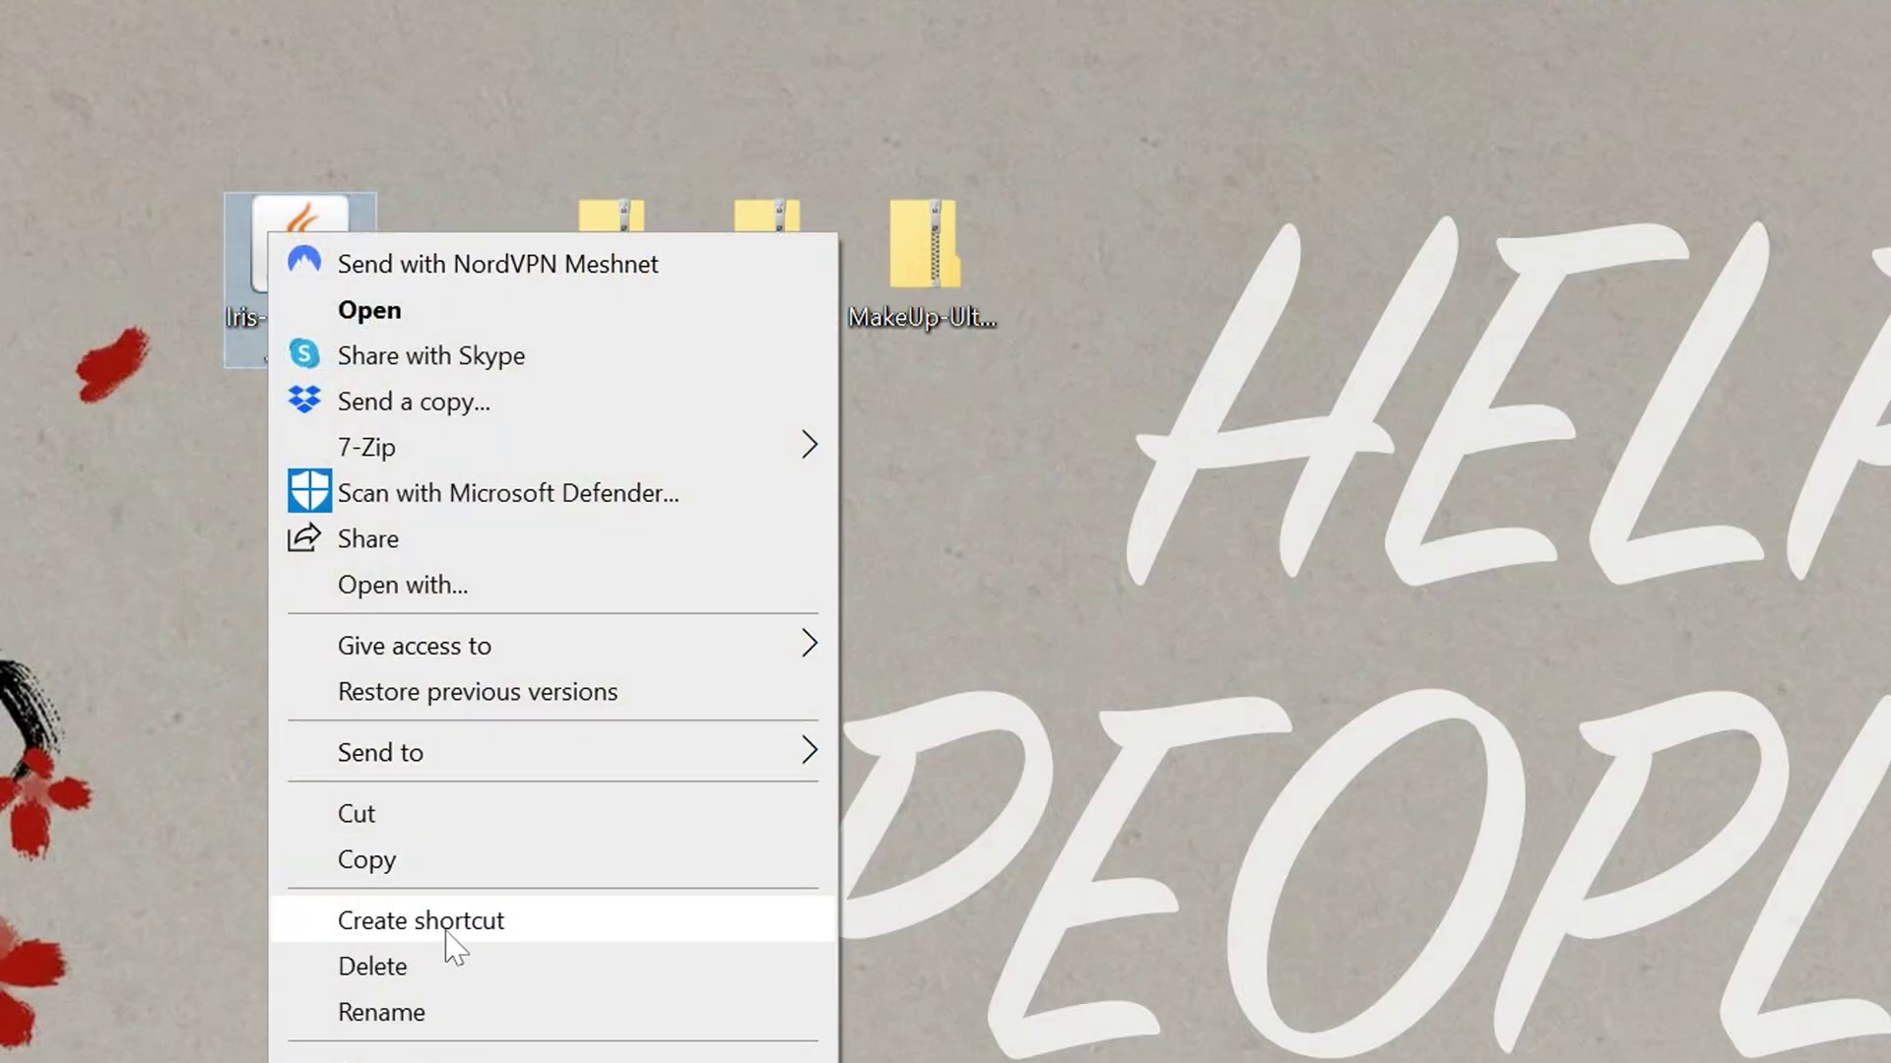
pyautogui.click(413, 589)
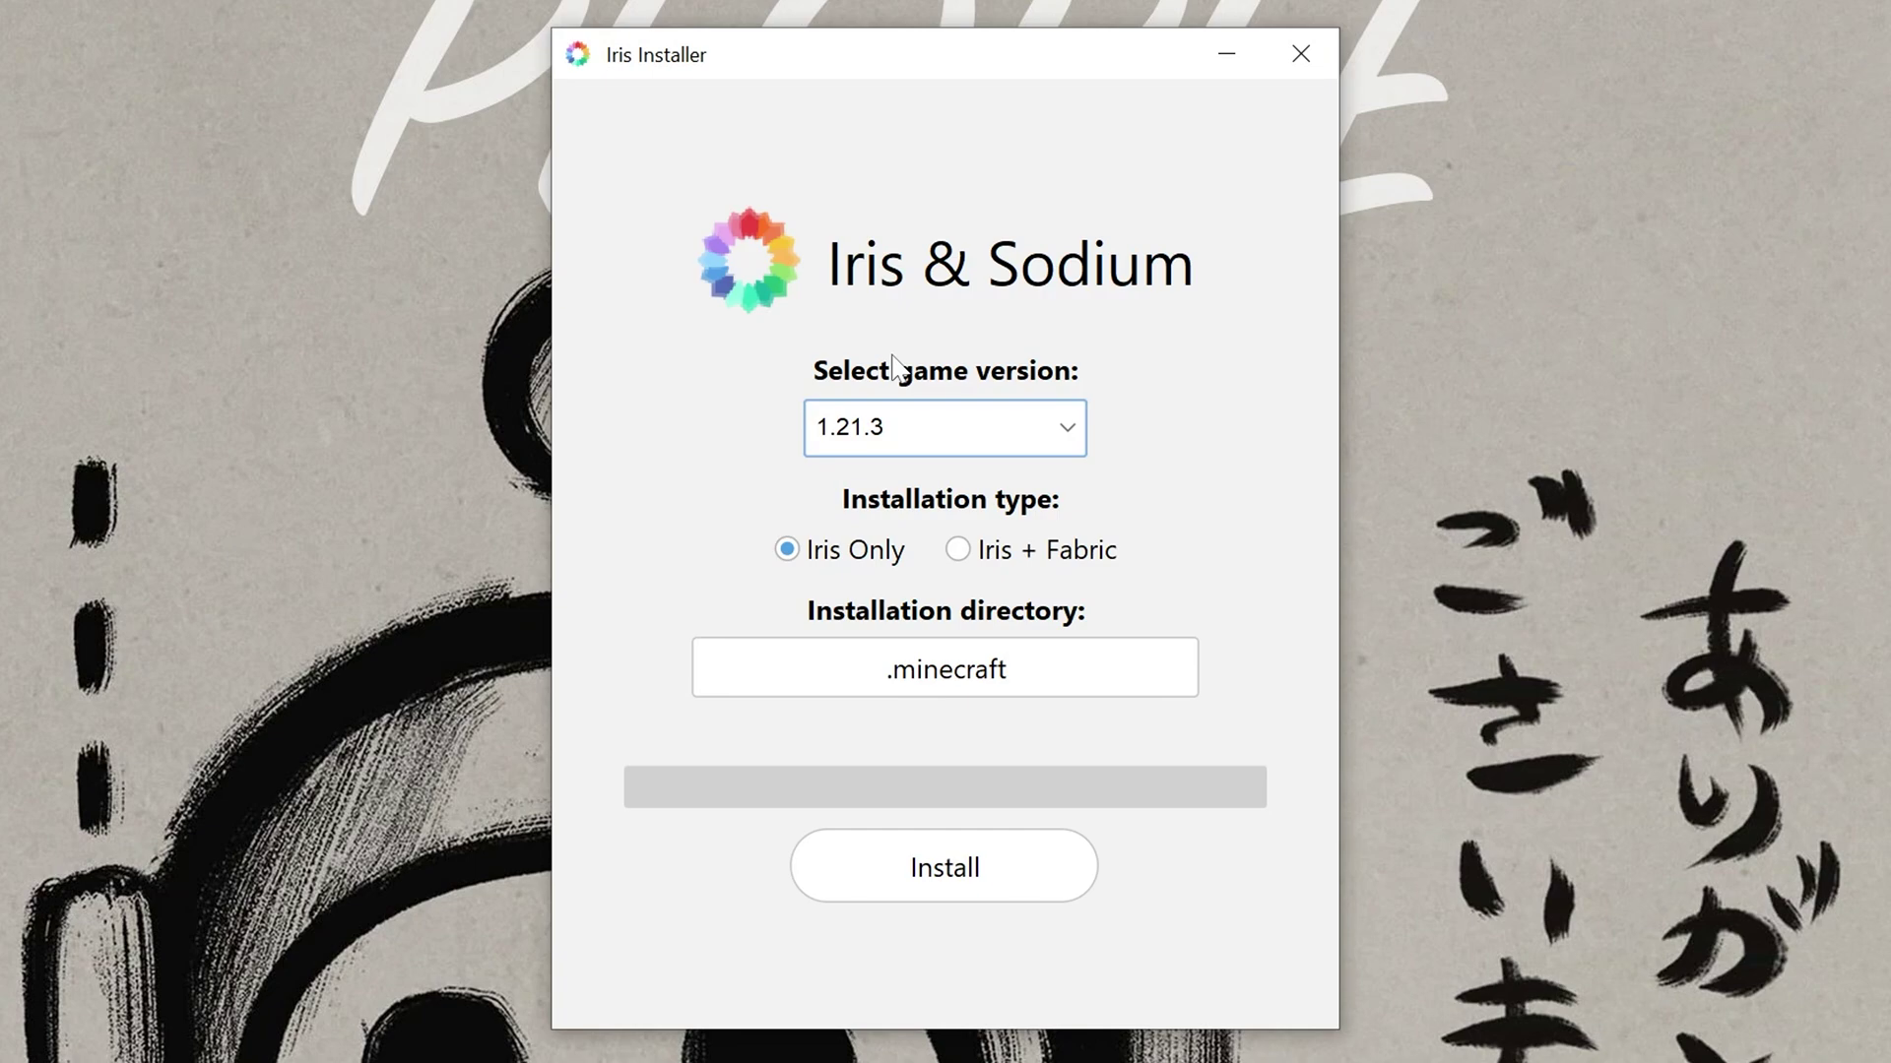
pyautogui.click(896, 426)
pyautogui.click(887, 484)
pyautogui.click(945, 868)
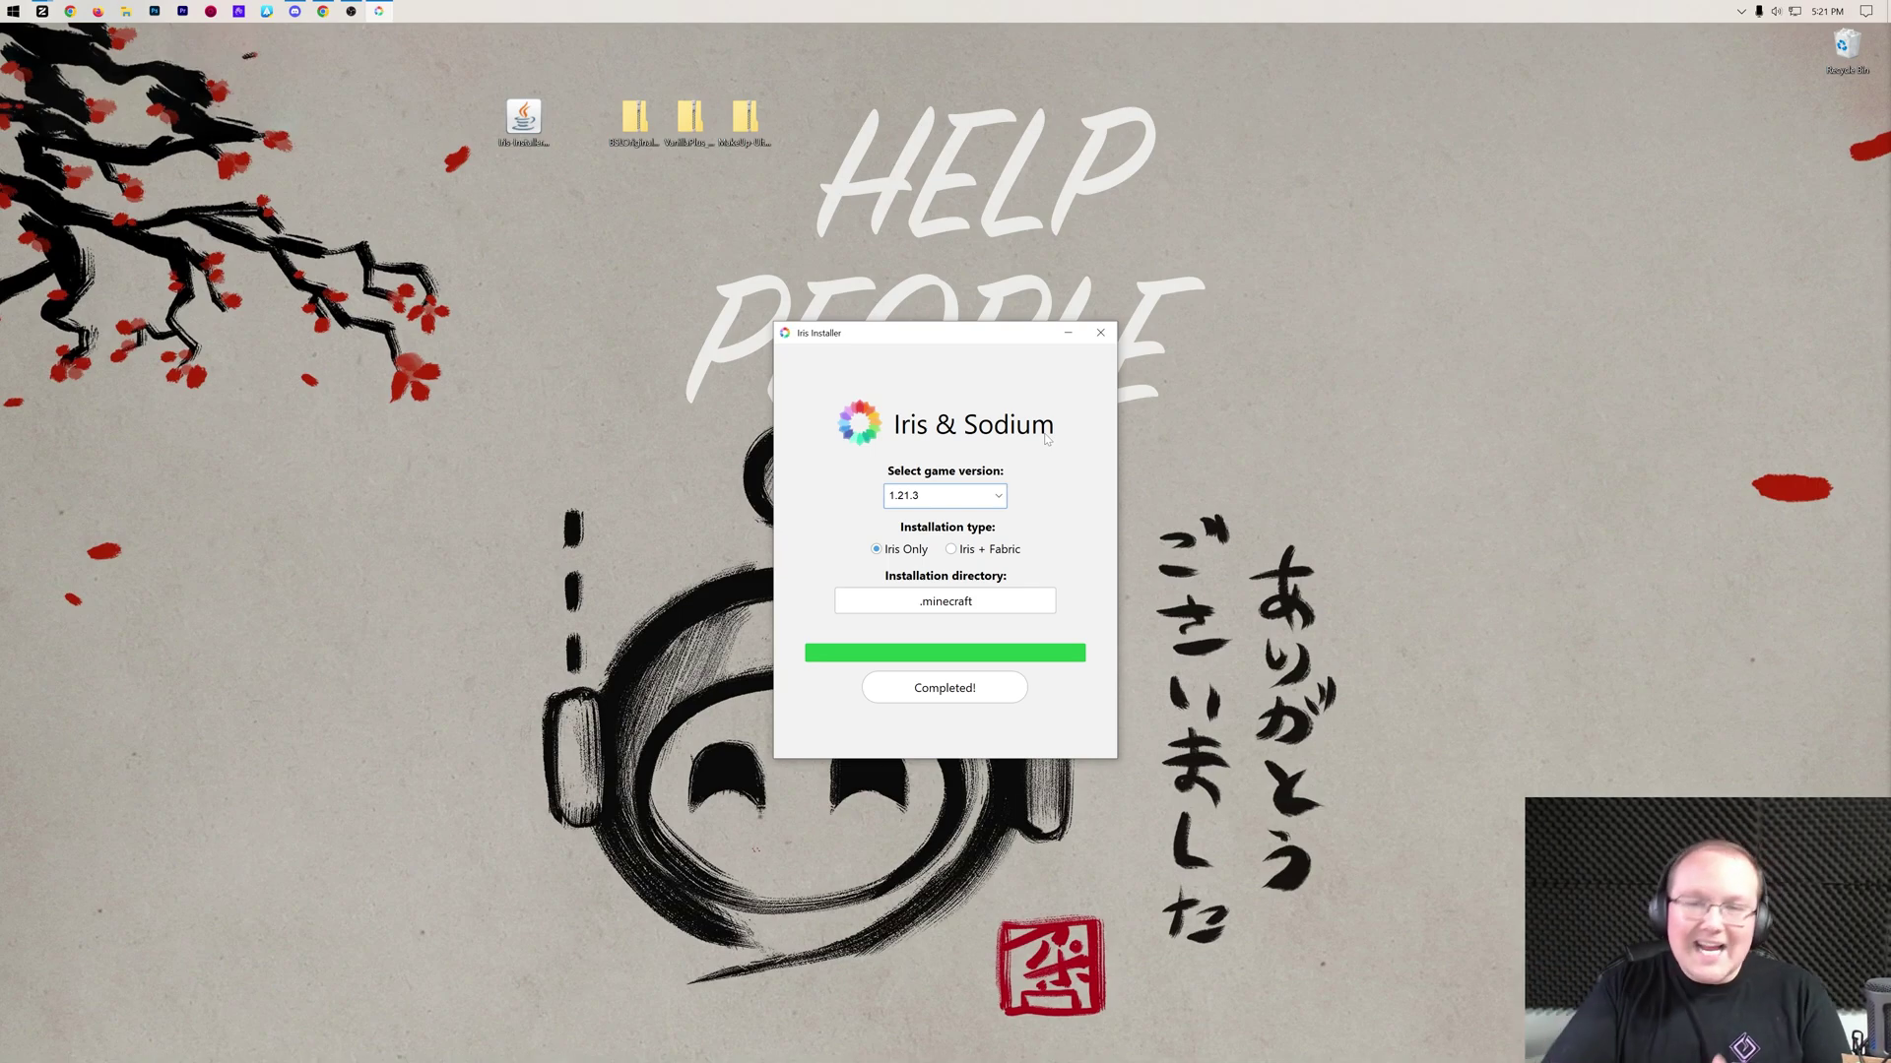
pyautogui.click(1100, 334)
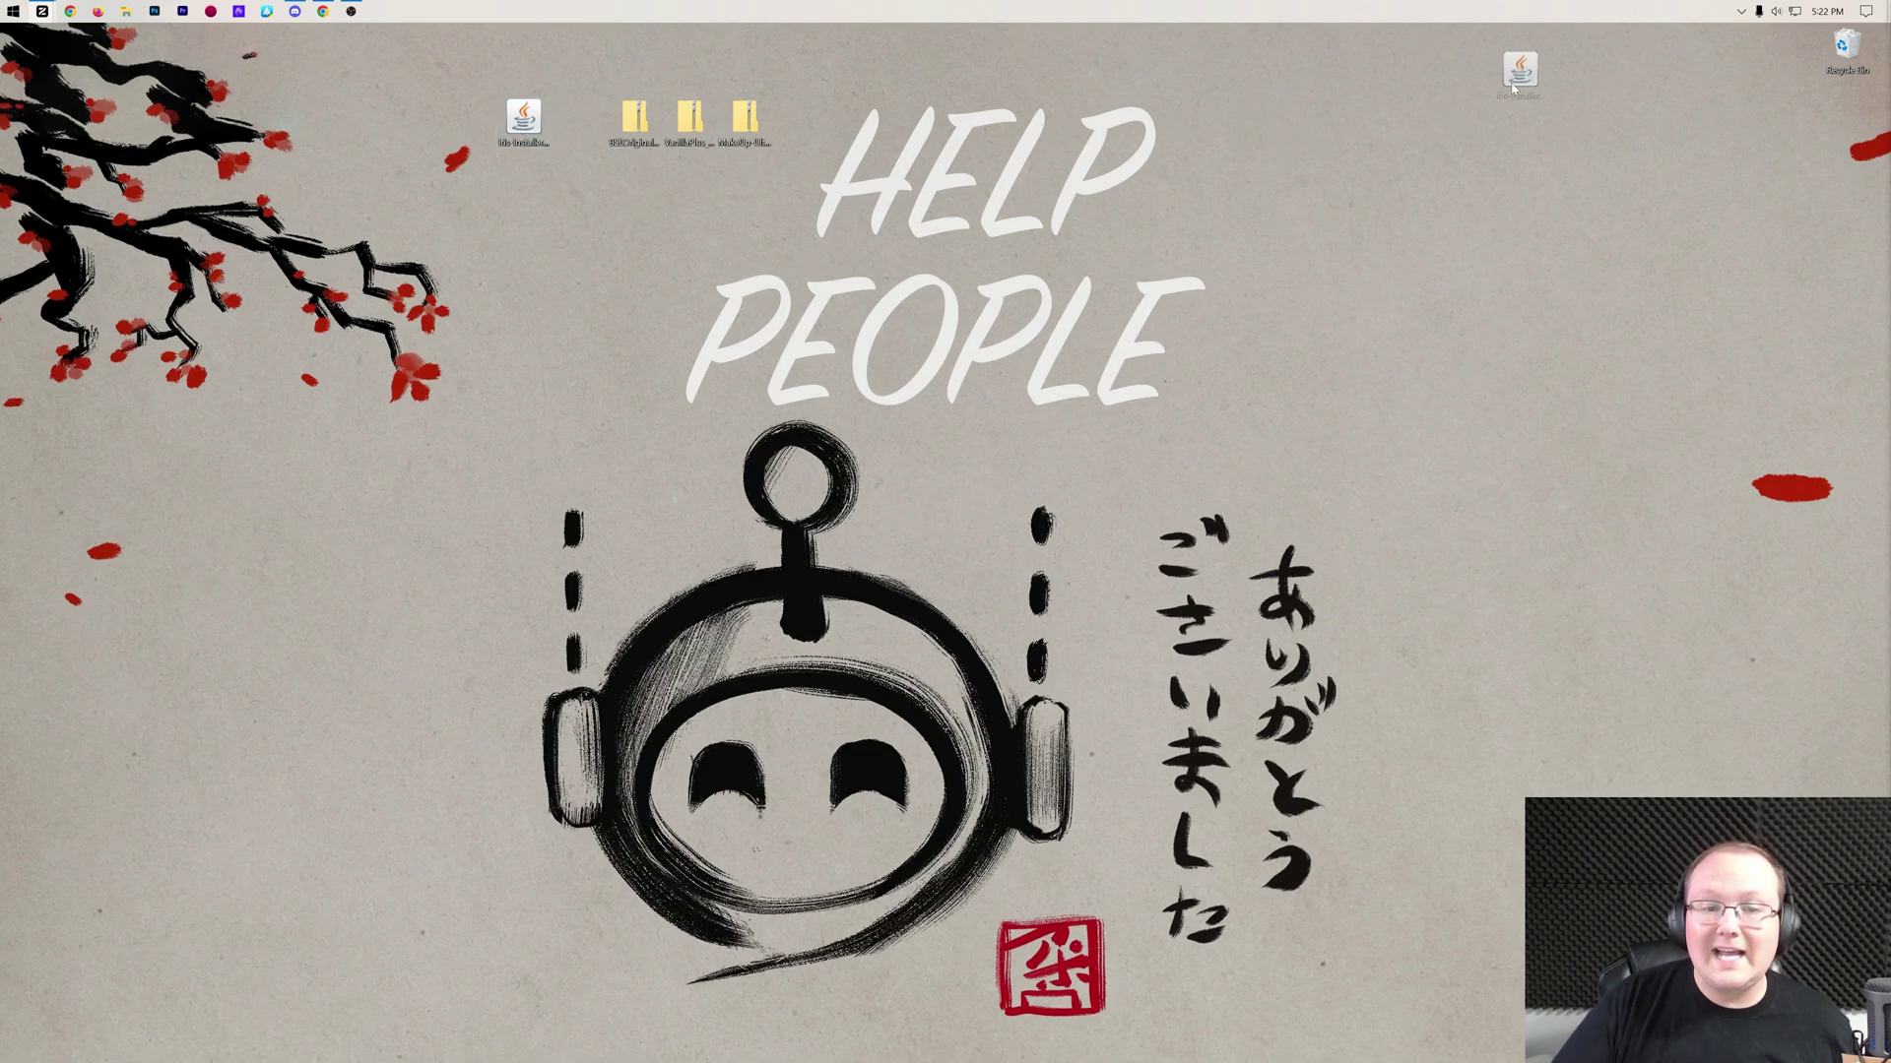
pyautogui.moveTo(1836, 49); pyautogui.dragTo(1837, 51)
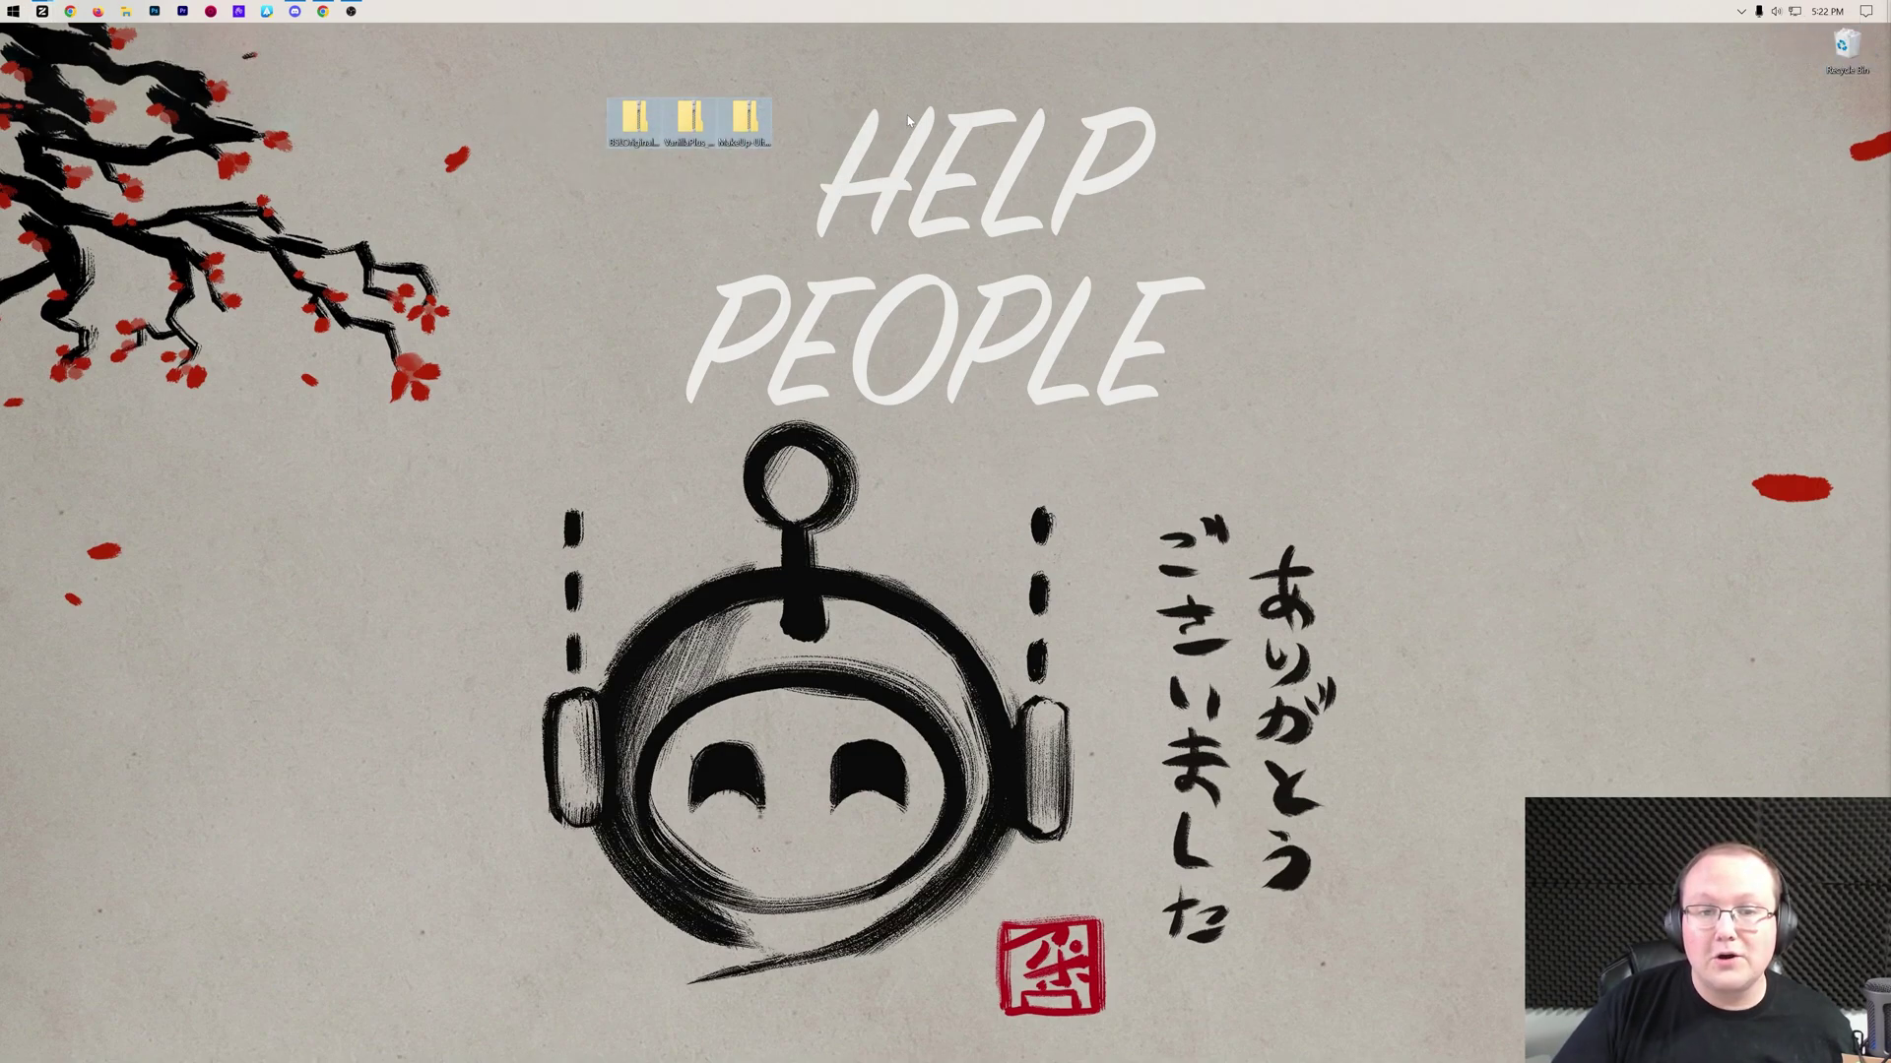
# Switch to the Minecraft Launcher and show the Java Edition installations.
pyautogui.click(14, 11)
pyautogui.click(352, 89)
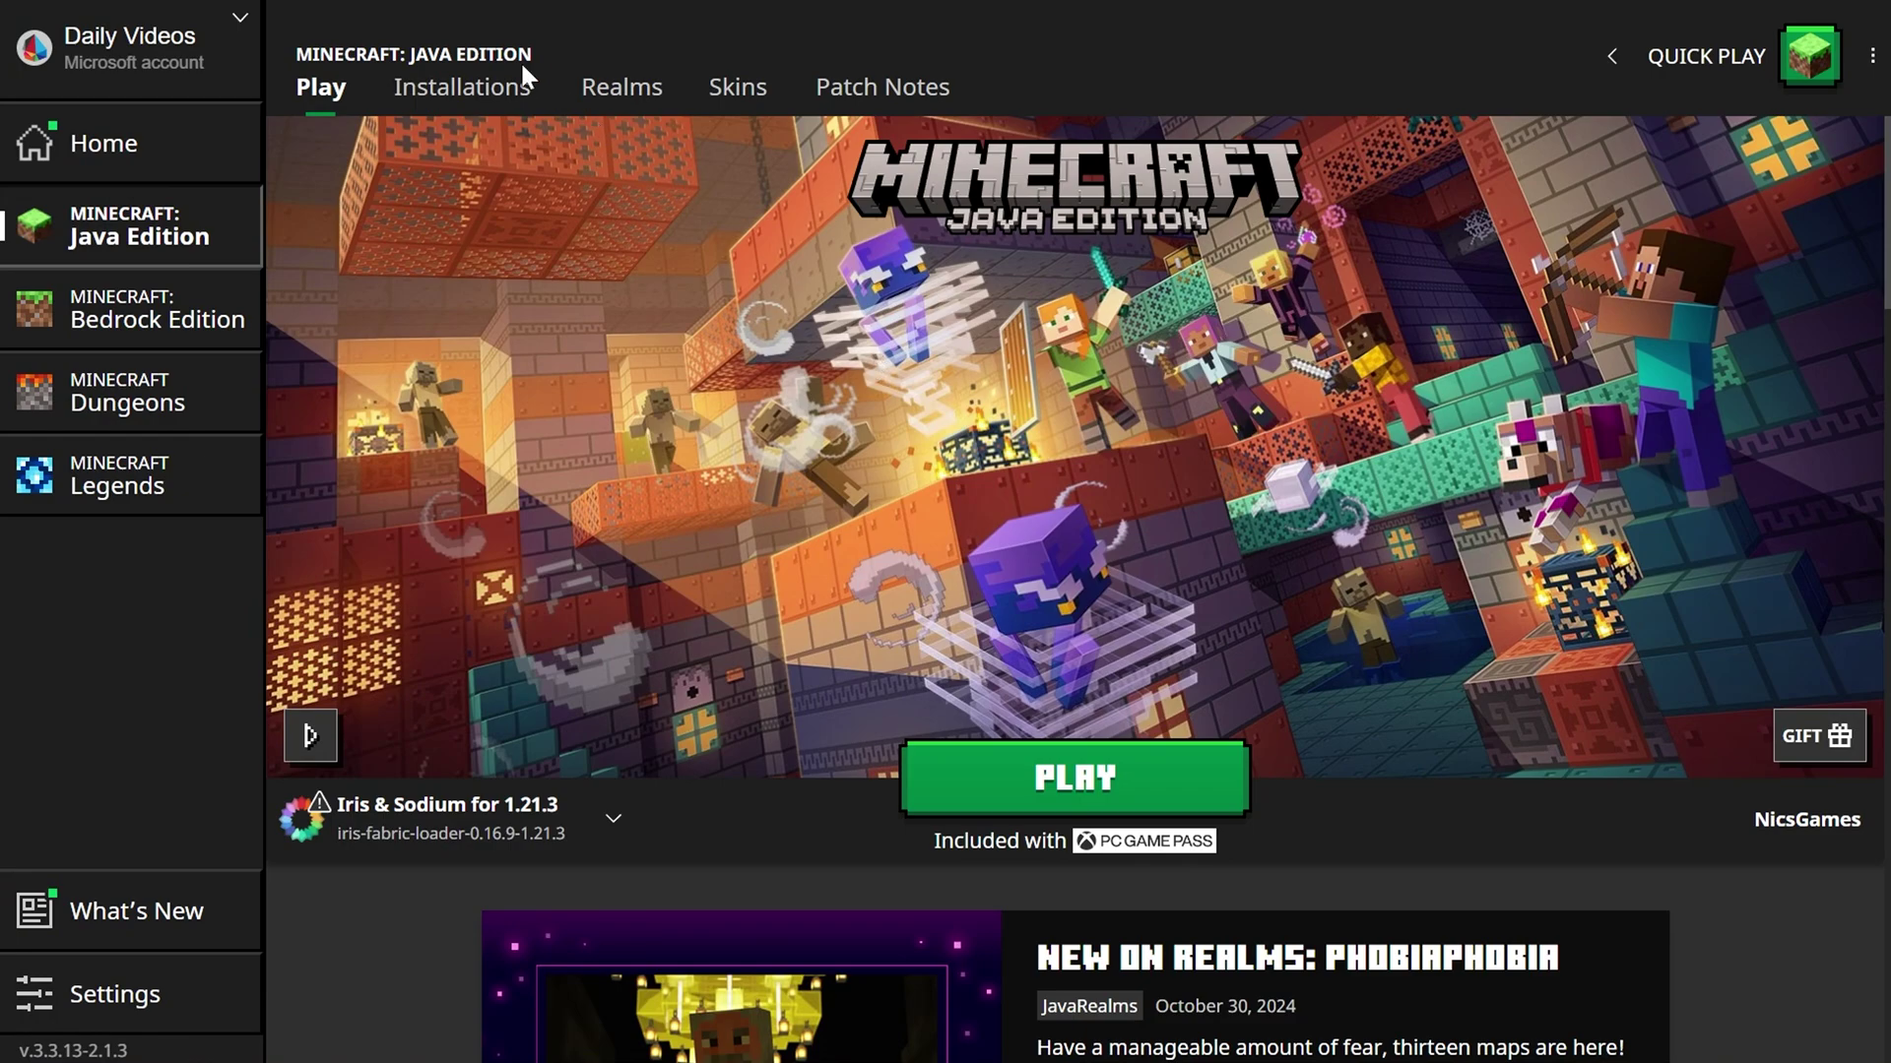
pyautogui.click(463, 88)
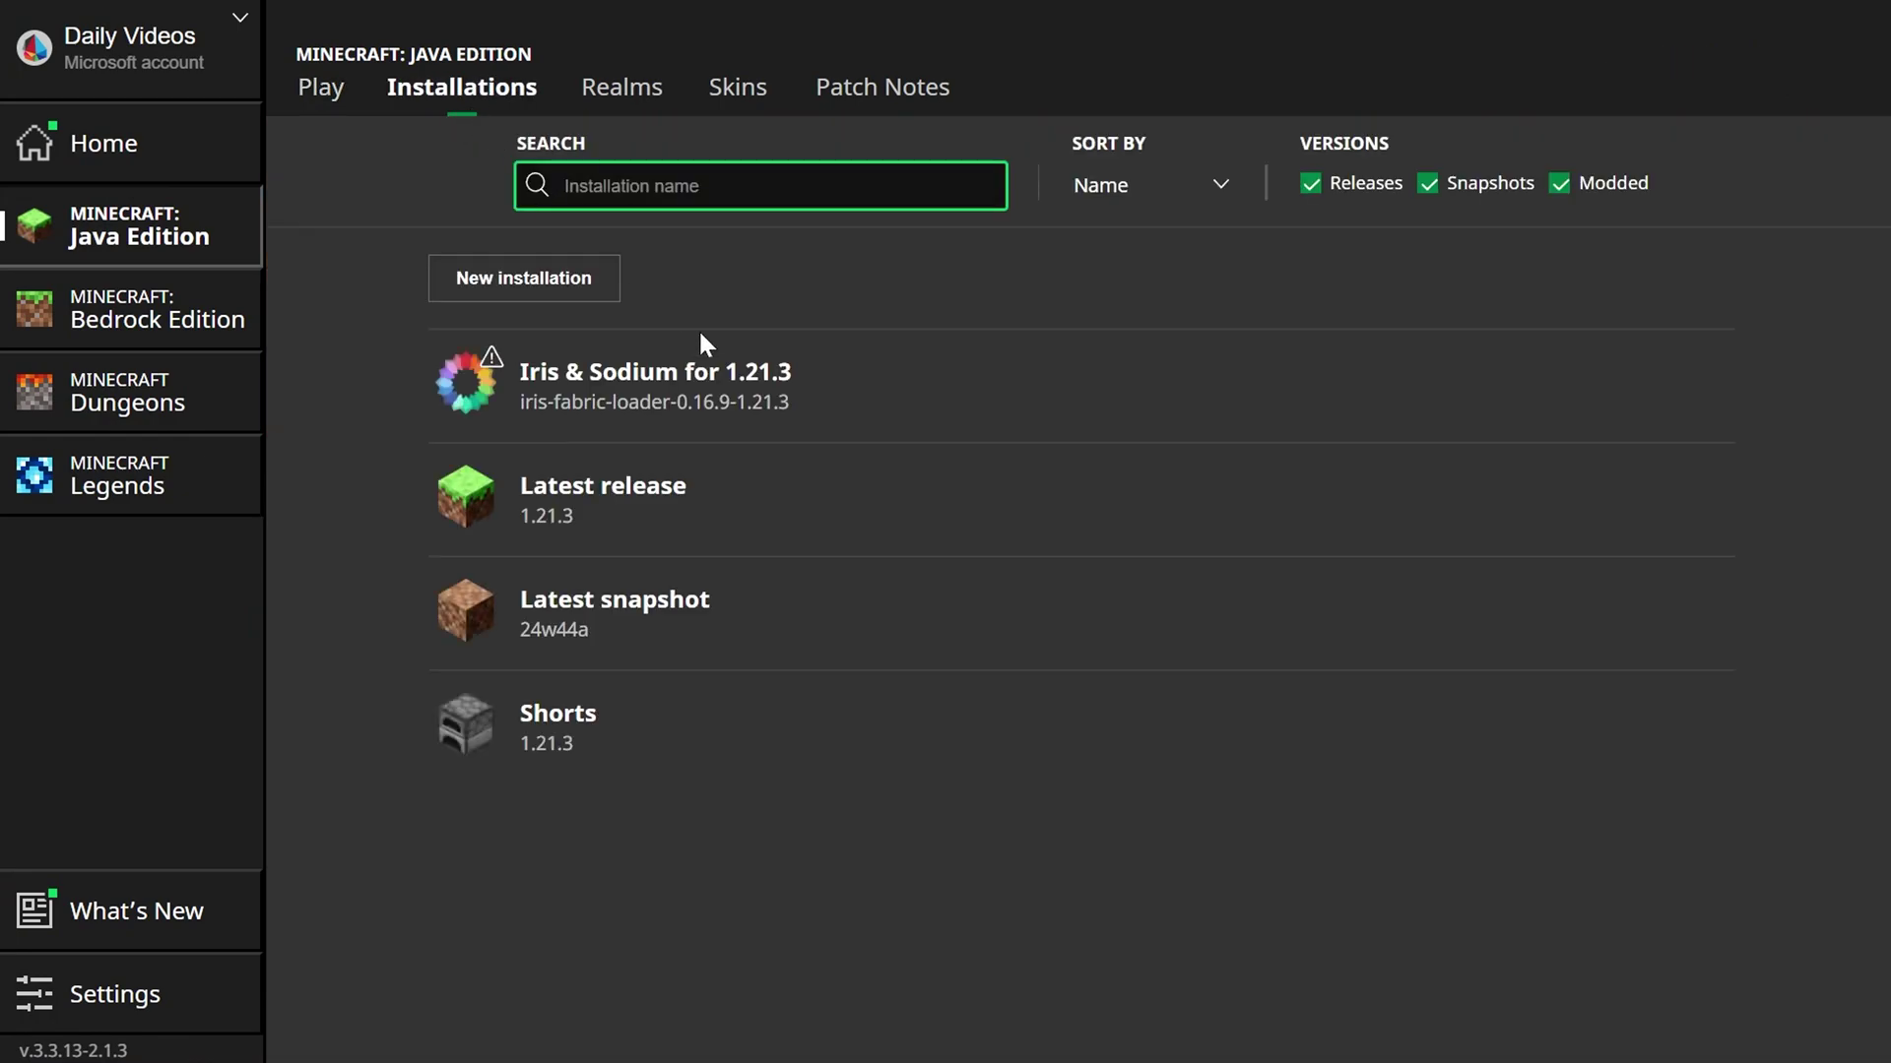
pyautogui.moveTo(591, 403)
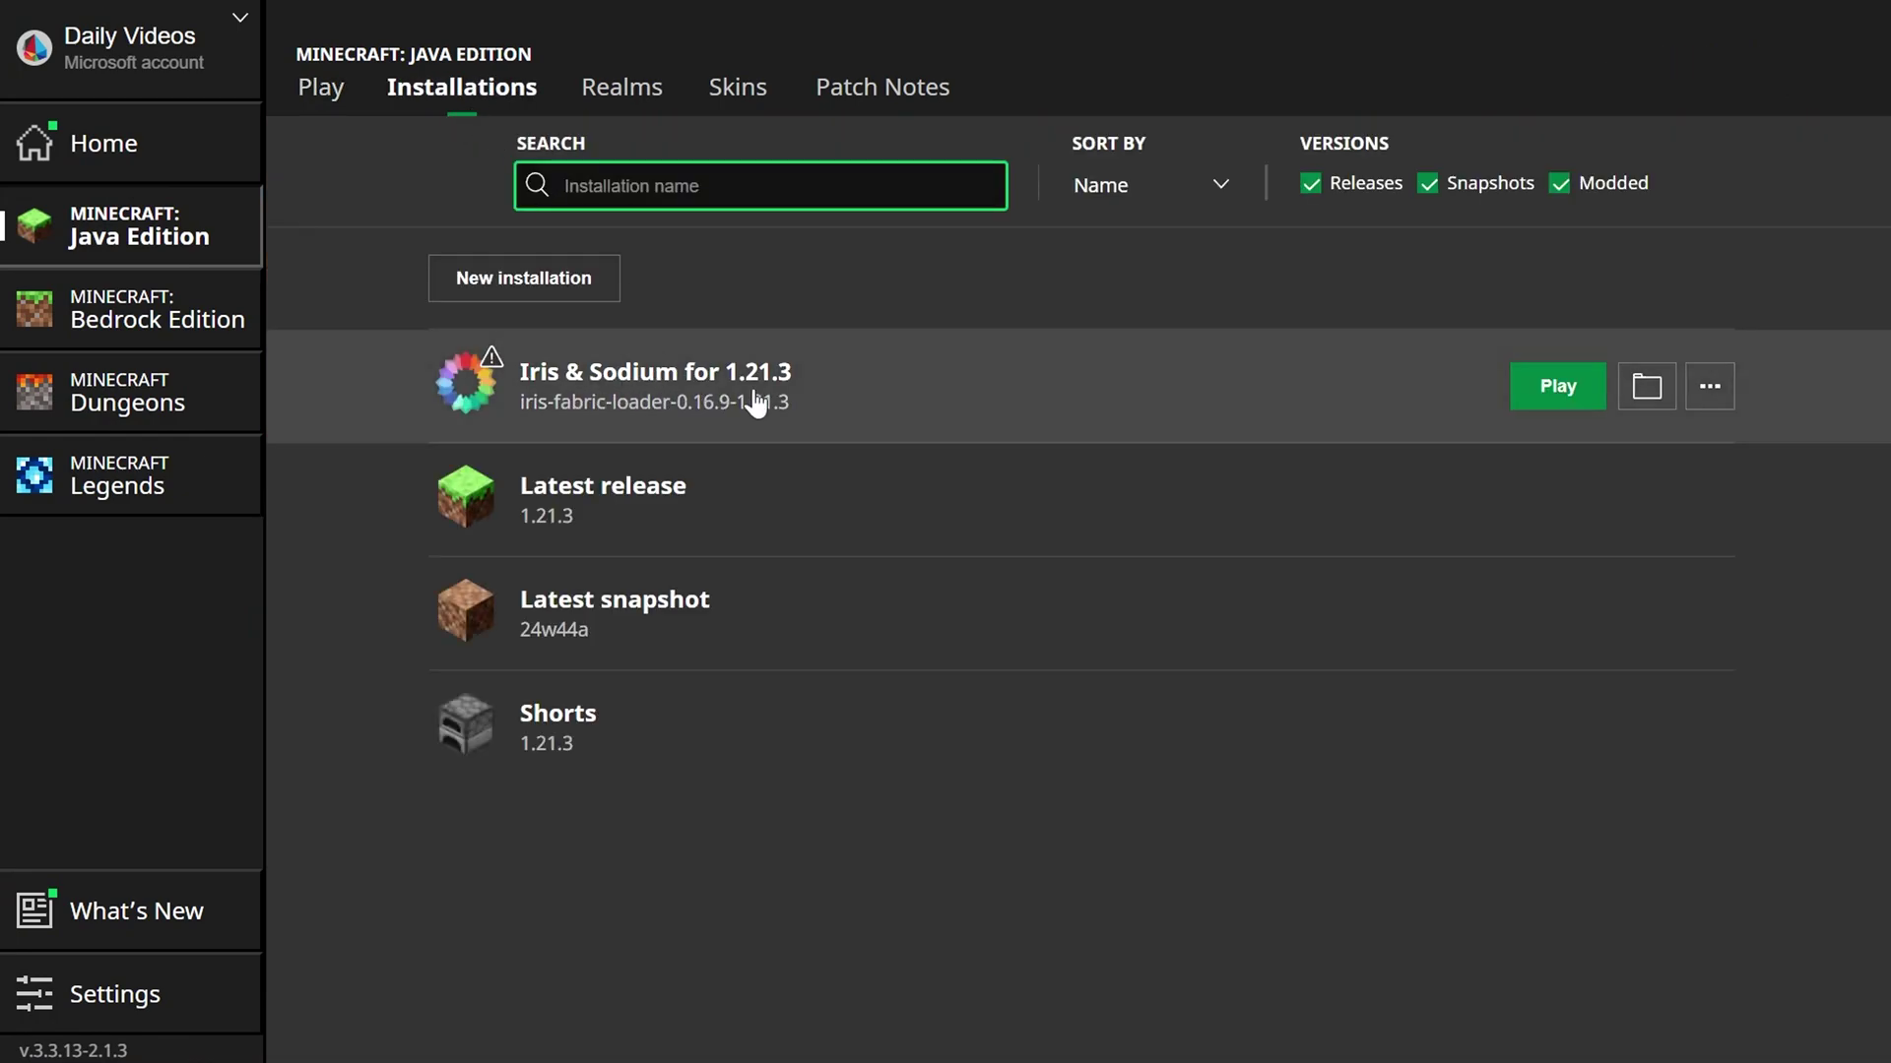
# With Modded versions shown, launch the Iris & Sodium for 1.21.3 installation and accept the modified-installation notice.
pyautogui.click(1588, 182)
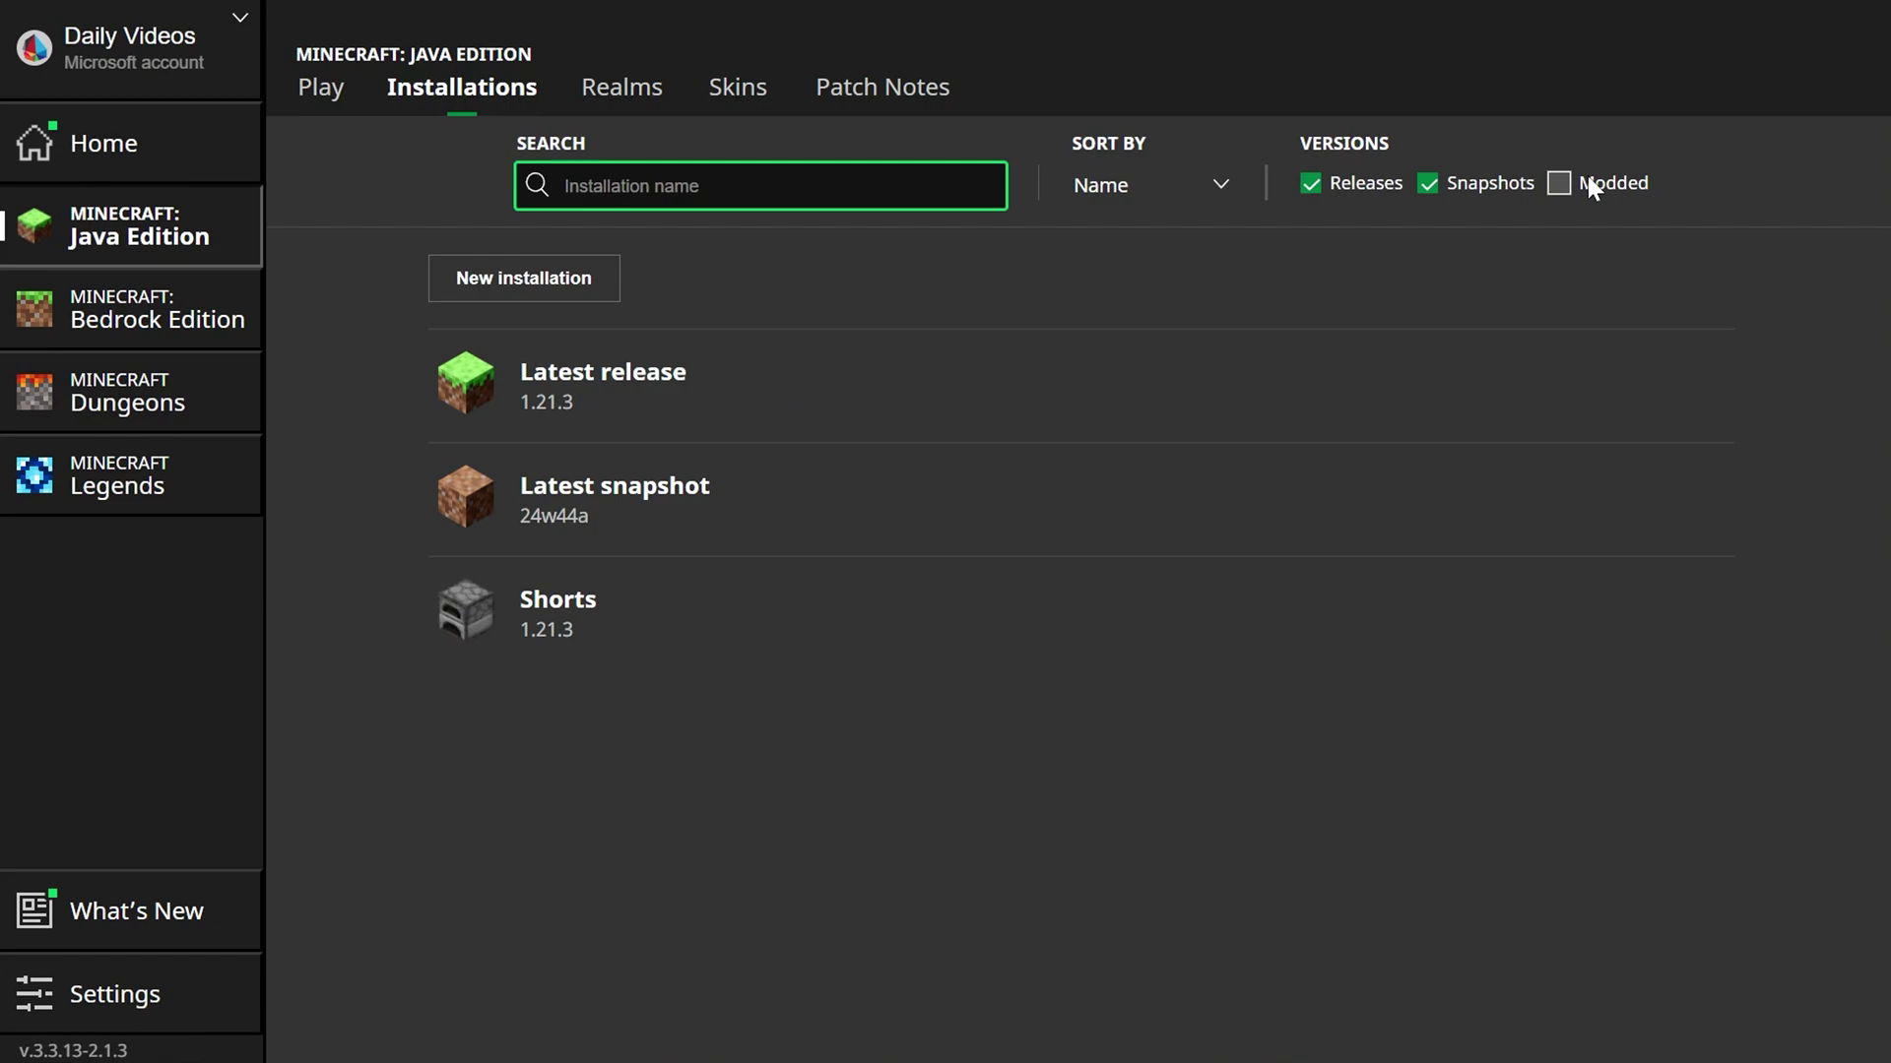
pyautogui.click(1588, 183)
pyautogui.moveTo(604, 414)
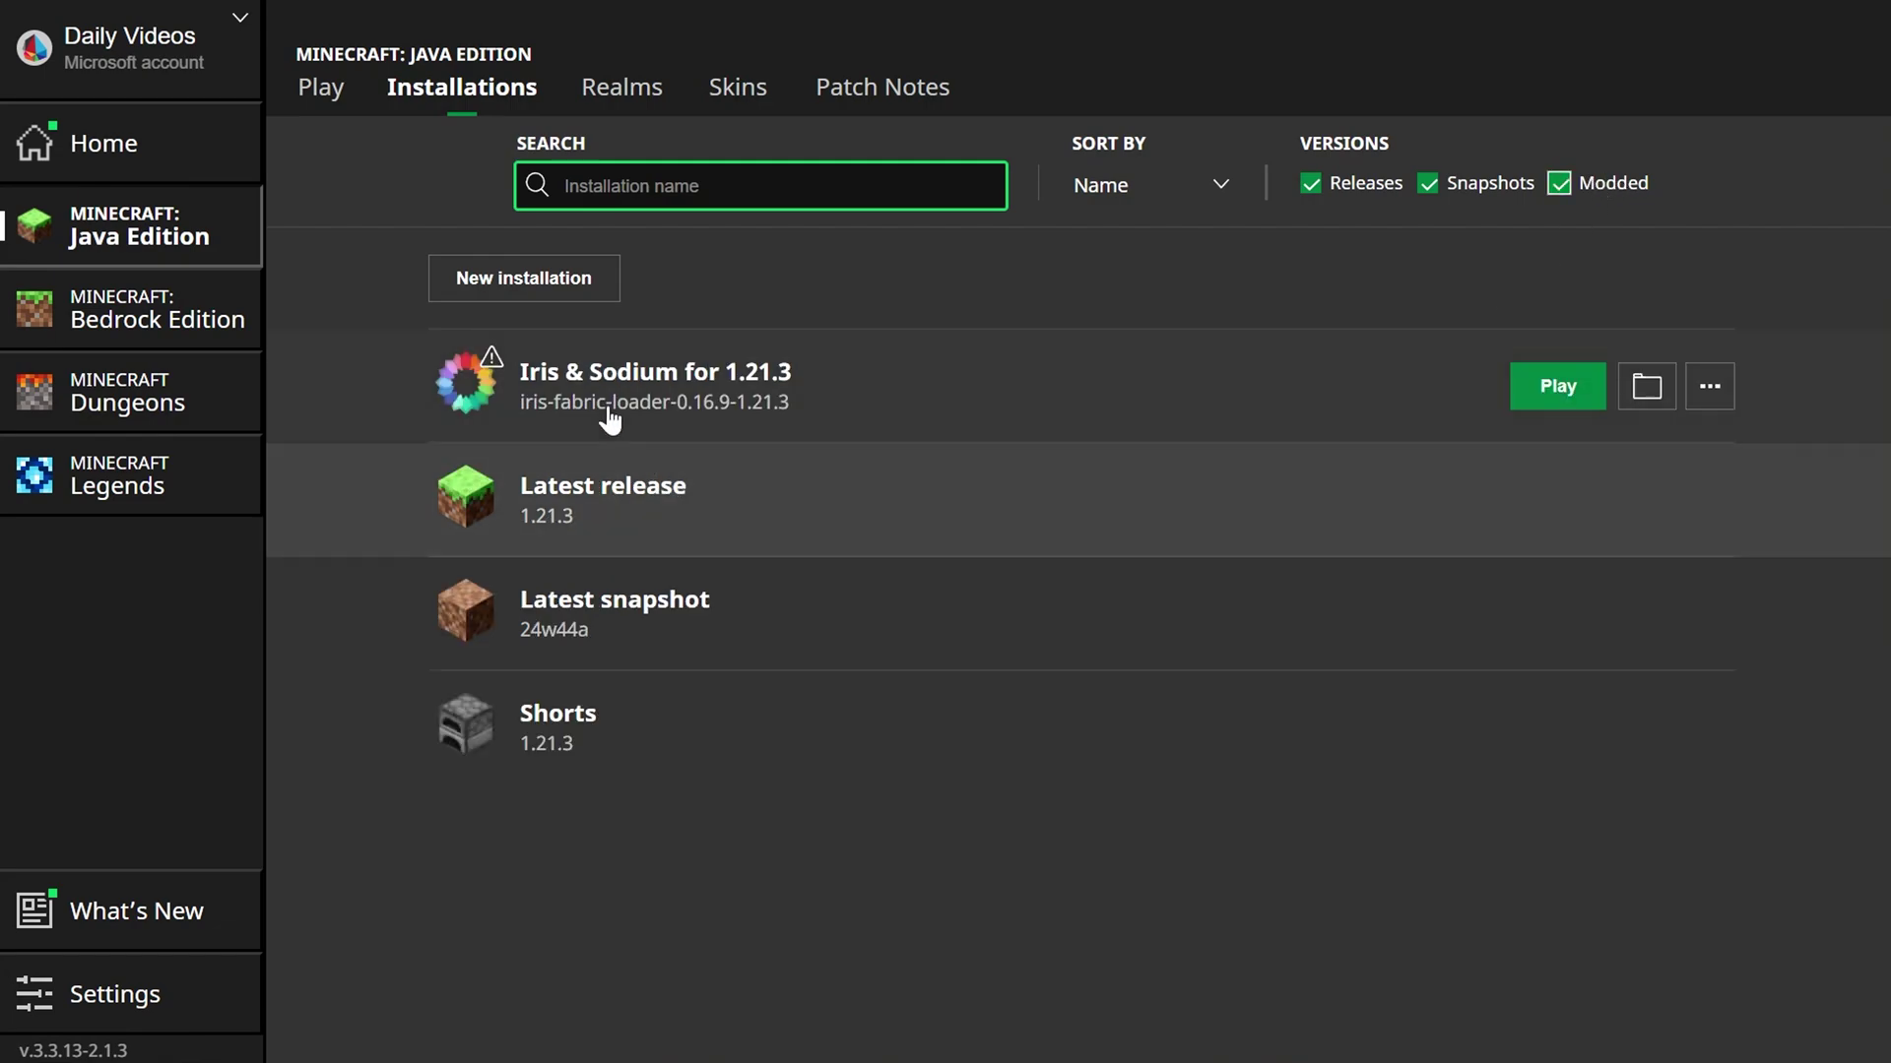
pyautogui.click(1516, 384)
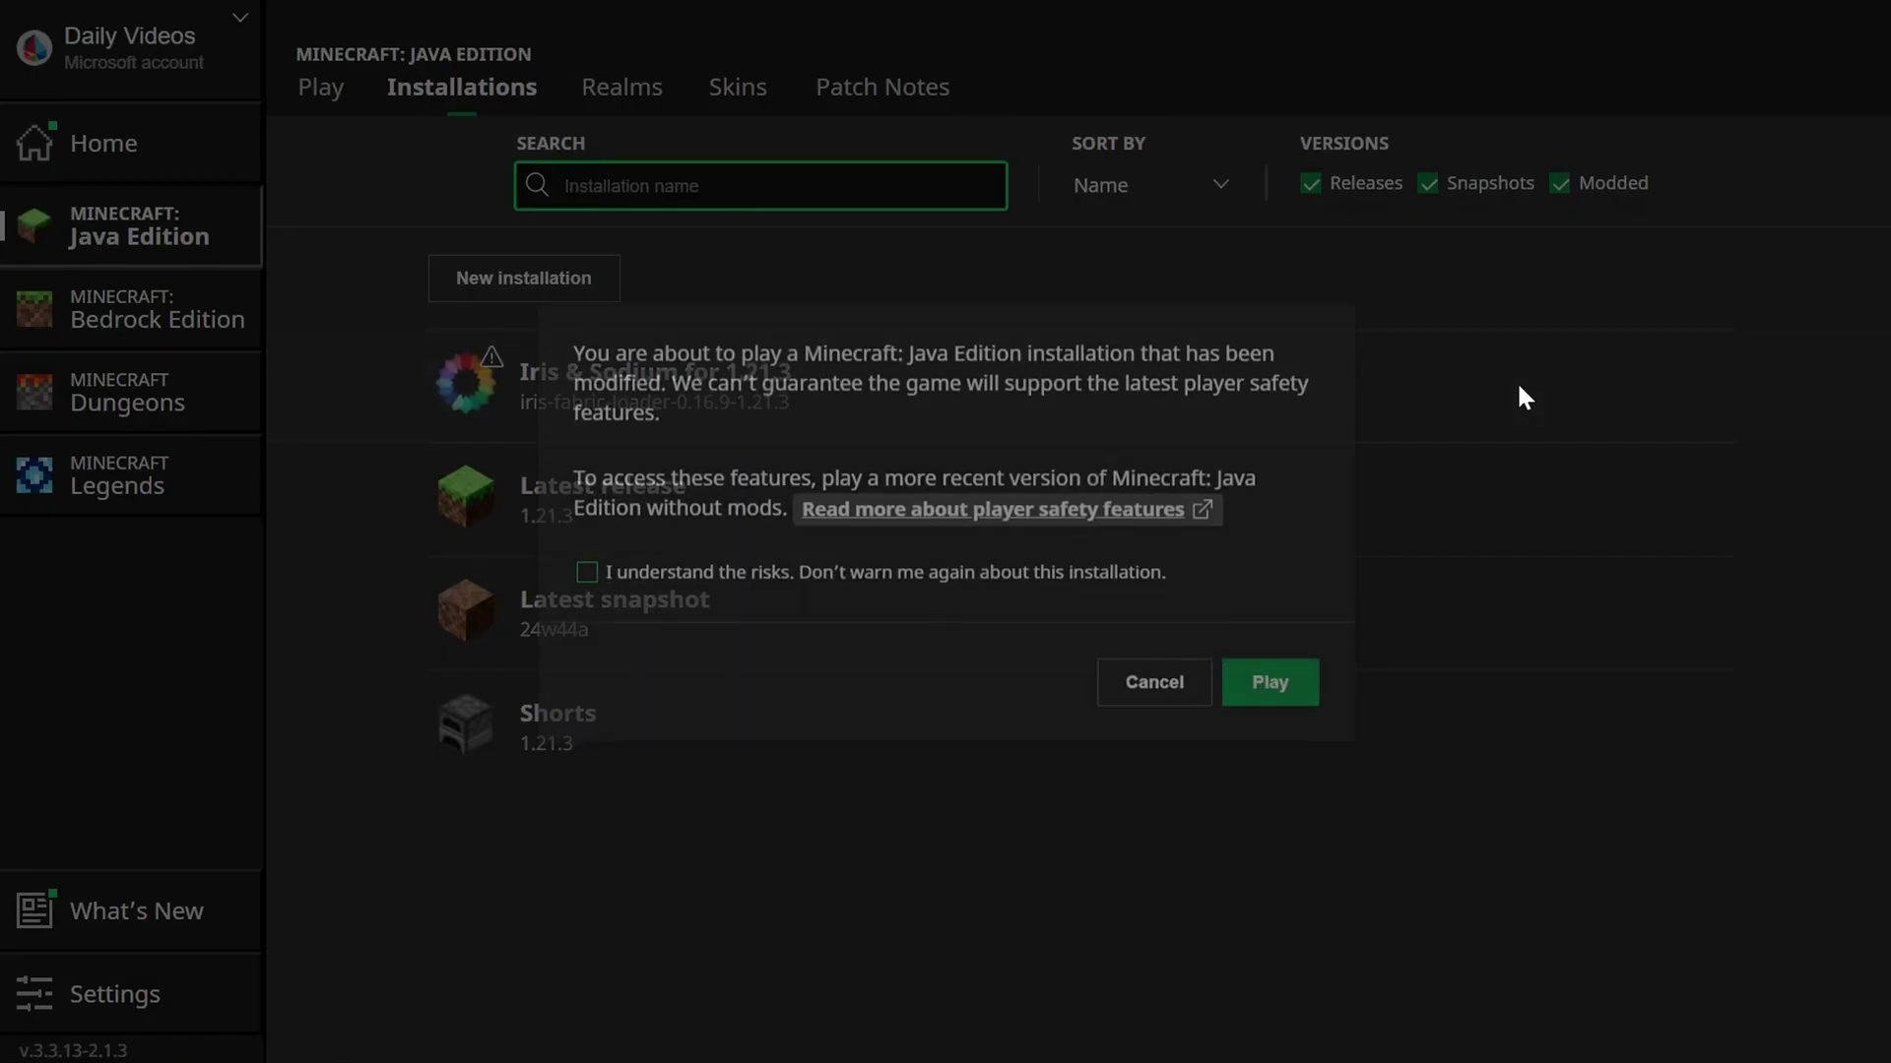
pyautogui.click(1278, 703)
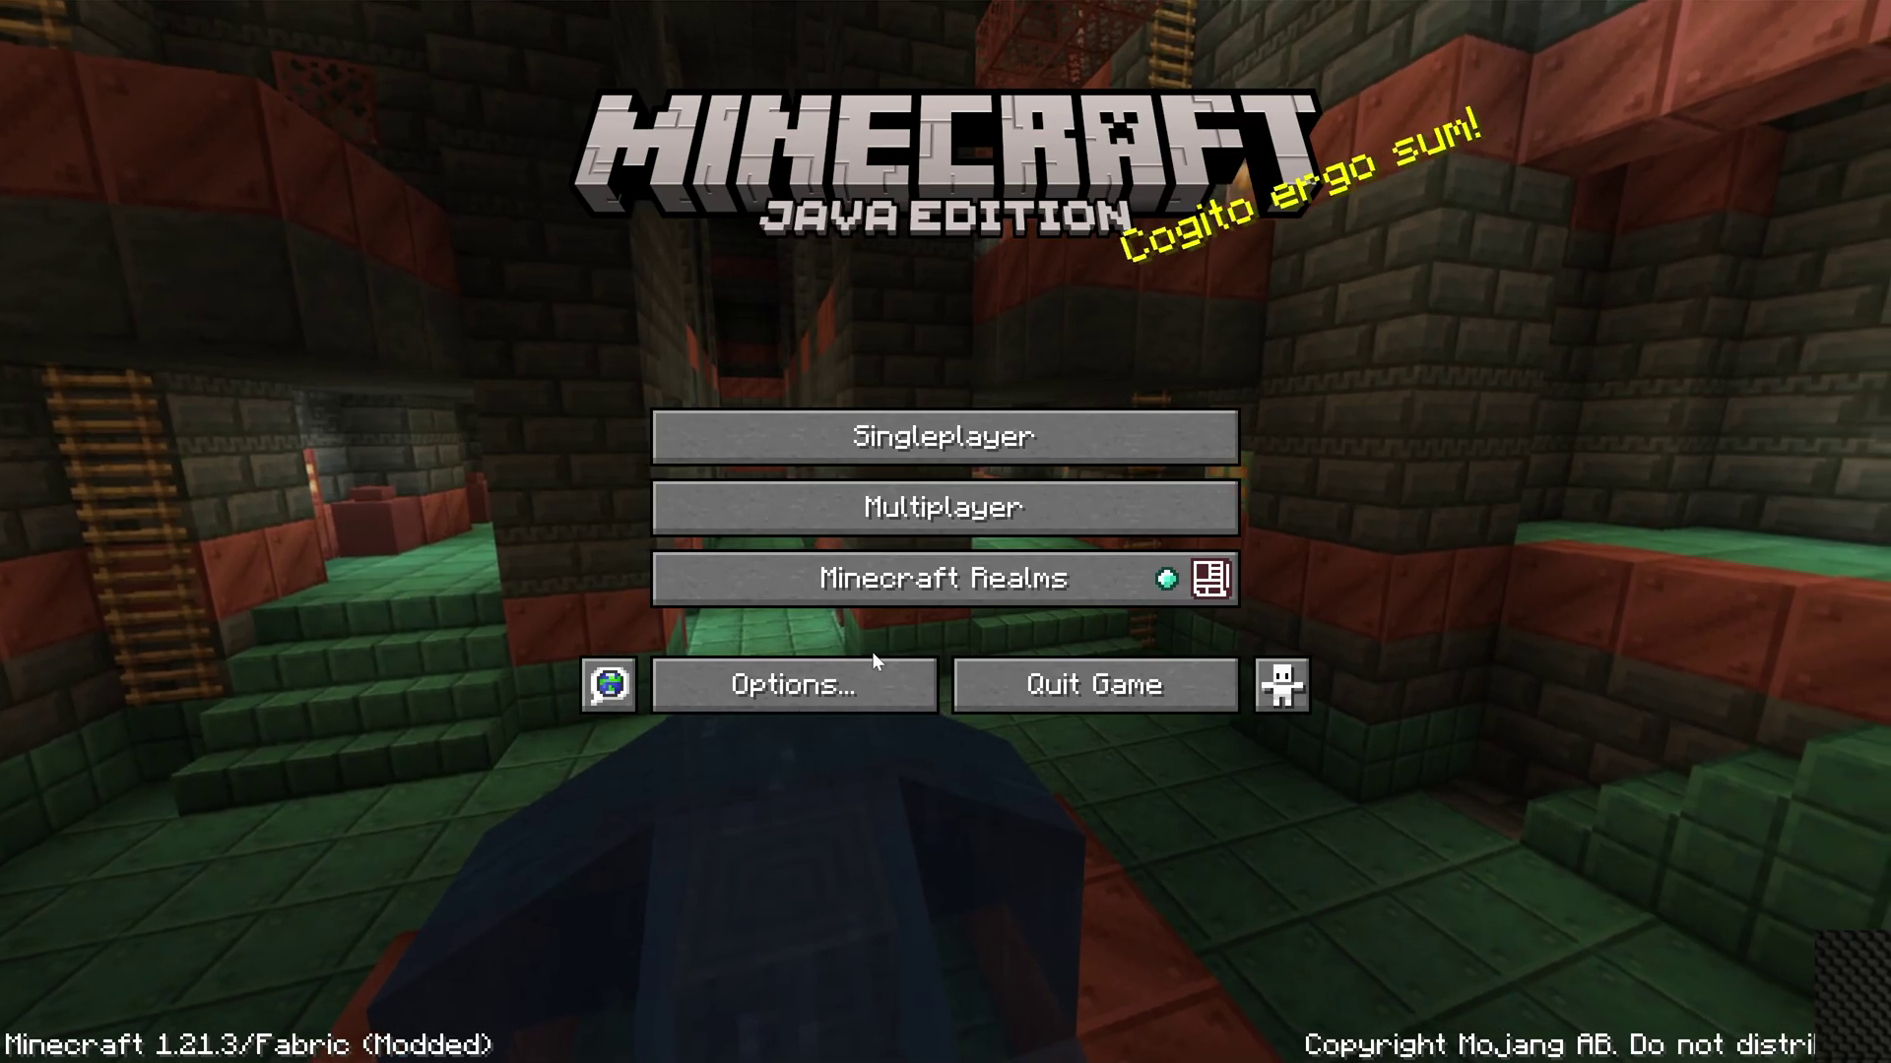
# Open the Shader Packs screen in the video settings and add the BSL, MakeUp Ultra Fast and Vanilla Plus zips from the desktop.
pyautogui.click(857, 674)
pyautogui.click(515, 386)
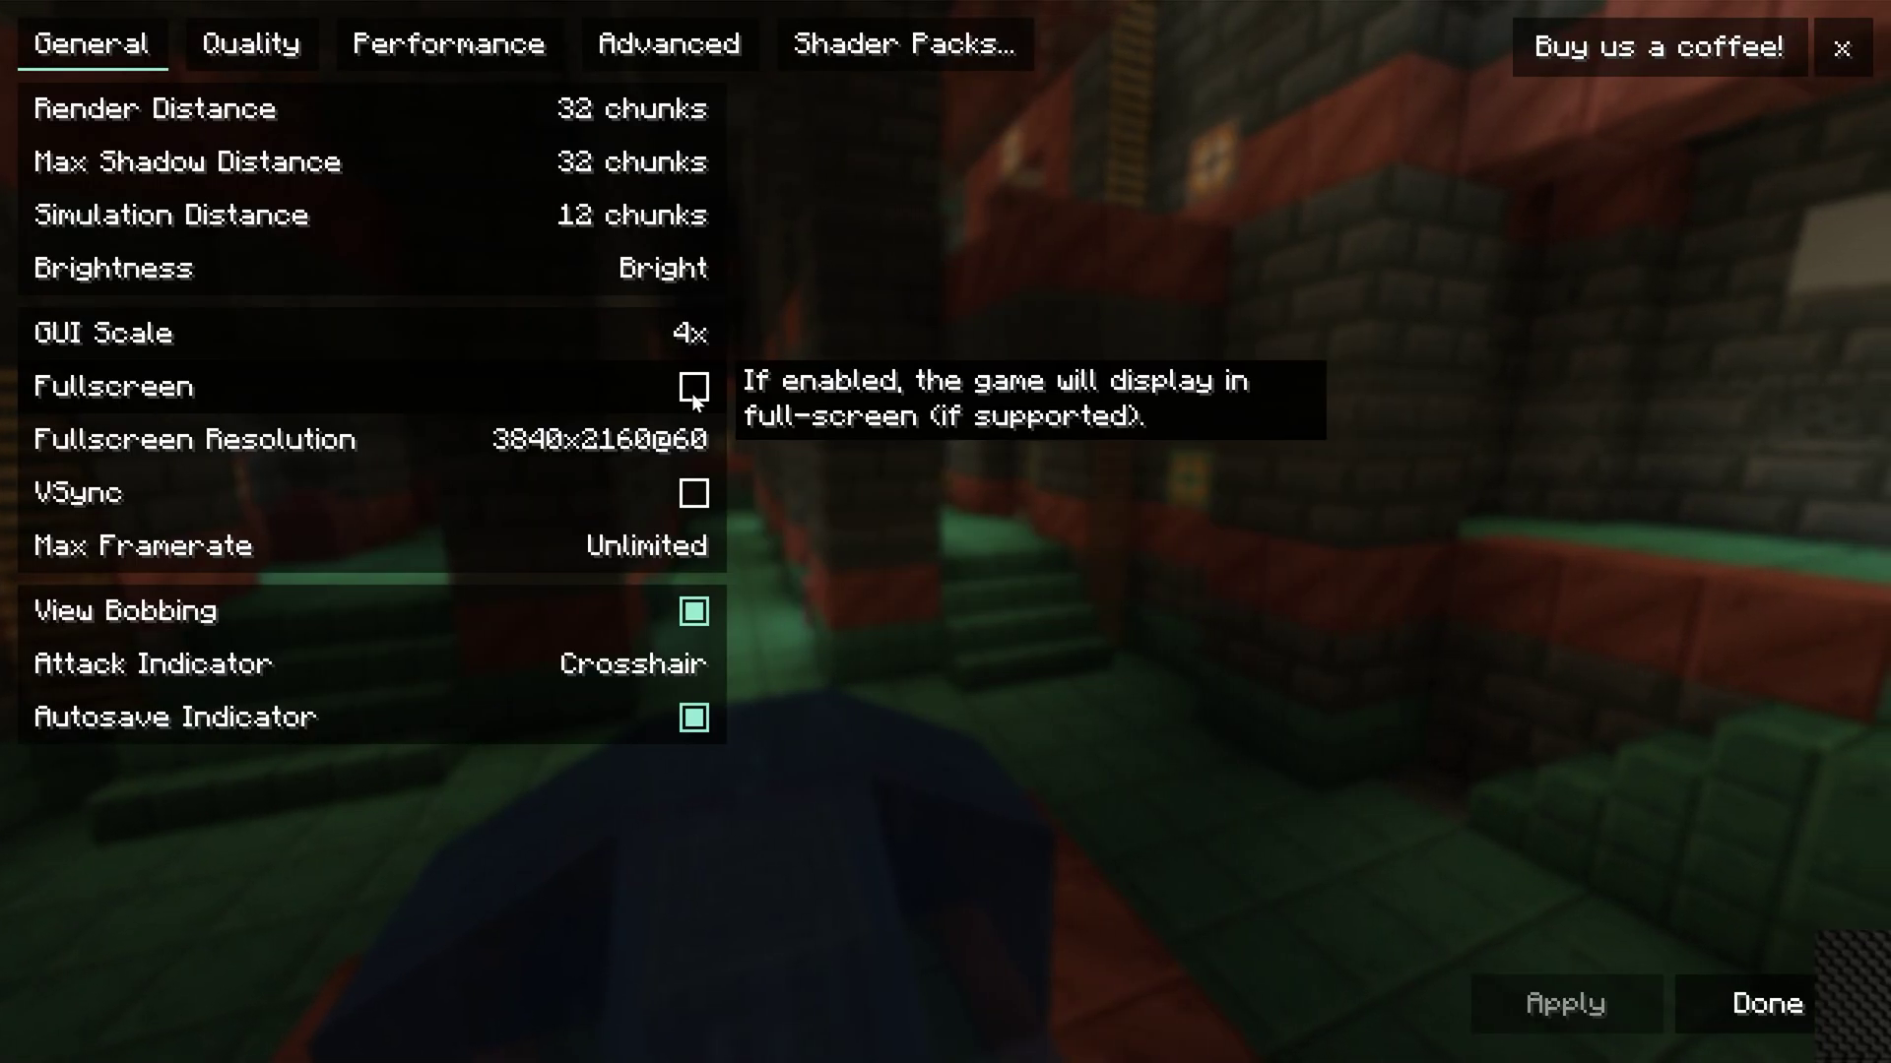
pyautogui.click(881, 51)
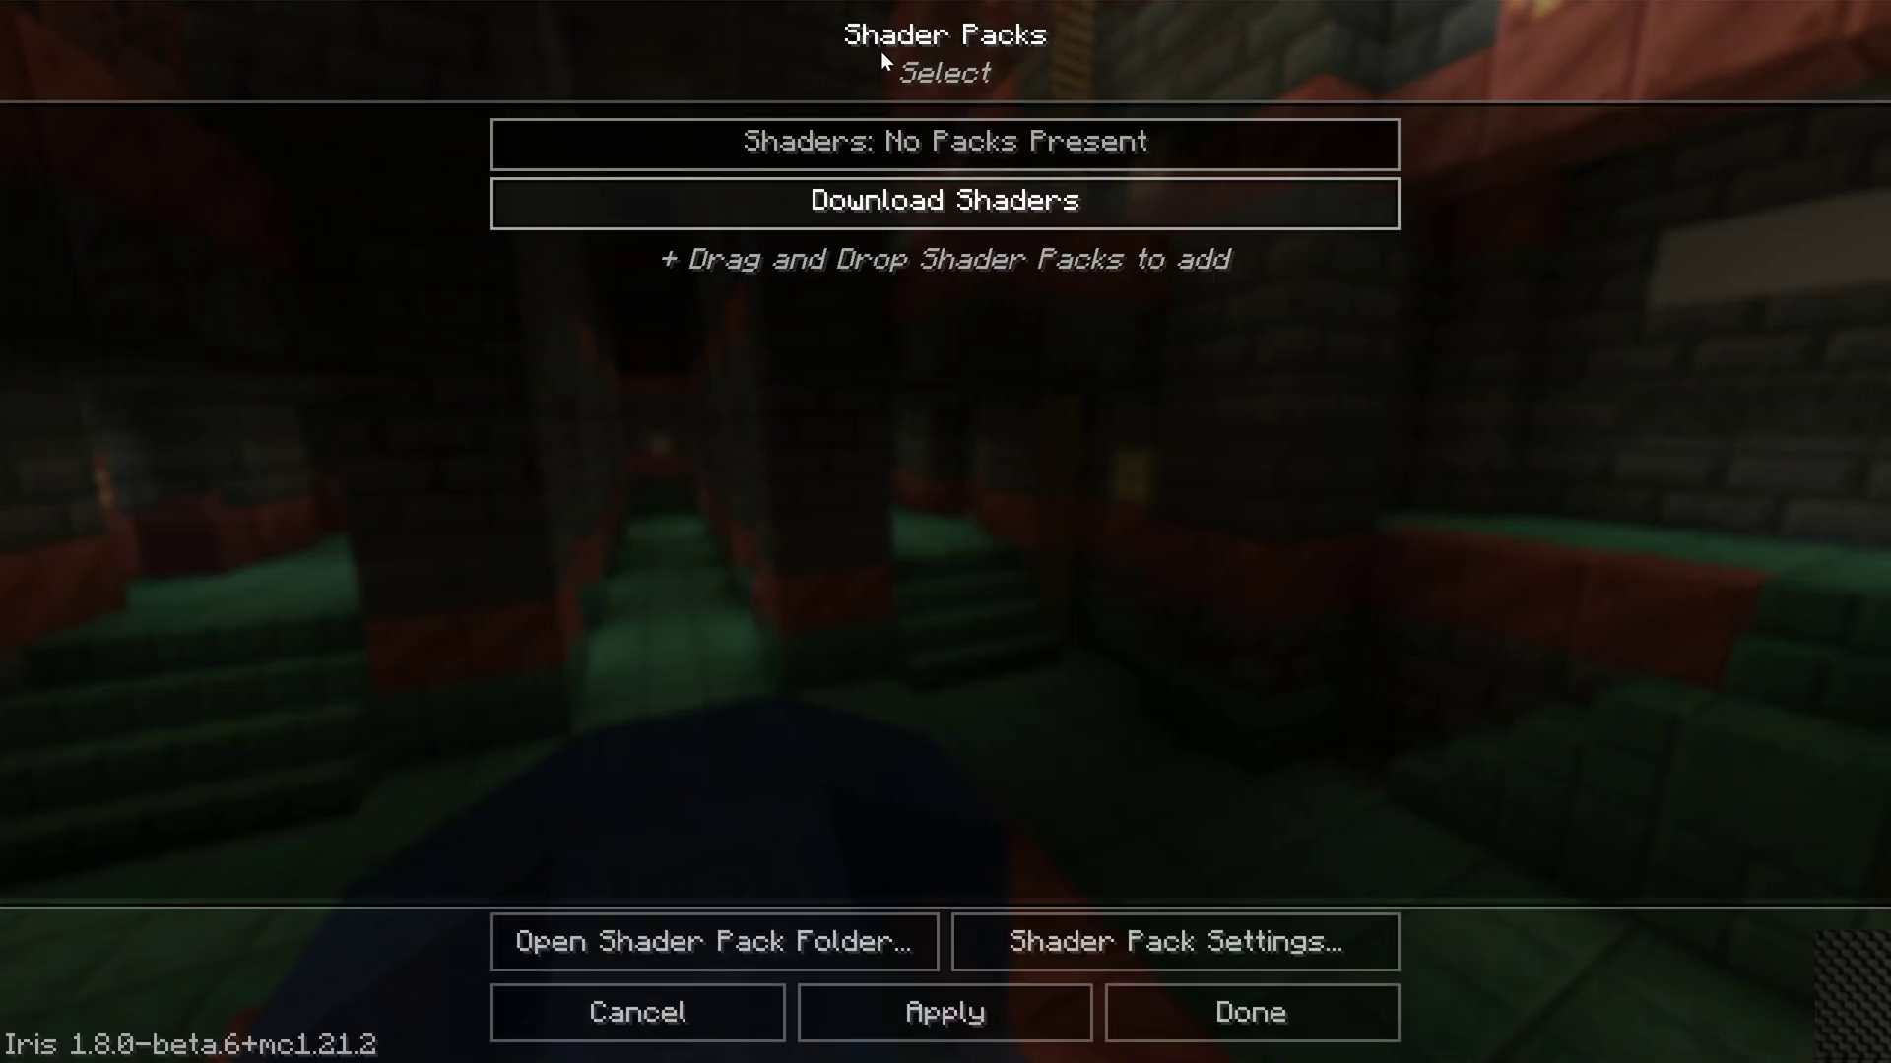
pyautogui.moveTo(724, 95); pyautogui.dragTo(913, 664)
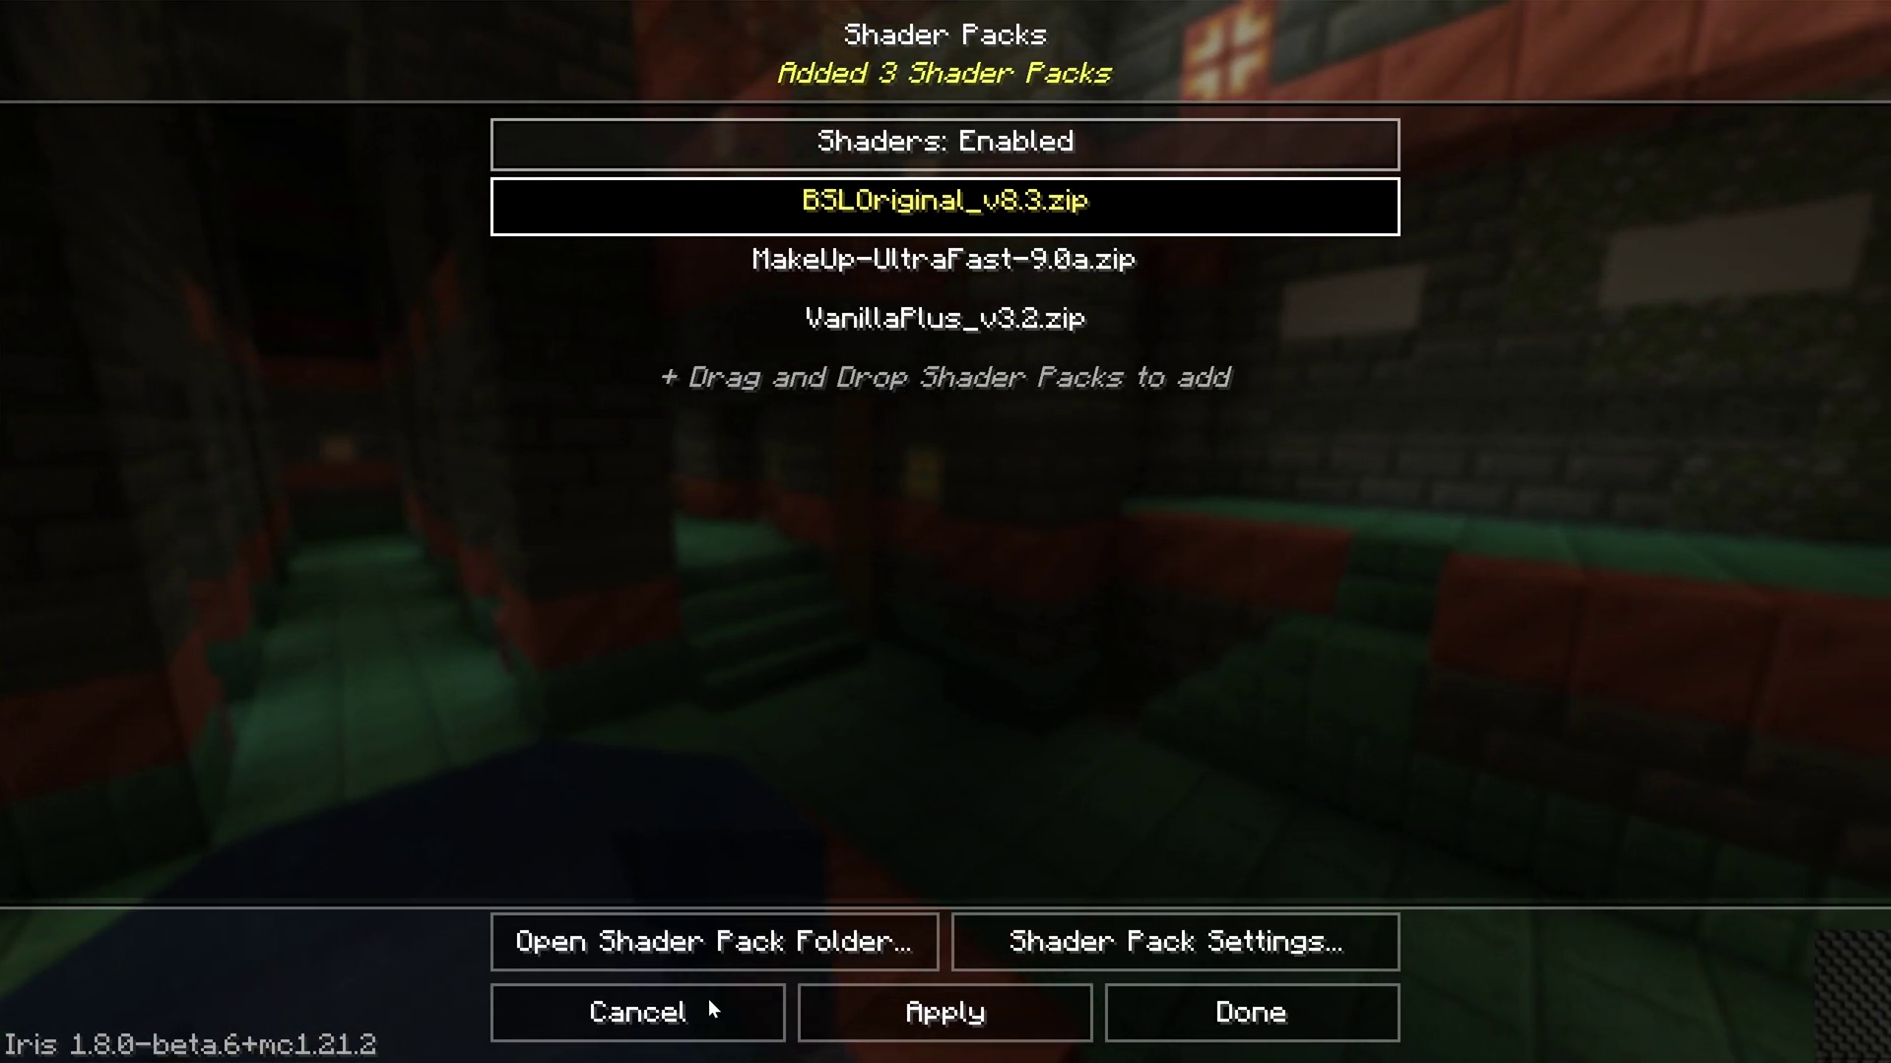
# Check the shaderpacks folder for the added zips and close its window.
pyautogui.click(628, 949)
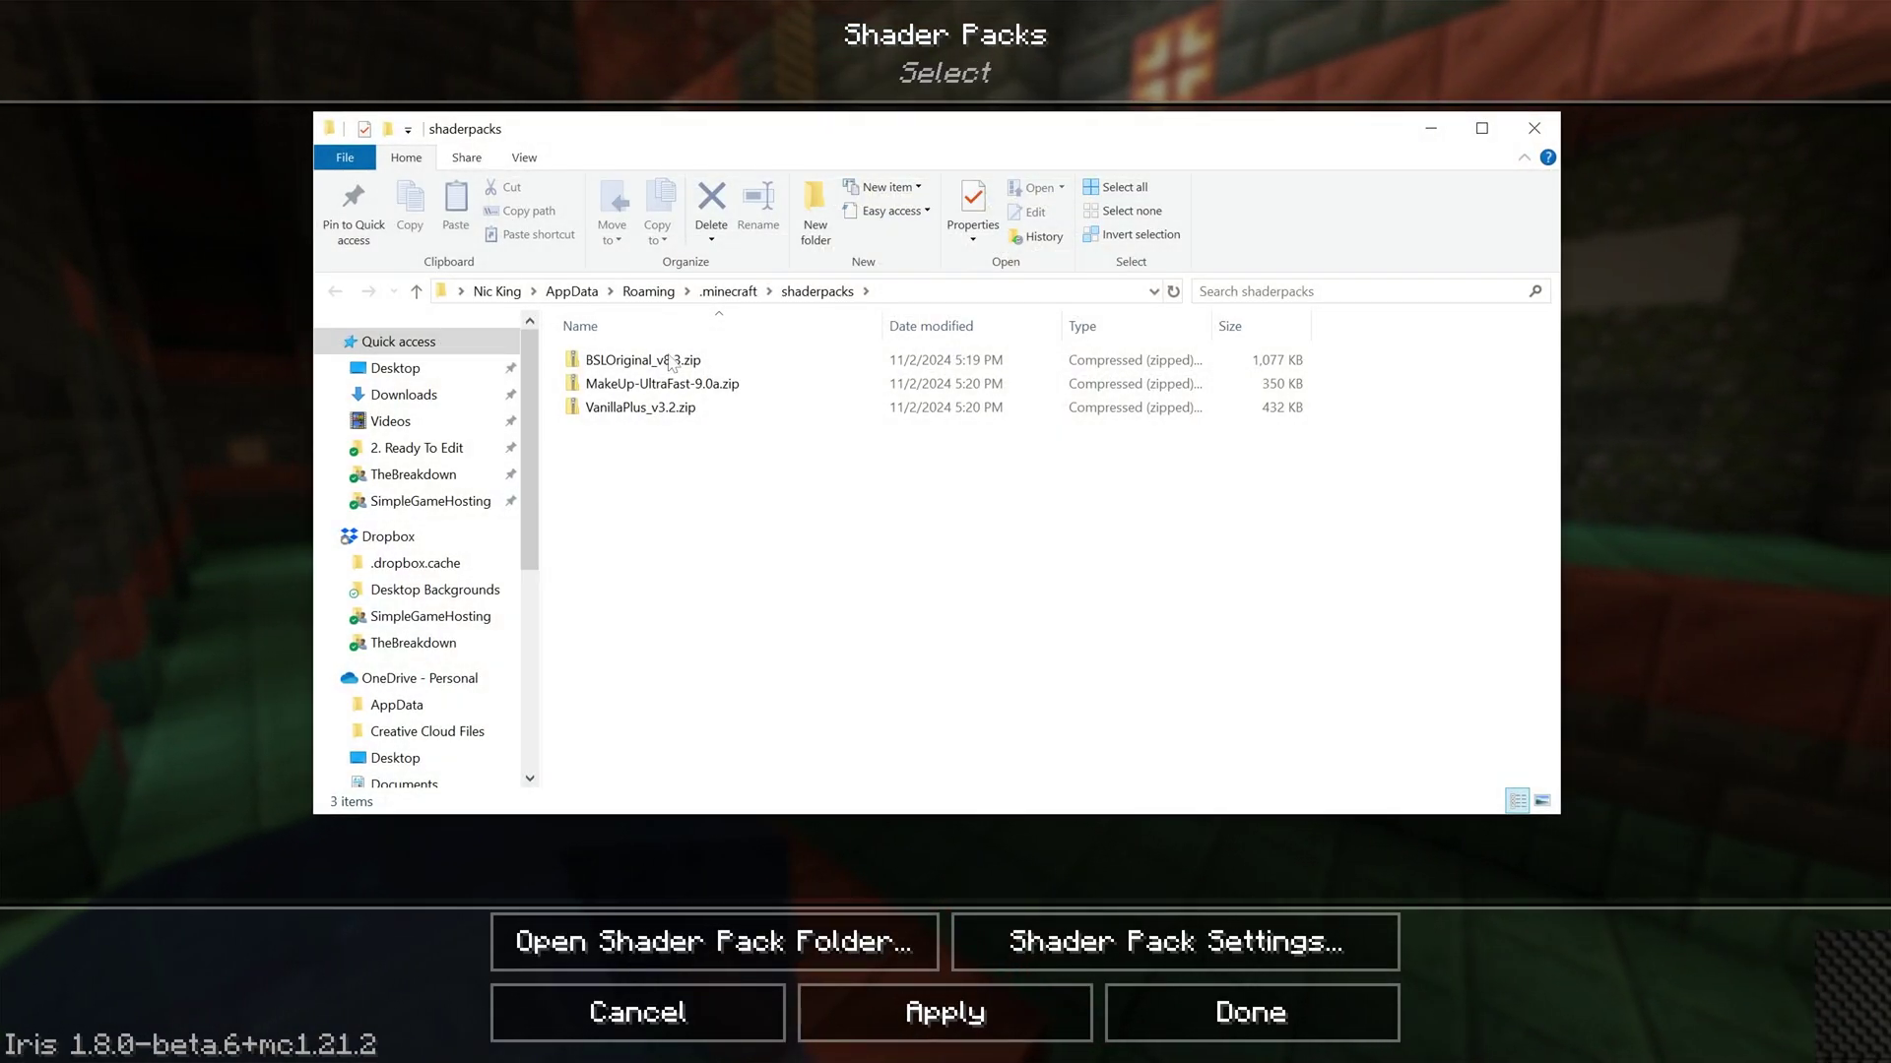
pyautogui.moveTo(829, 579); pyautogui.dragTo(670, 512)
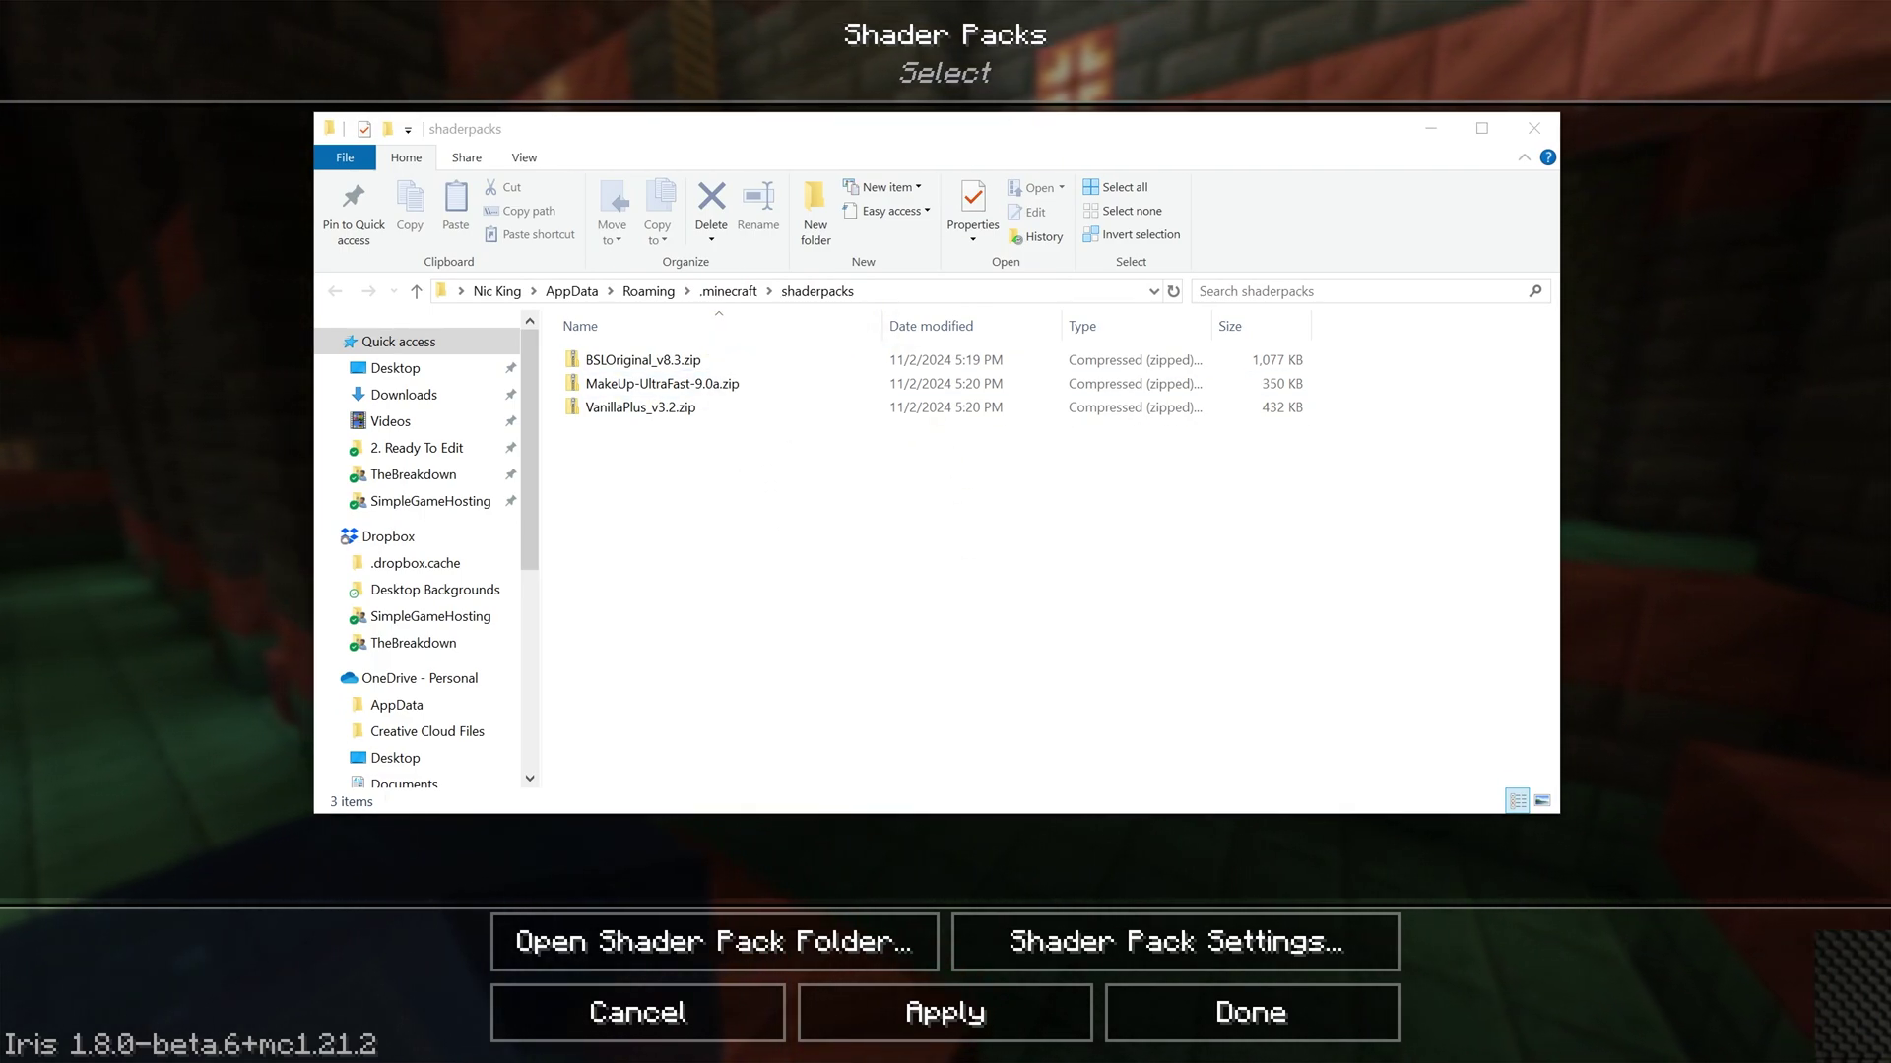
pyautogui.click(1542, 122)
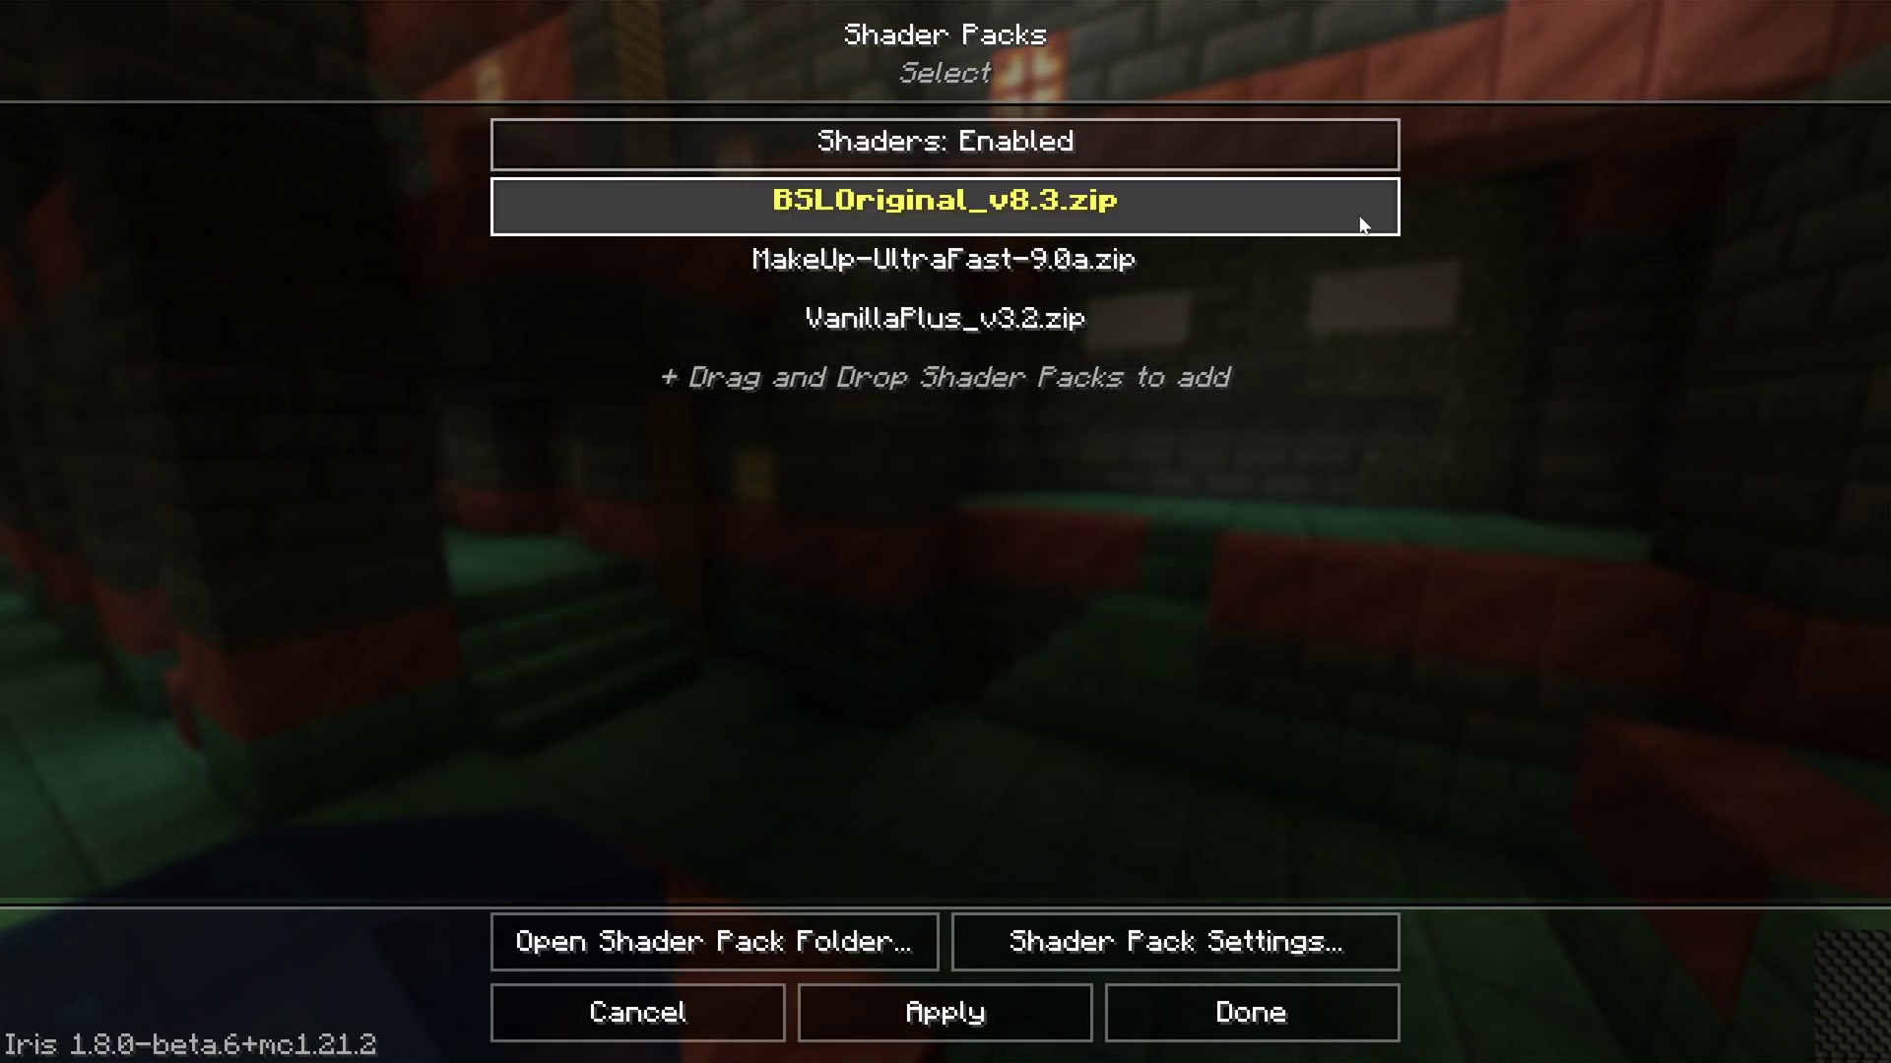
# Disable shaders and enable them again.
pyautogui.click(1013, 160)
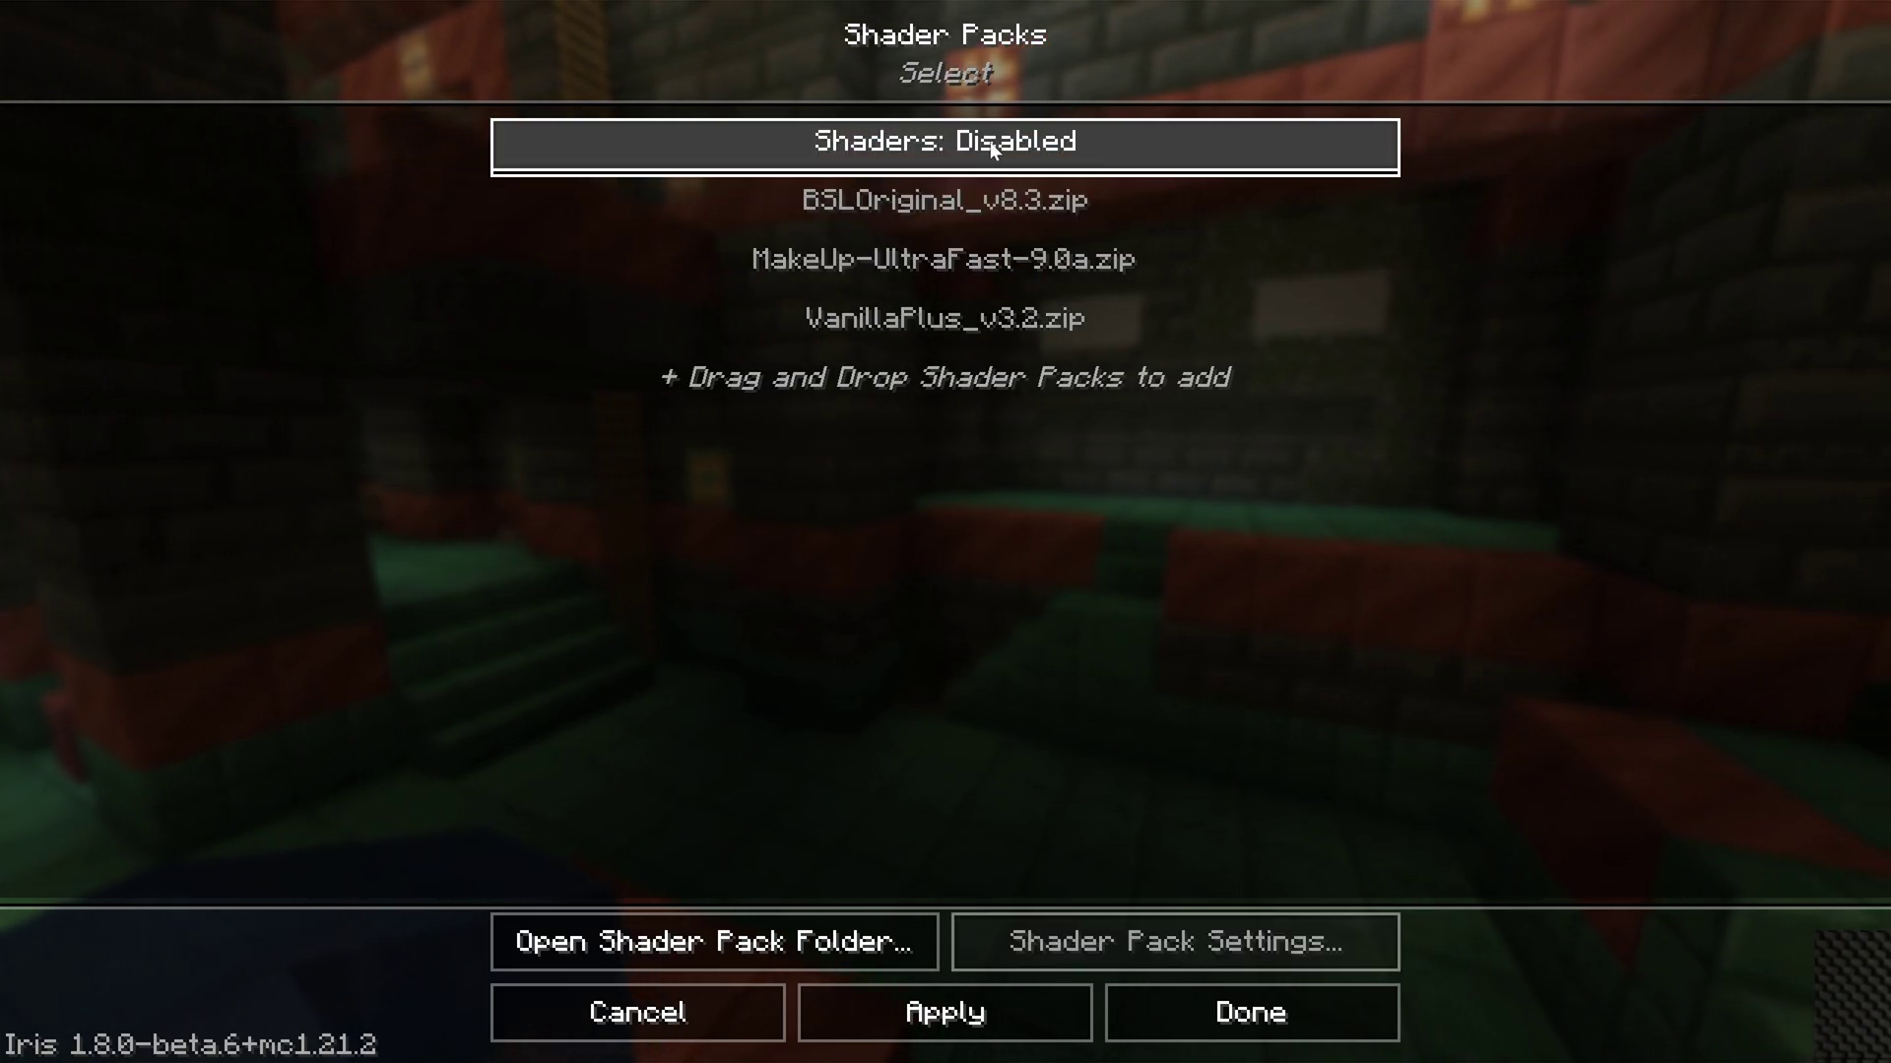
pyautogui.click(1014, 160)
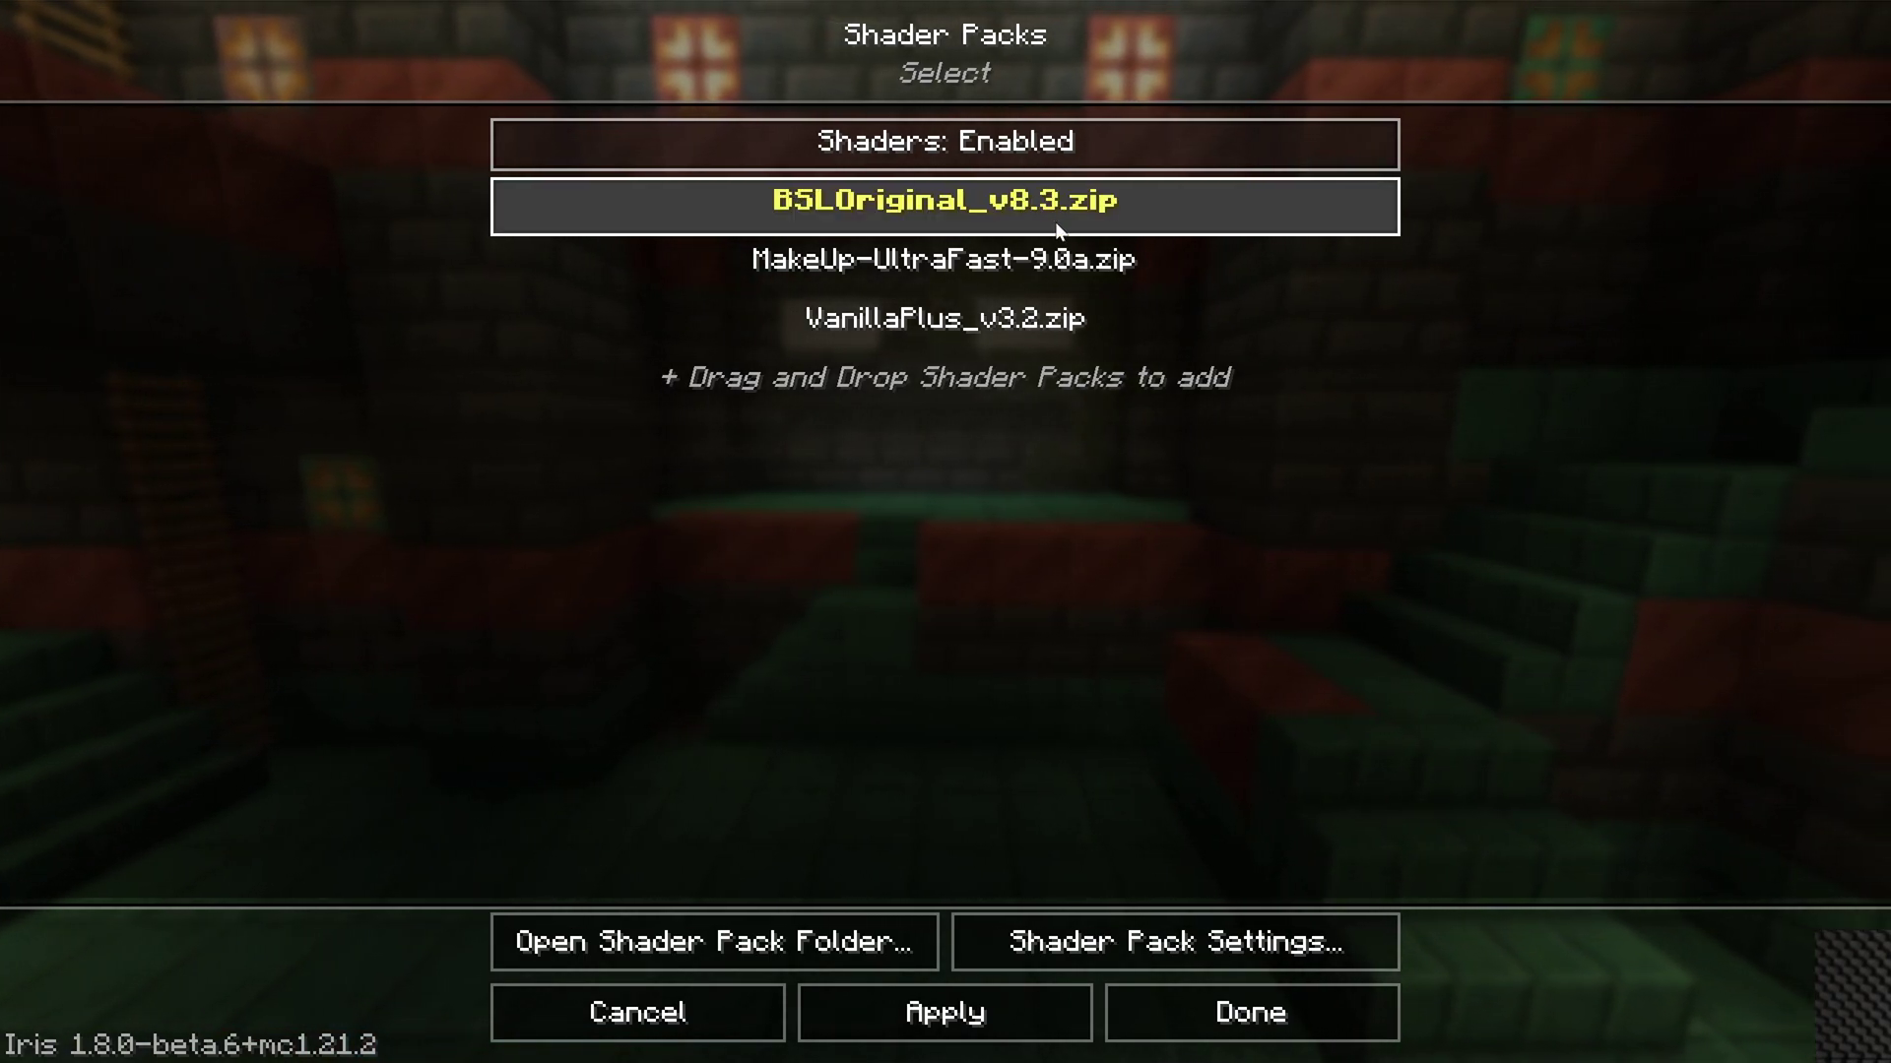
# Select the MakeUp-UltraFast-9.0a.zip shader pack and set its profile to High in the shader pack settings.
pyautogui.click(1028, 264)
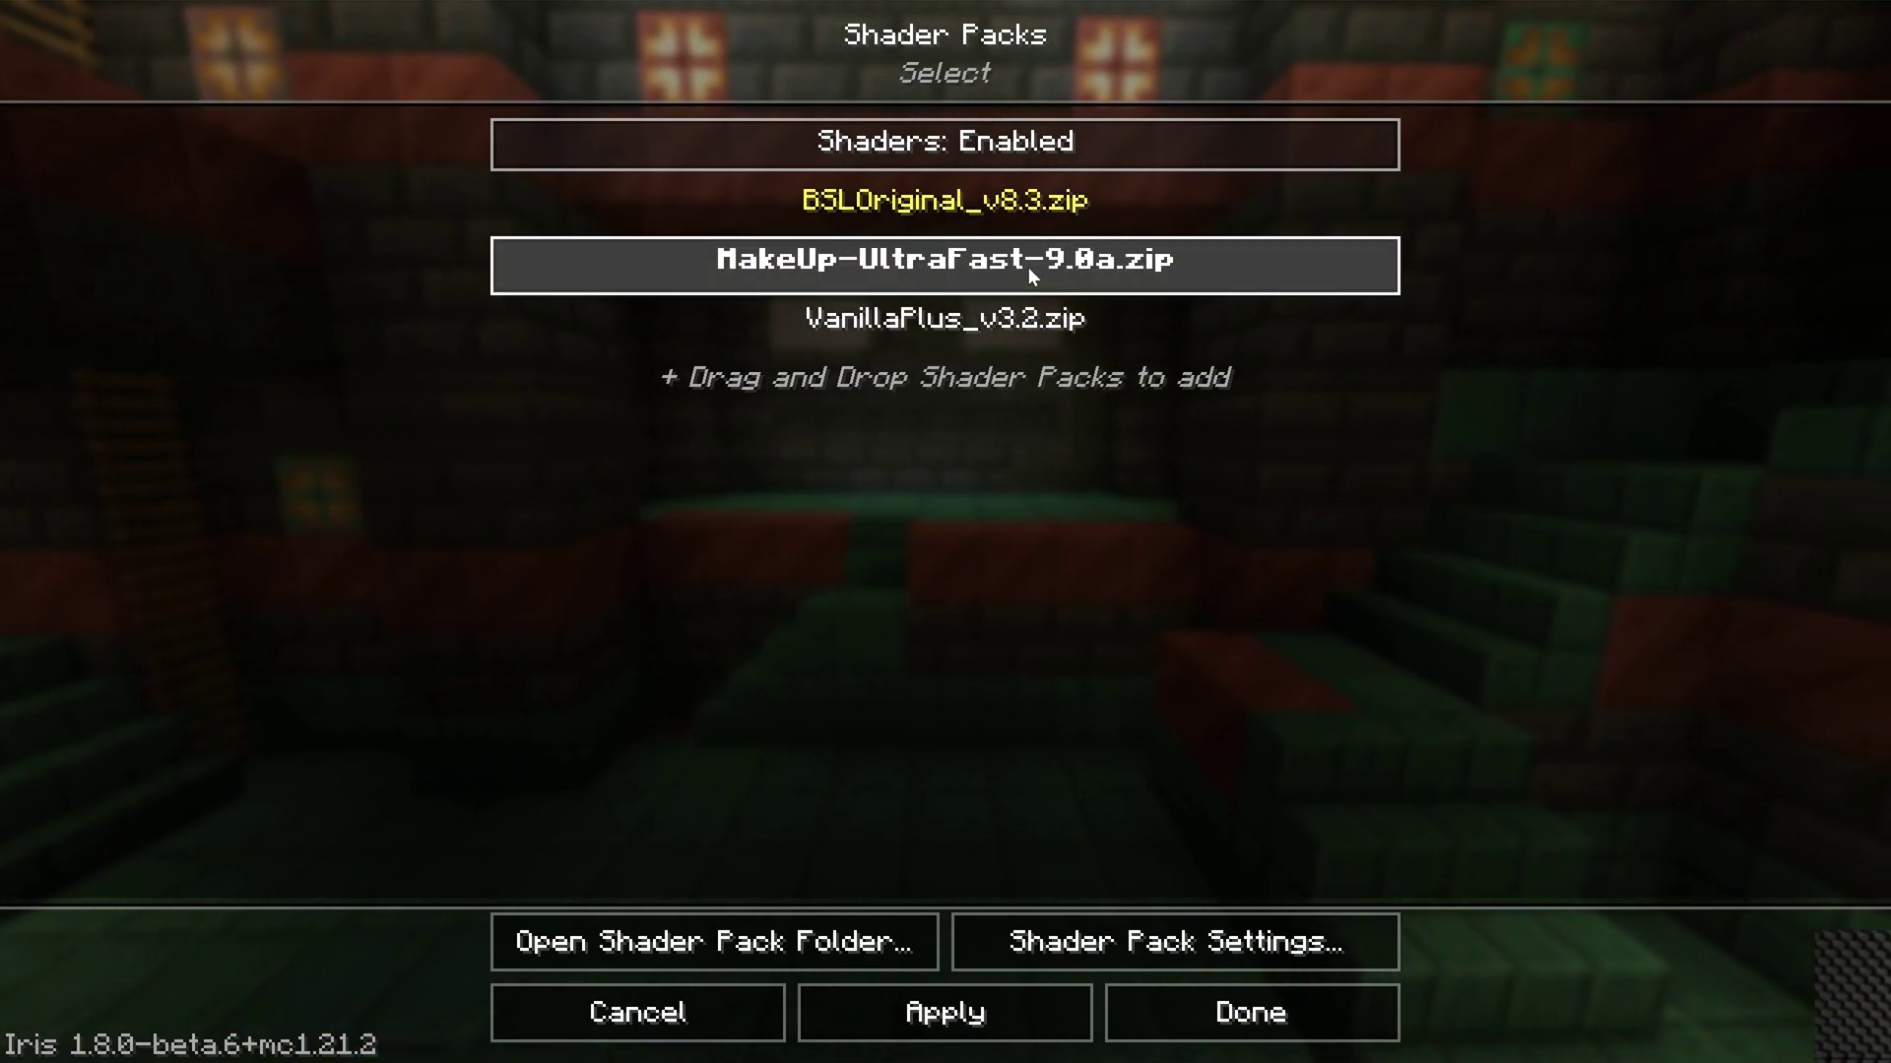
pyautogui.click(1172, 943)
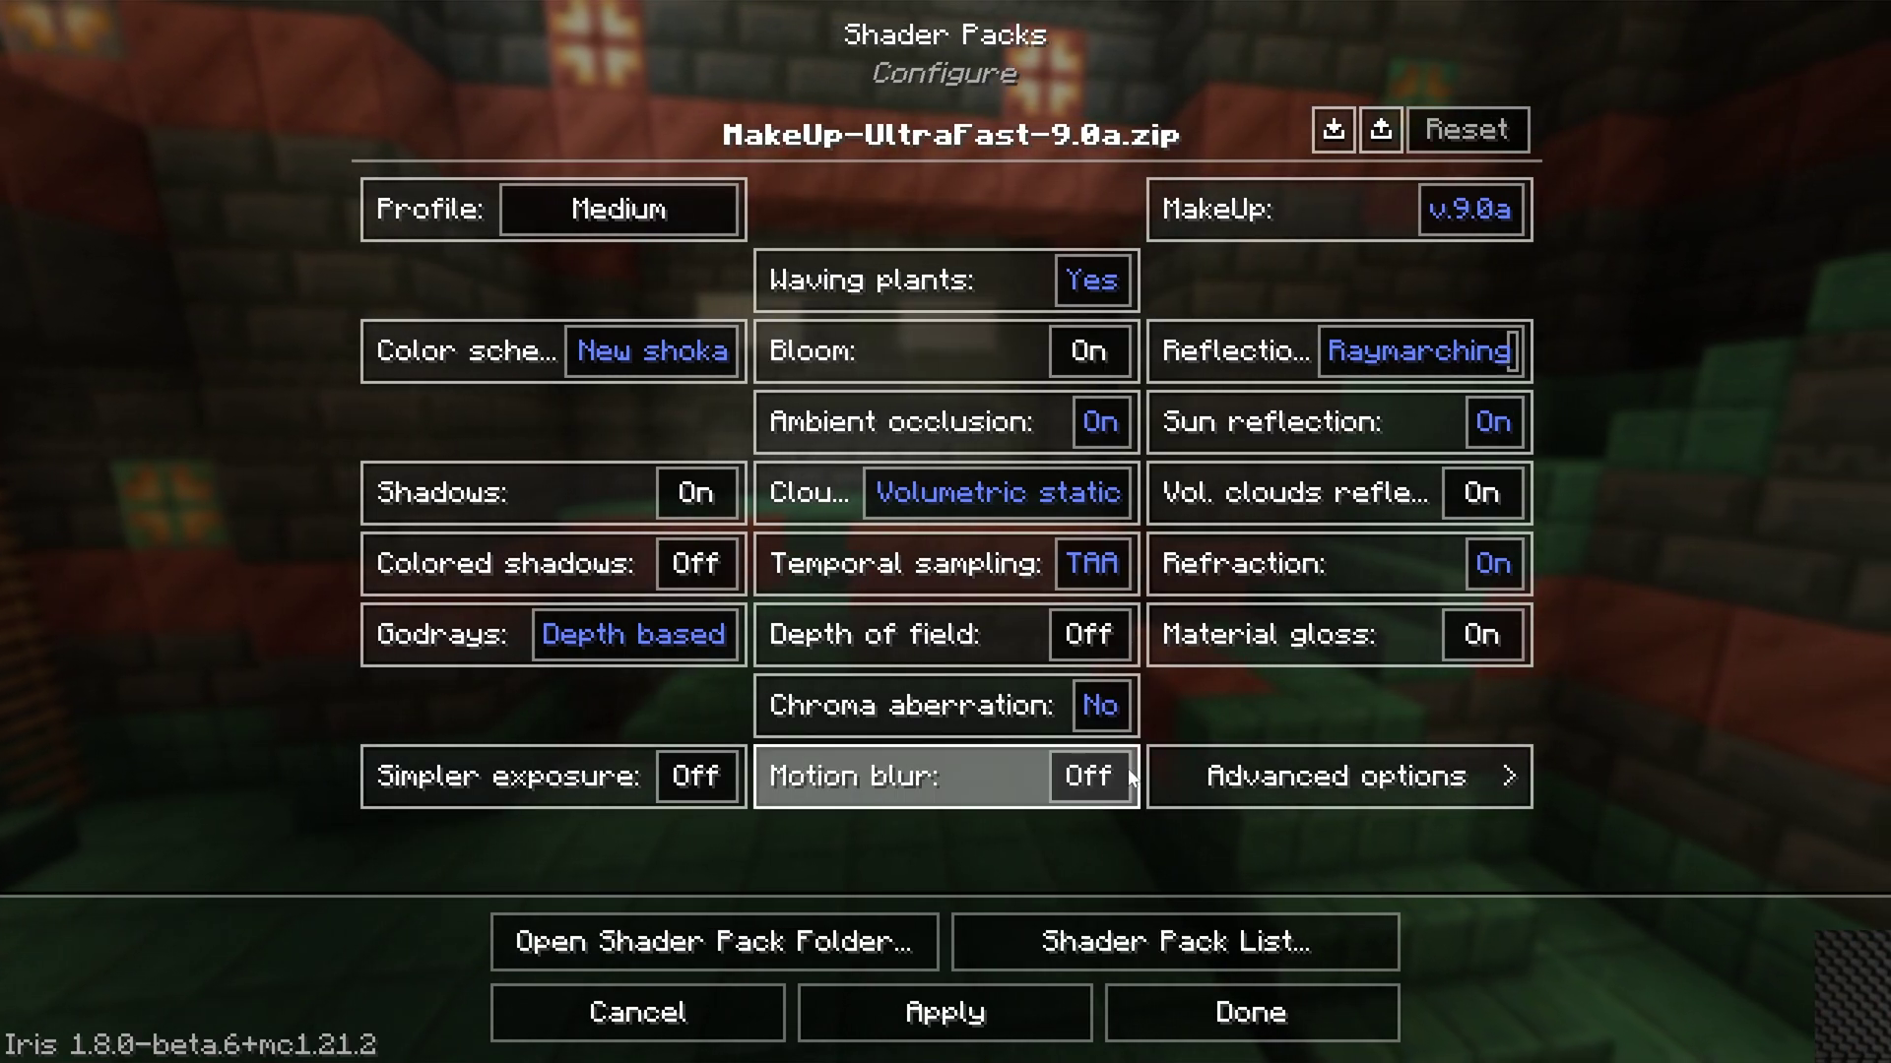
pyautogui.click(723, 207)
pyautogui.click(628, 210)
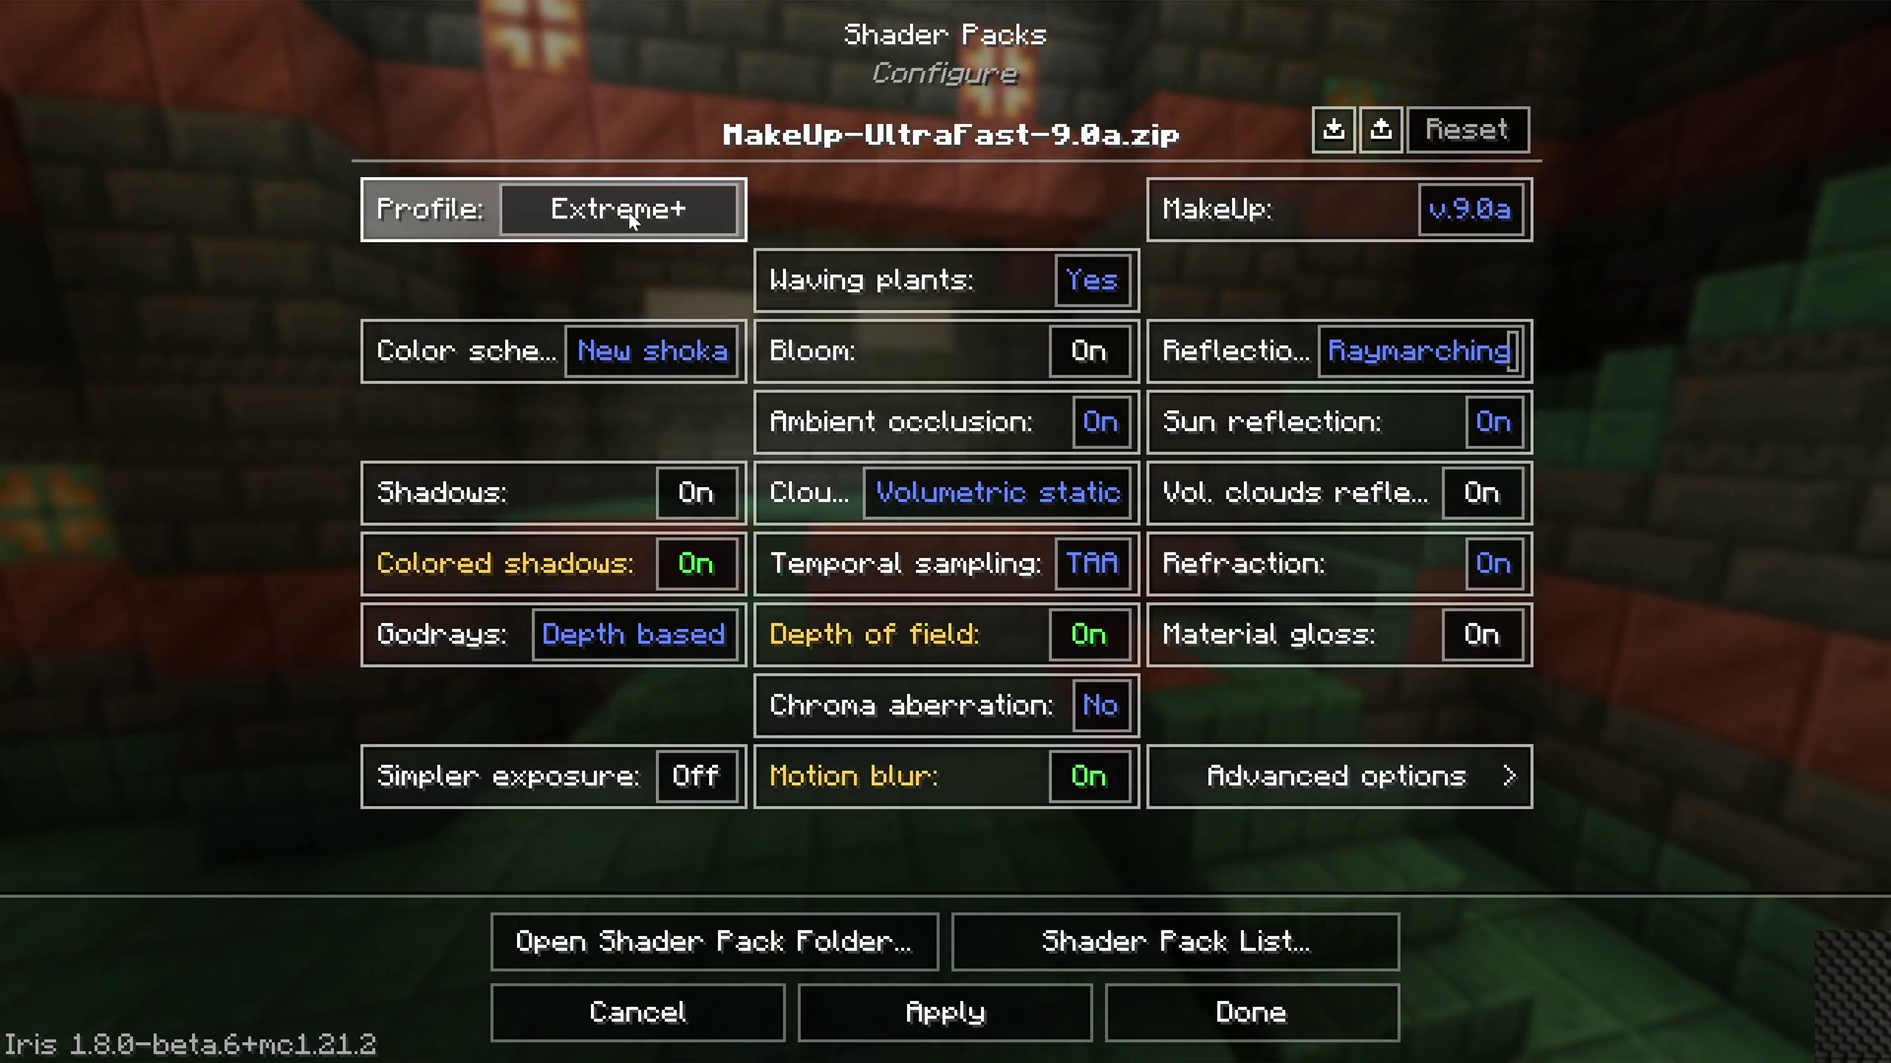
pyautogui.click(641, 215)
pyautogui.click(611, 214)
pyautogui.click(586, 219)
pyautogui.click(588, 218)
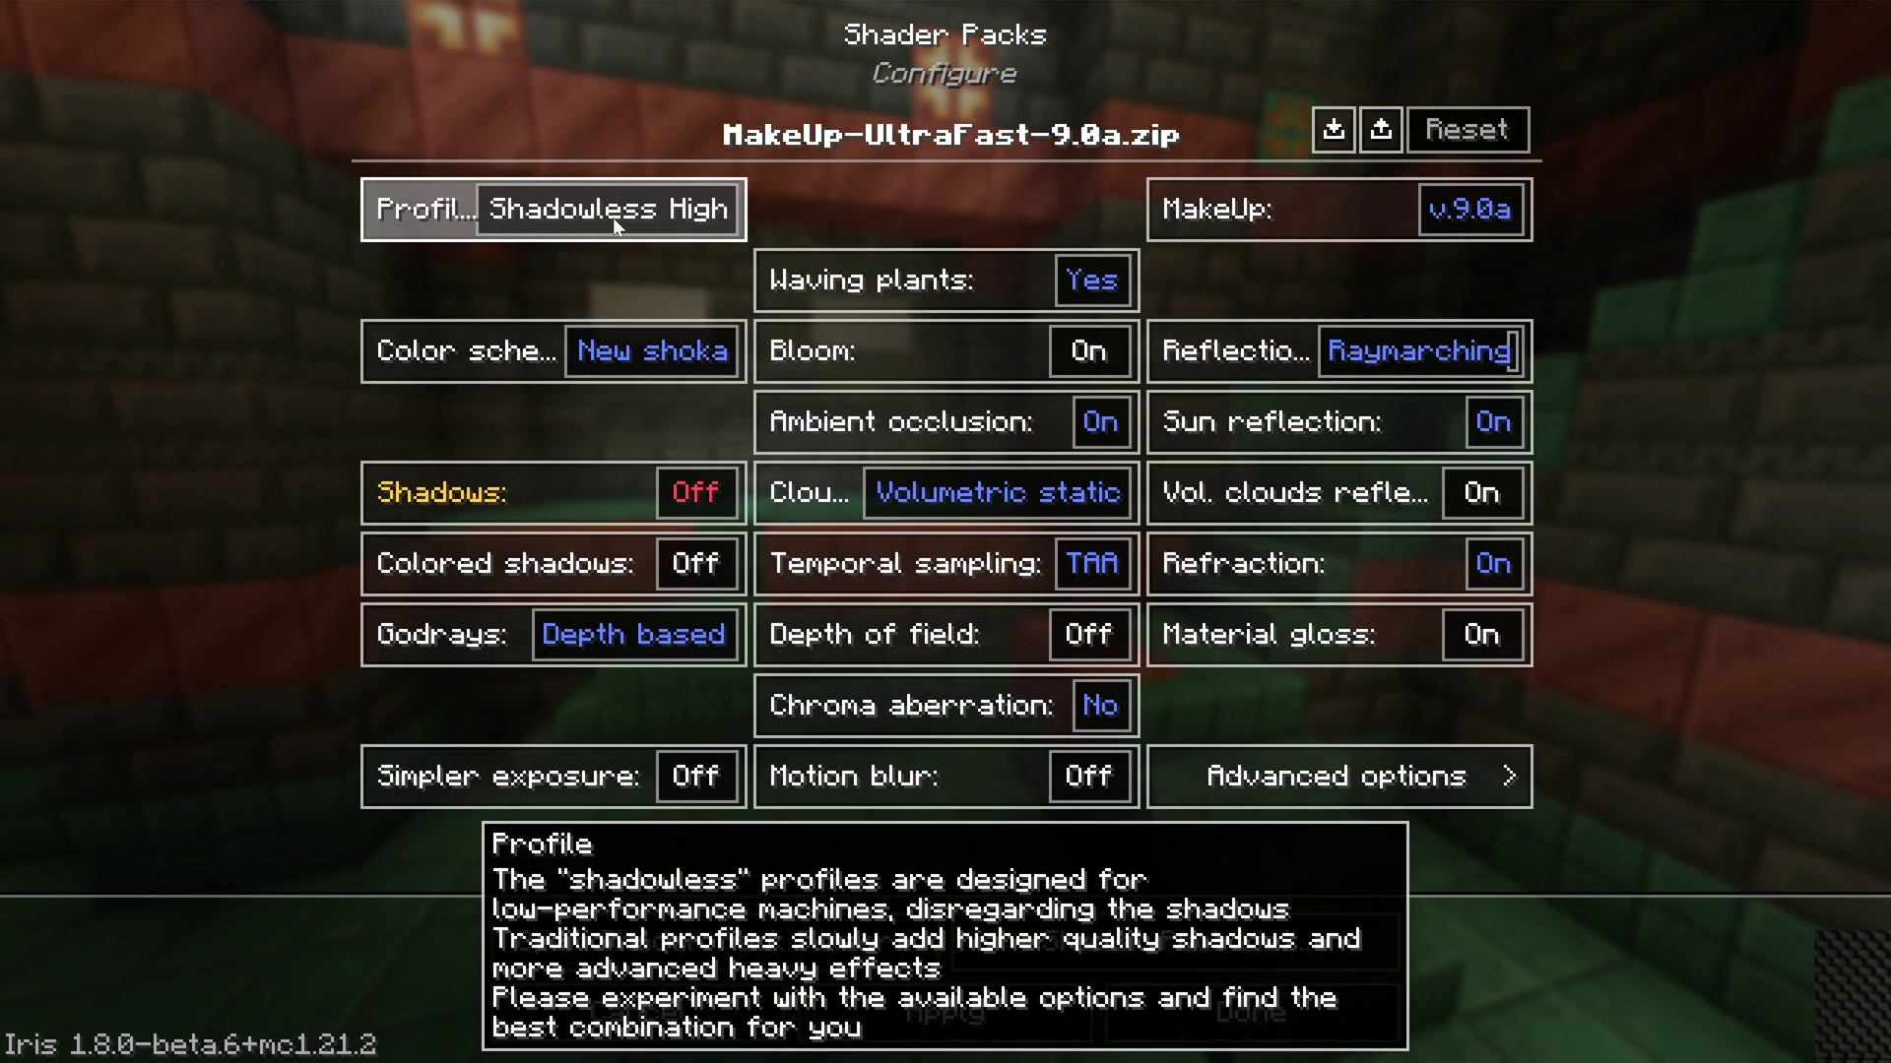
pyautogui.click(601, 221)
pyautogui.click(615, 225)
pyautogui.click(616, 224)
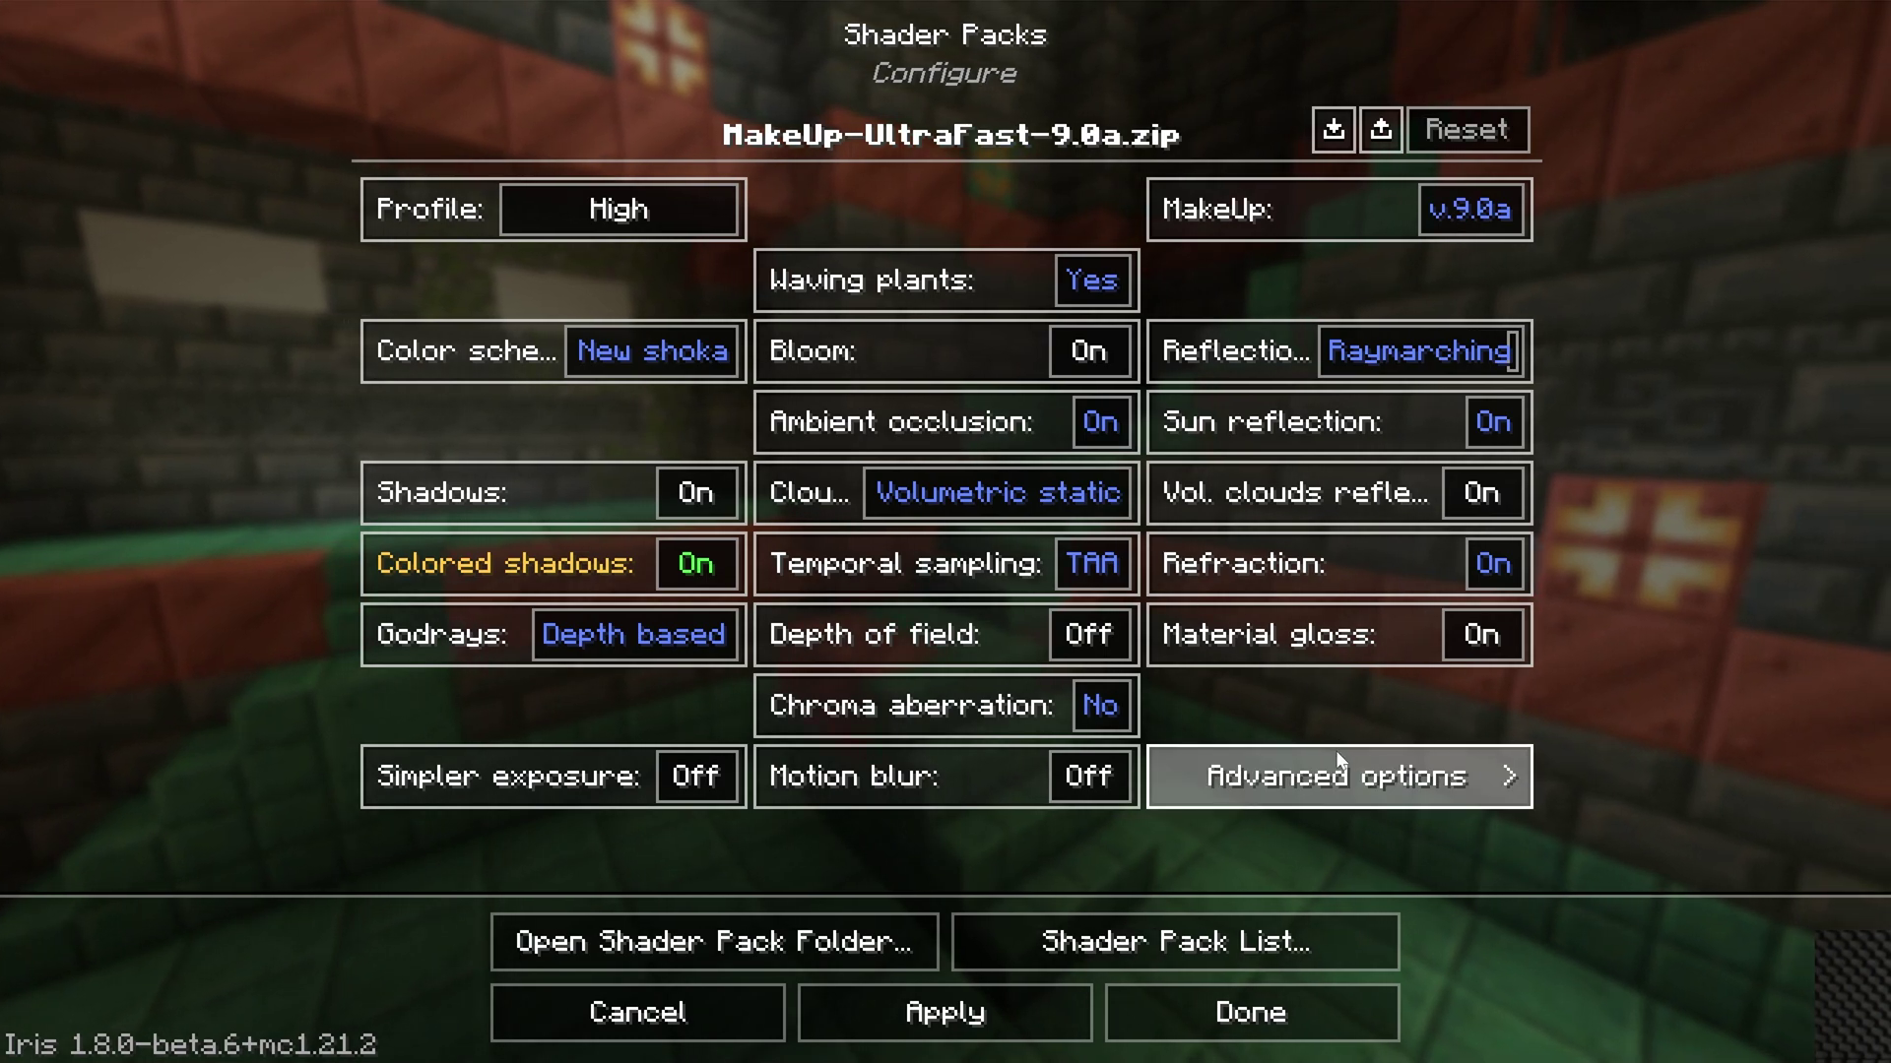
# View the pack's Light settings within the advanced options, accept the shader configuration and return to the title screen.
pyautogui.click(1280, 778)
pyautogui.click(658, 473)
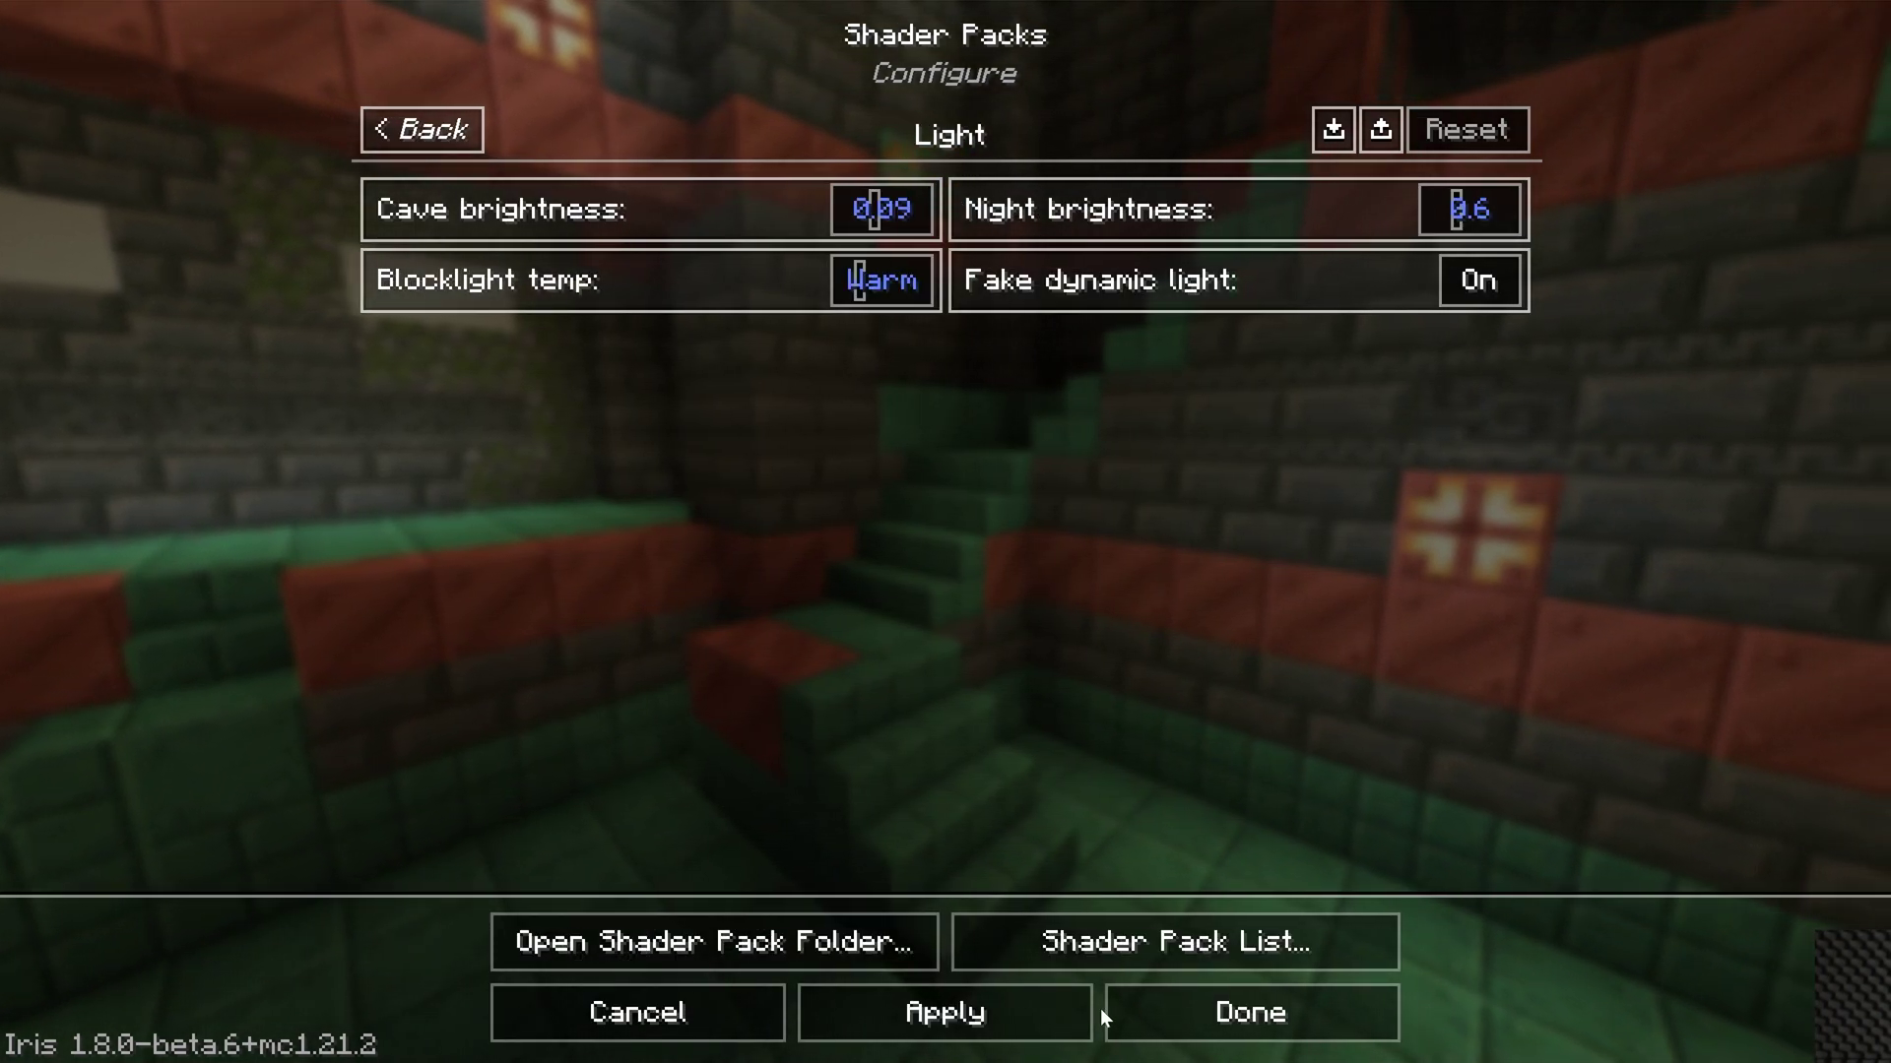
pyautogui.click(1213, 1028)
pyautogui.click(1751, 1014)
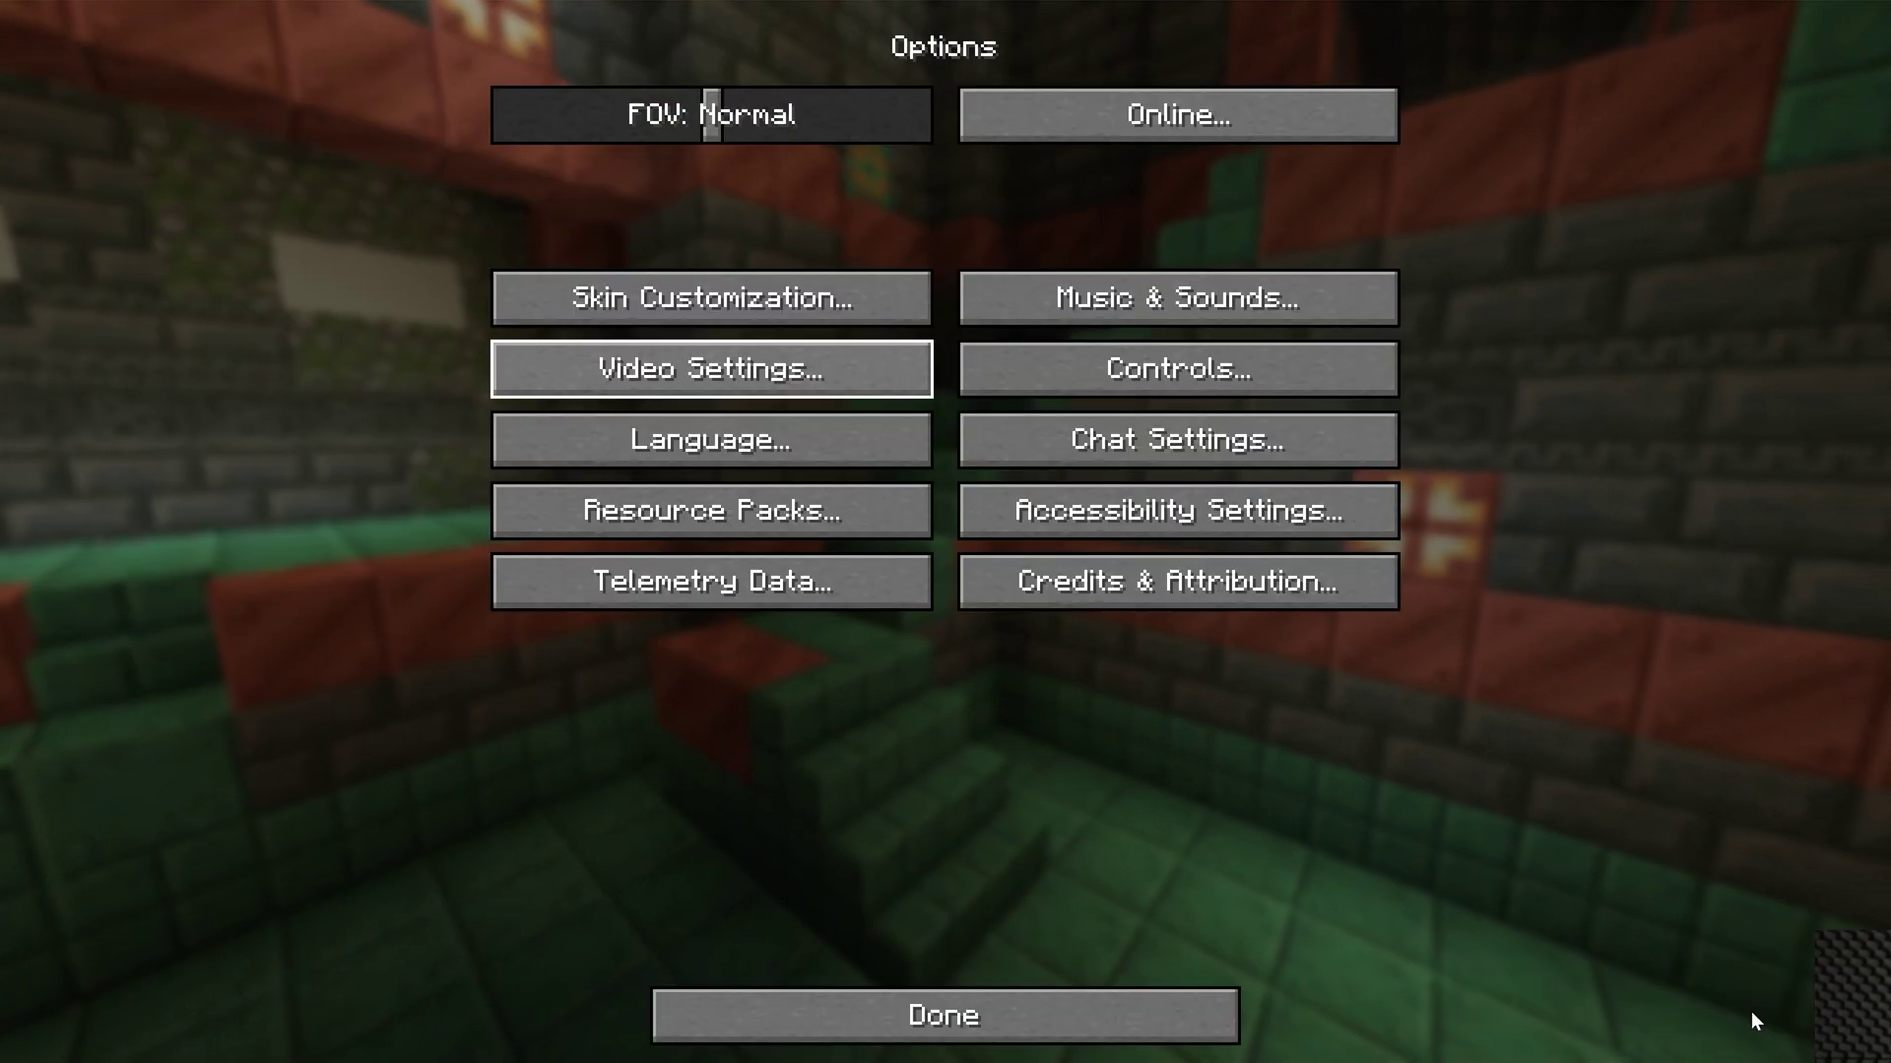
pyautogui.click(1170, 997)
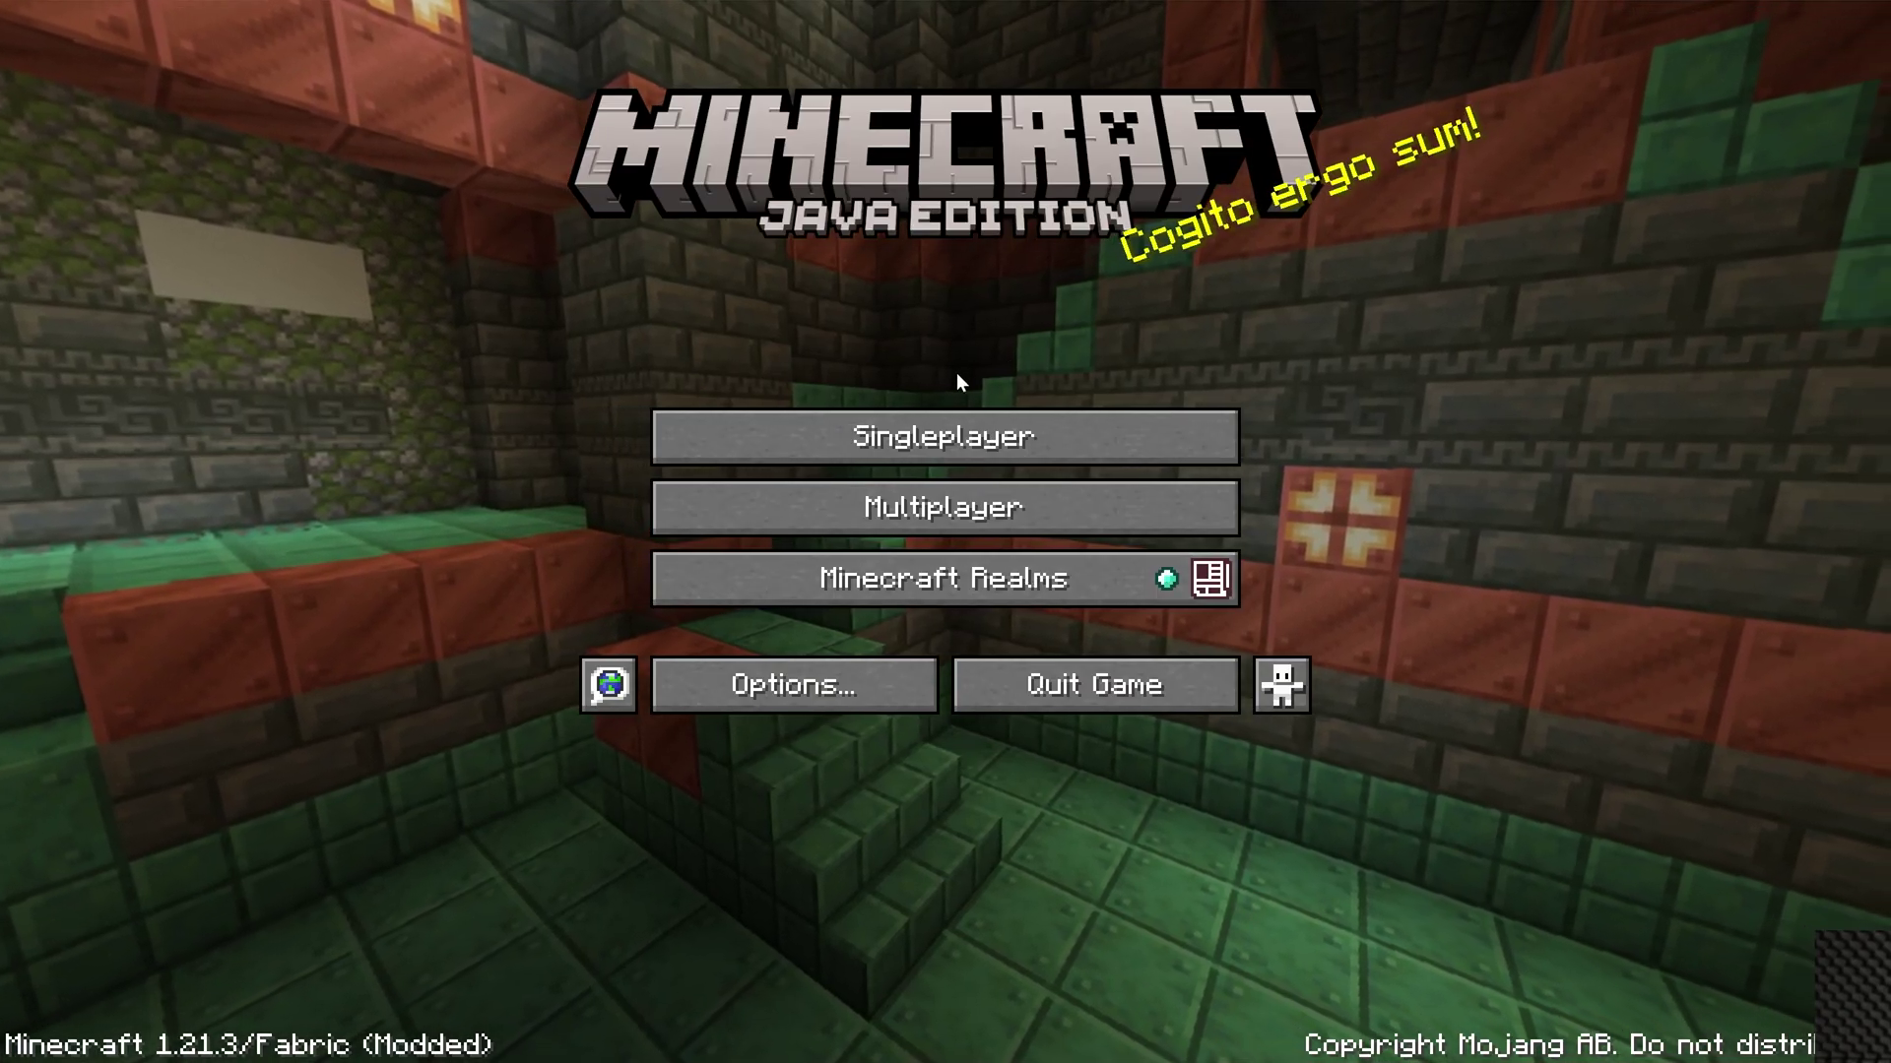
# Join the SimpleGameHosting.com multiplayer server, accepting the third-party online play caution.
pyautogui.click(963, 492)
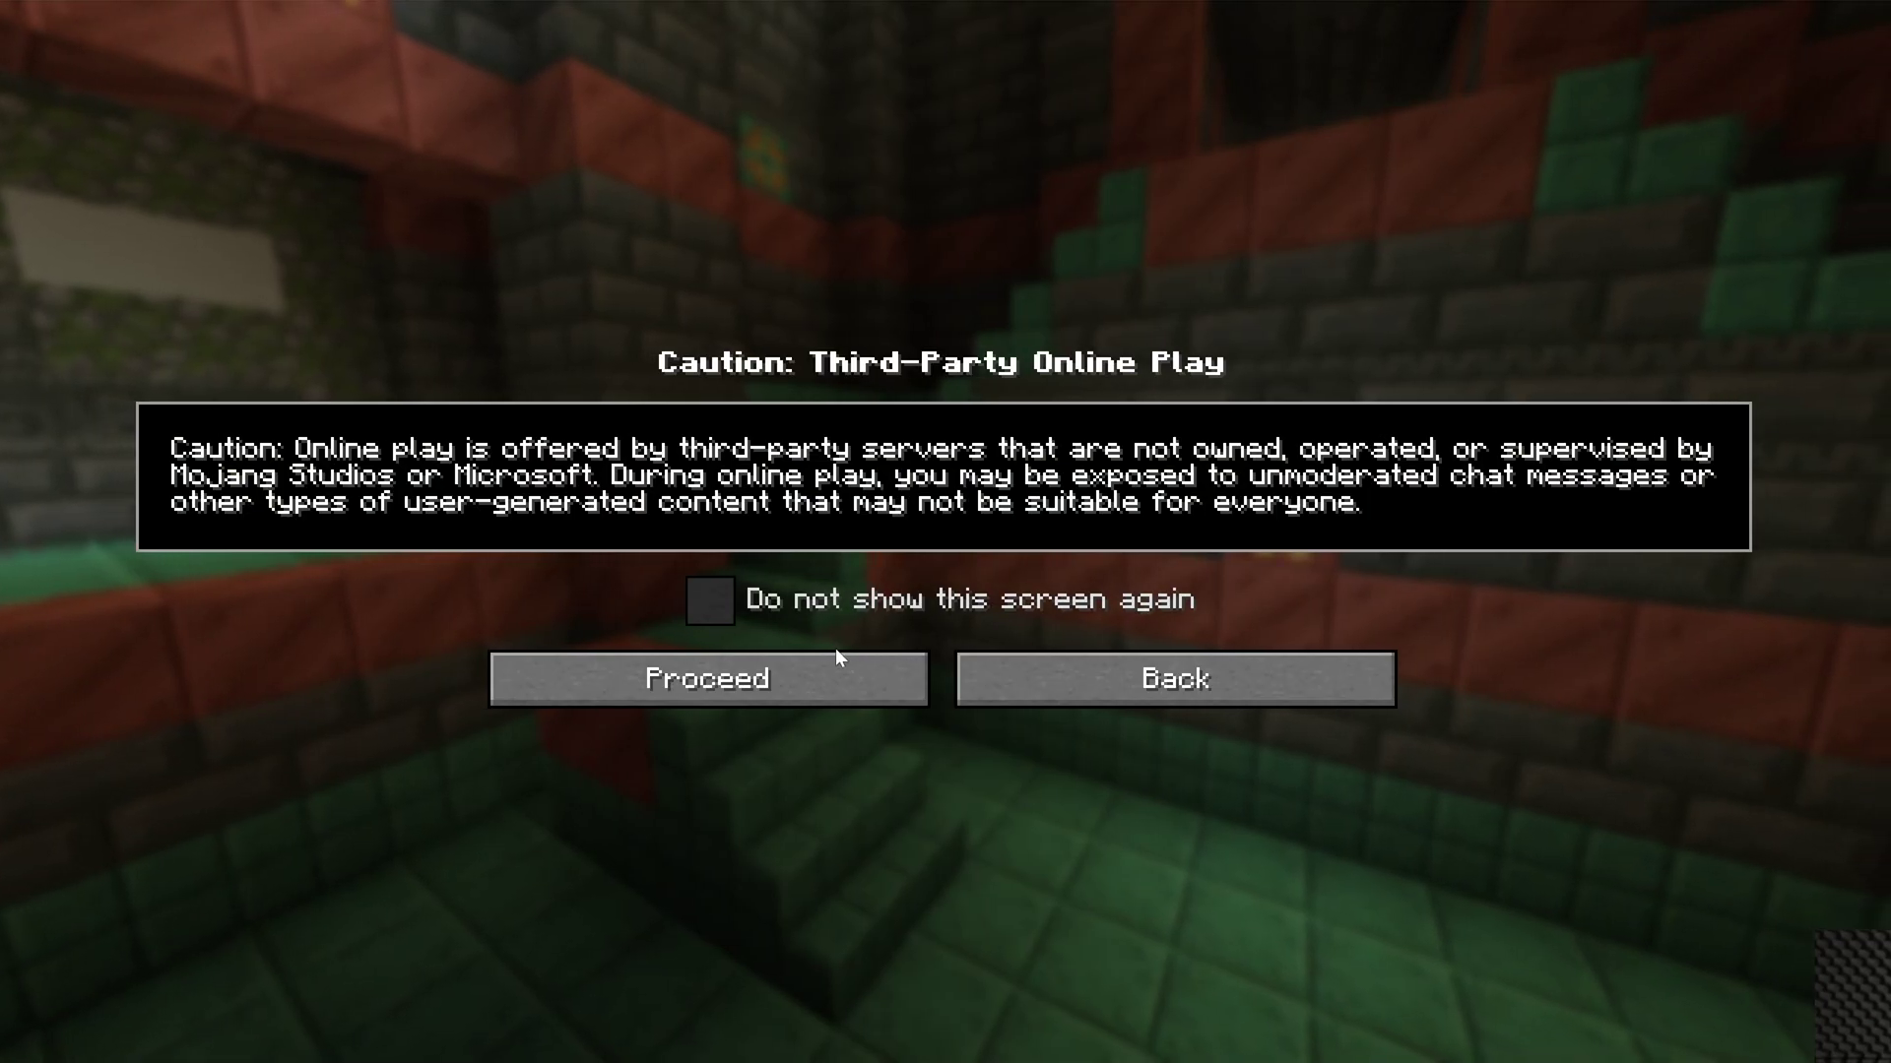
pyautogui.click(848, 678)
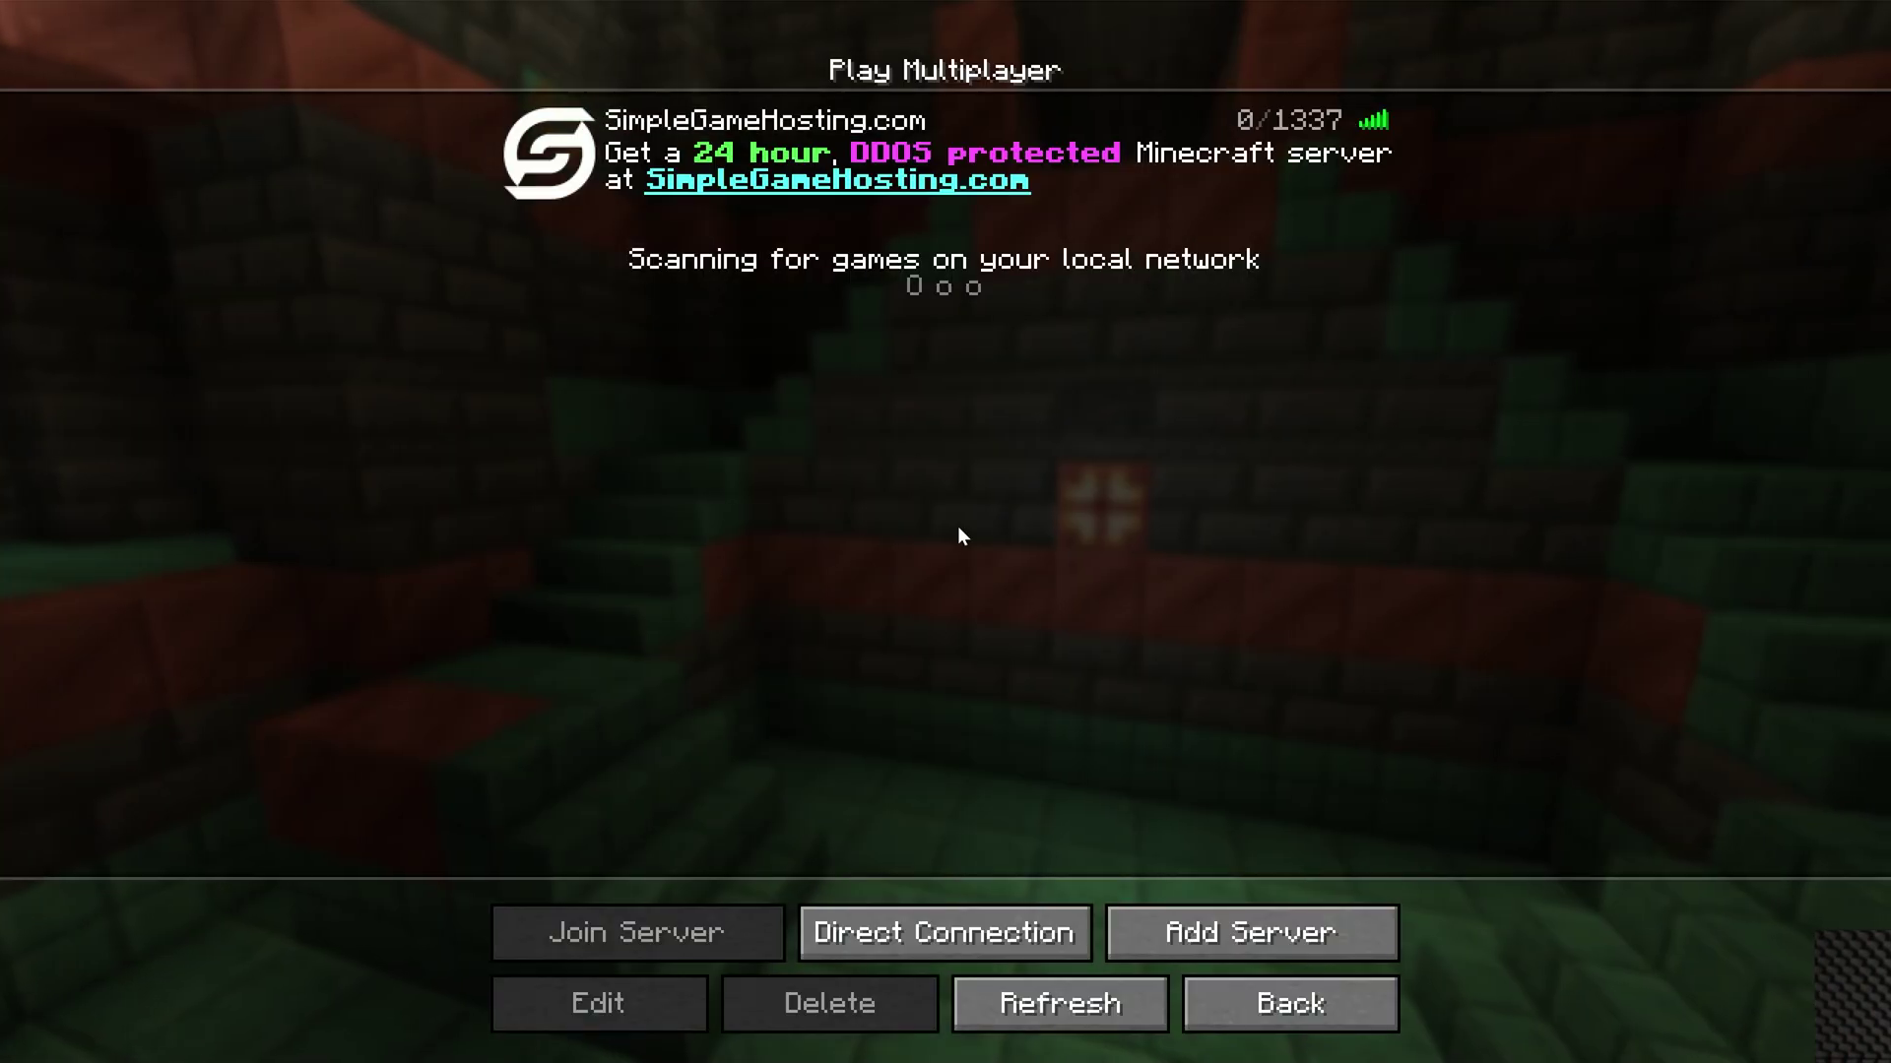
pyautogui.doubleClick(793, 185)
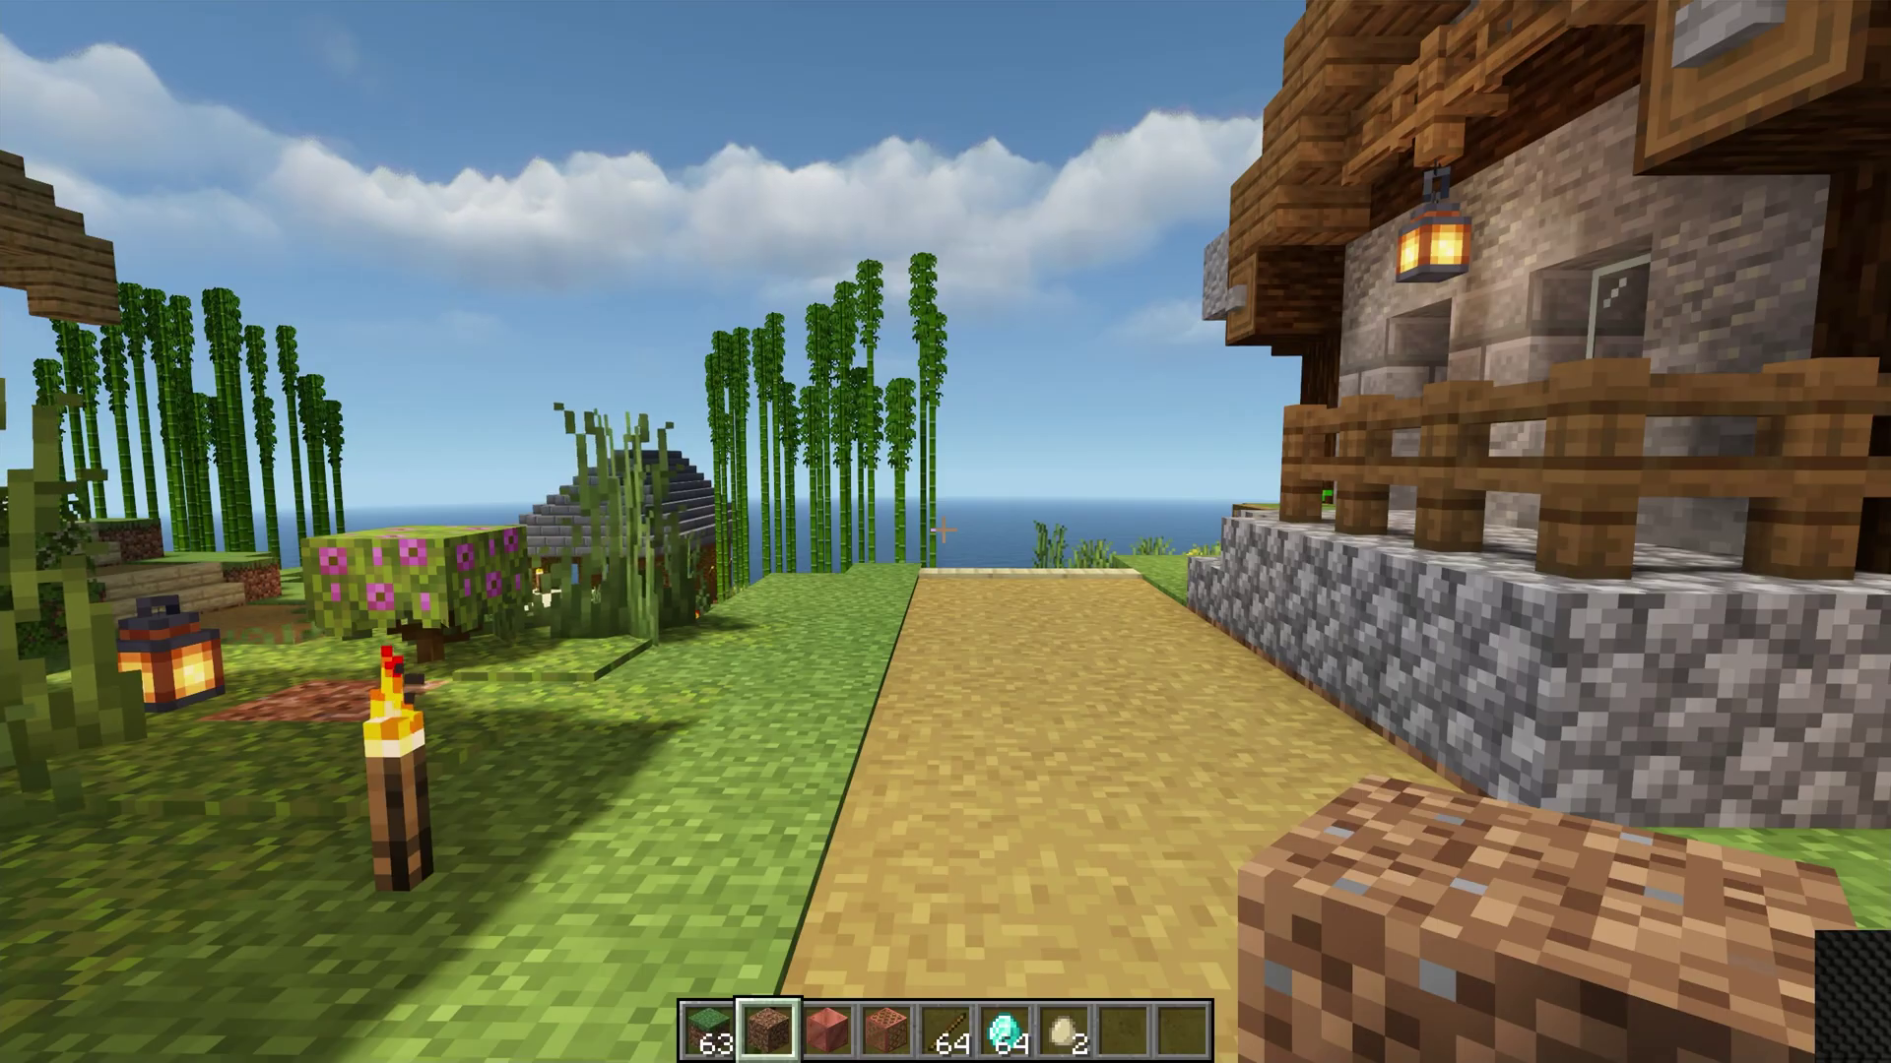
# Walk through the village to examine how the MakeUp Ultra Fast shaders render buildings, sky and shadows.
pyautogui.moveTo(942, 532)
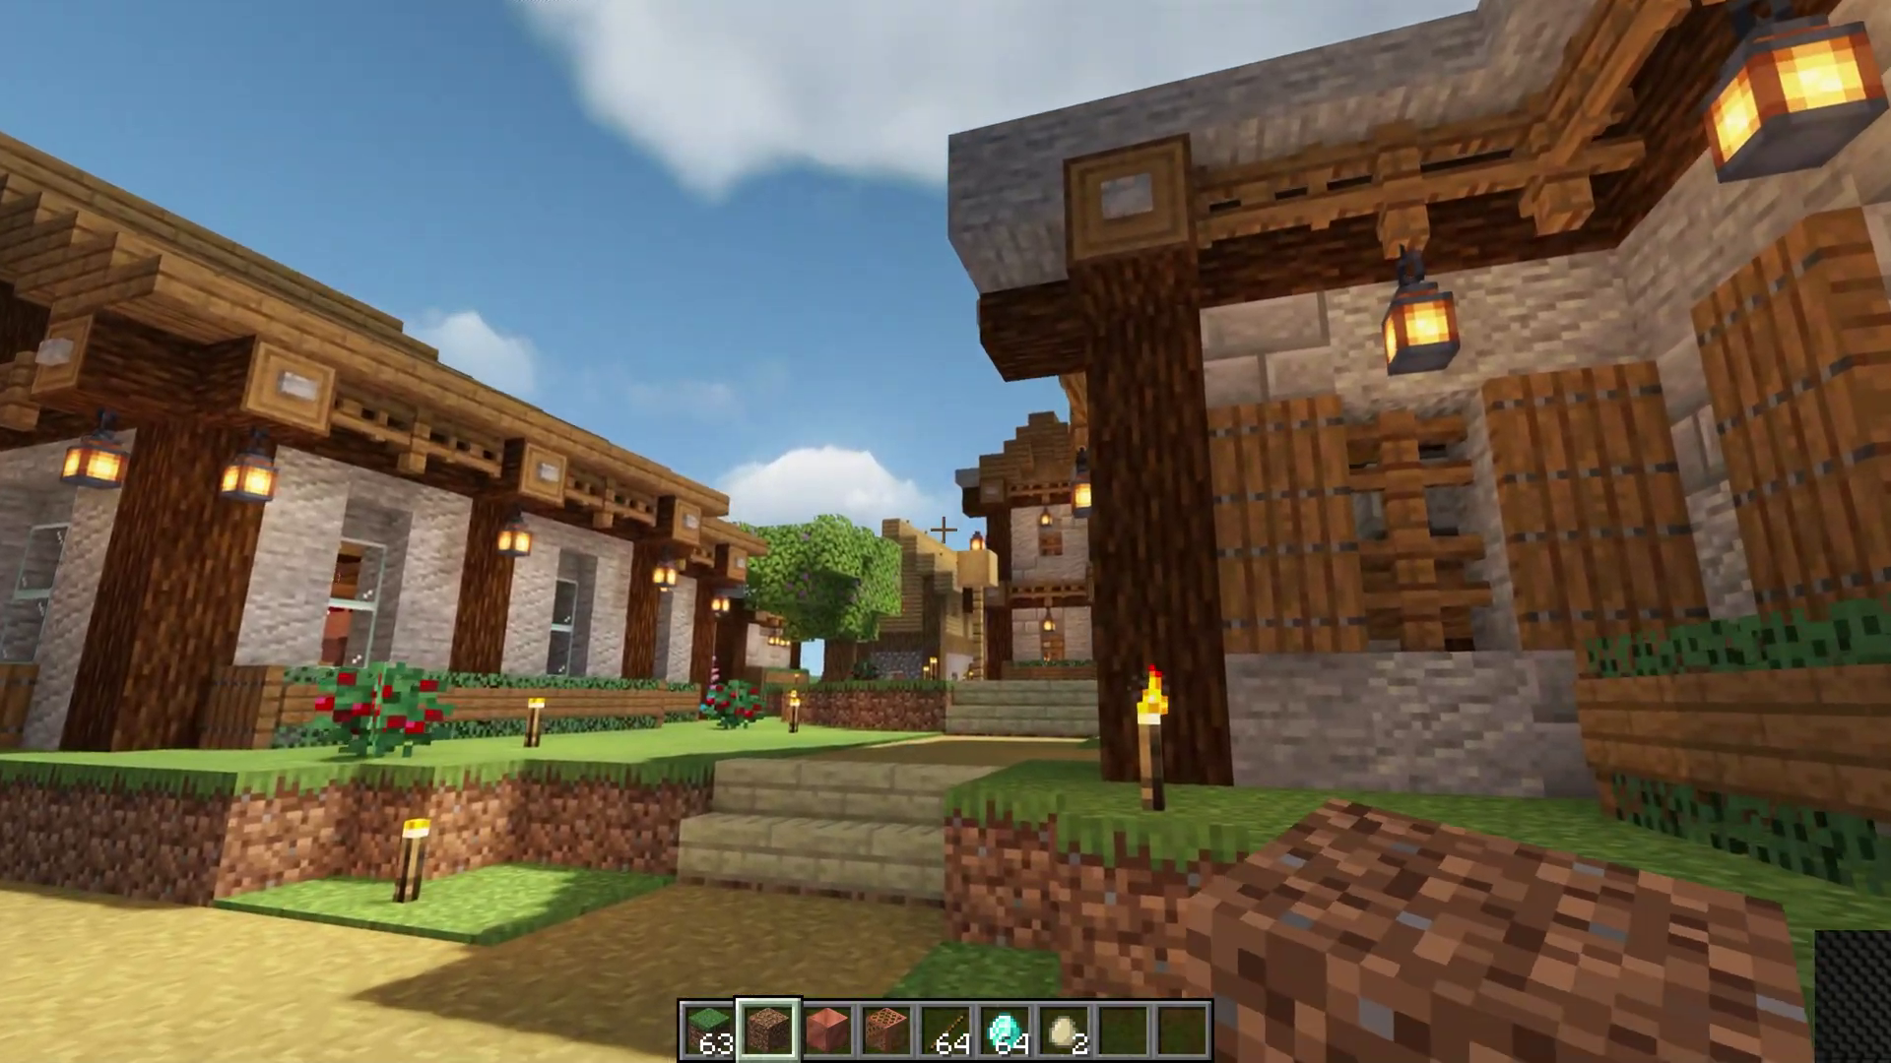
pyautogui.press('w')
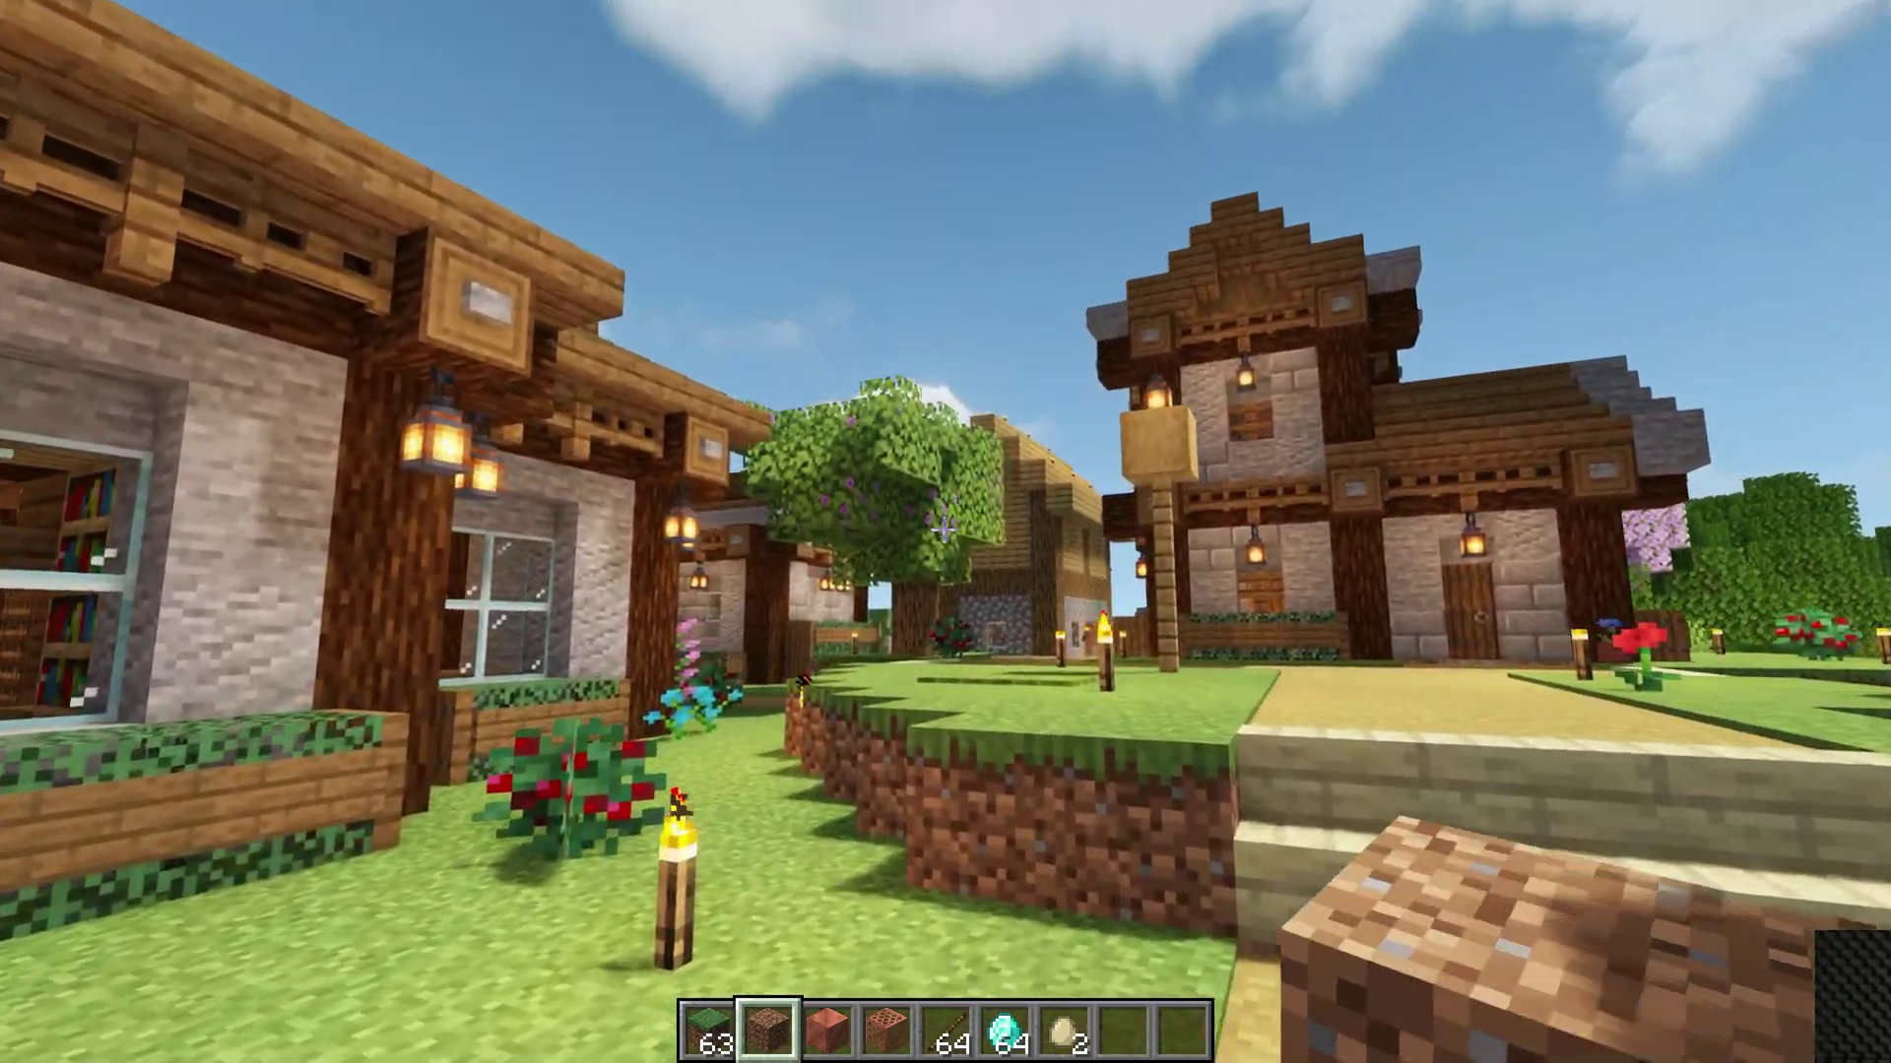
pyautogui.press('w')
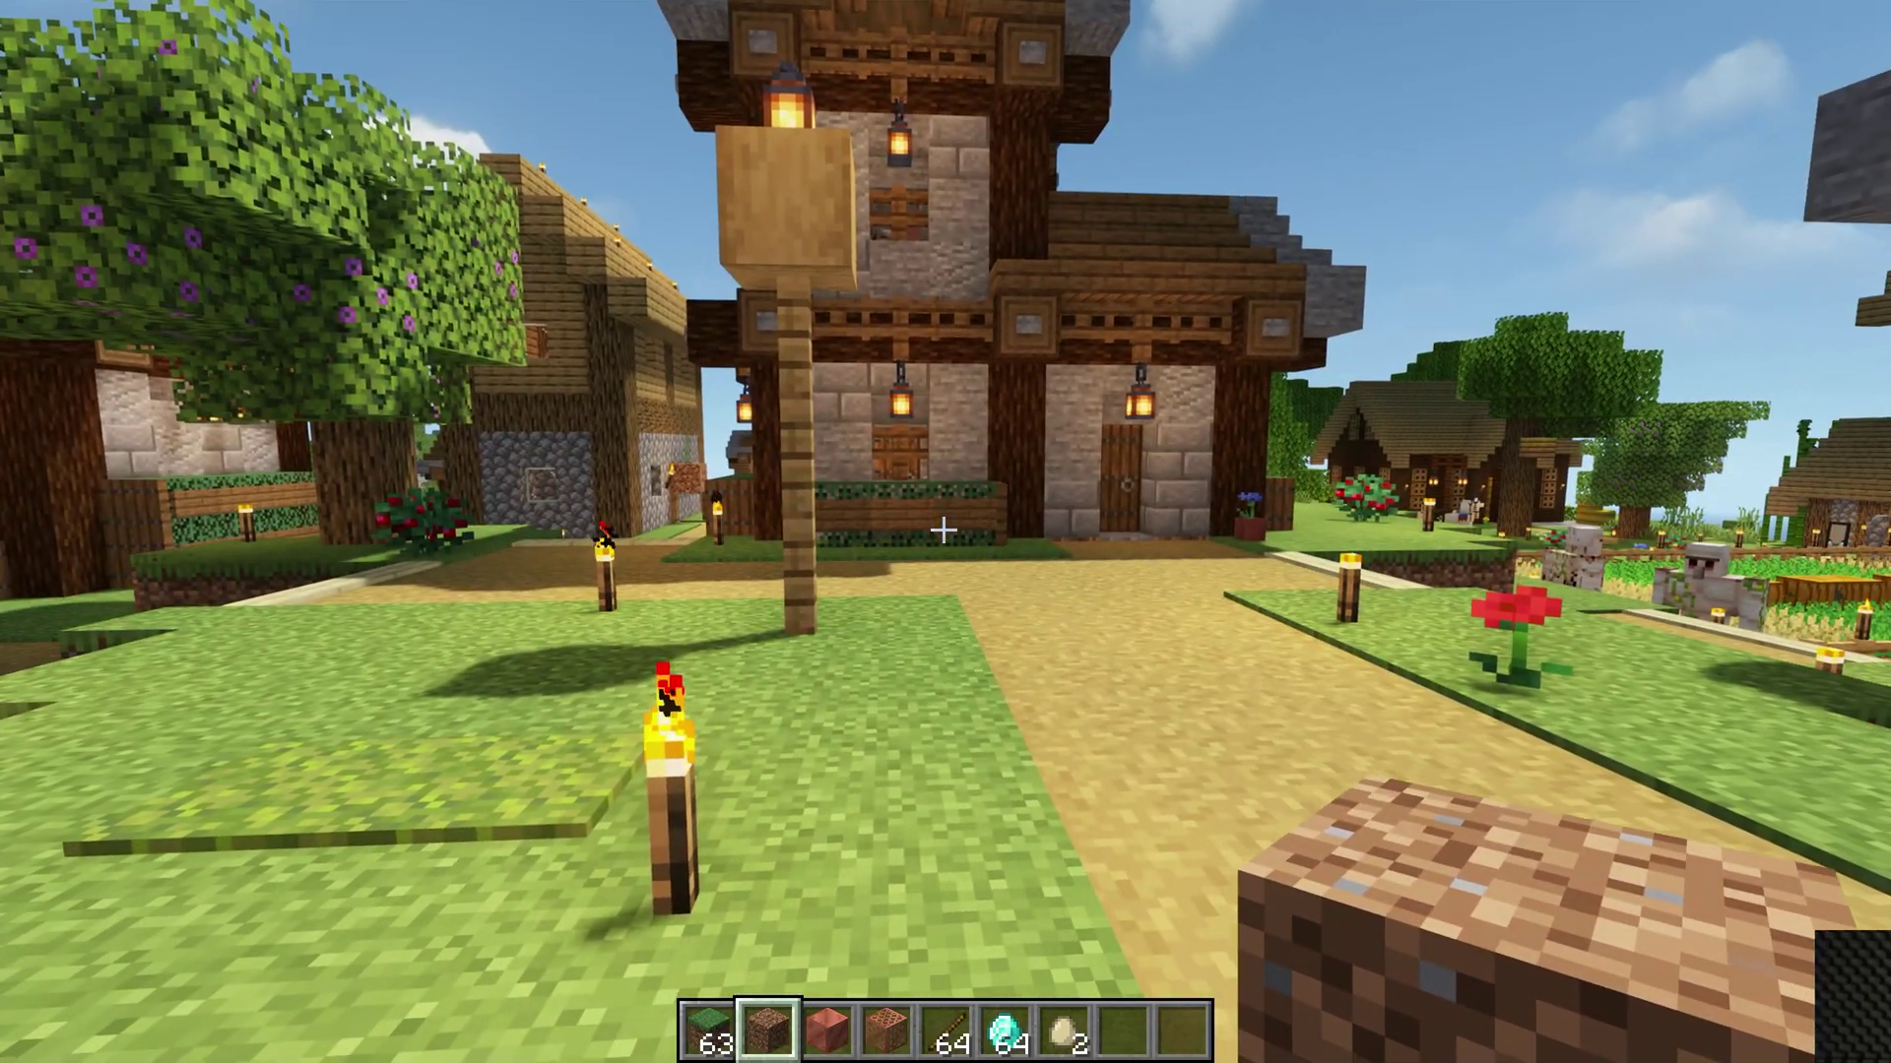
# Switch the active shader pack to BSLOriginal_v8.3.zip in the video settings and return to the game.
pyautogui.press('Escape')
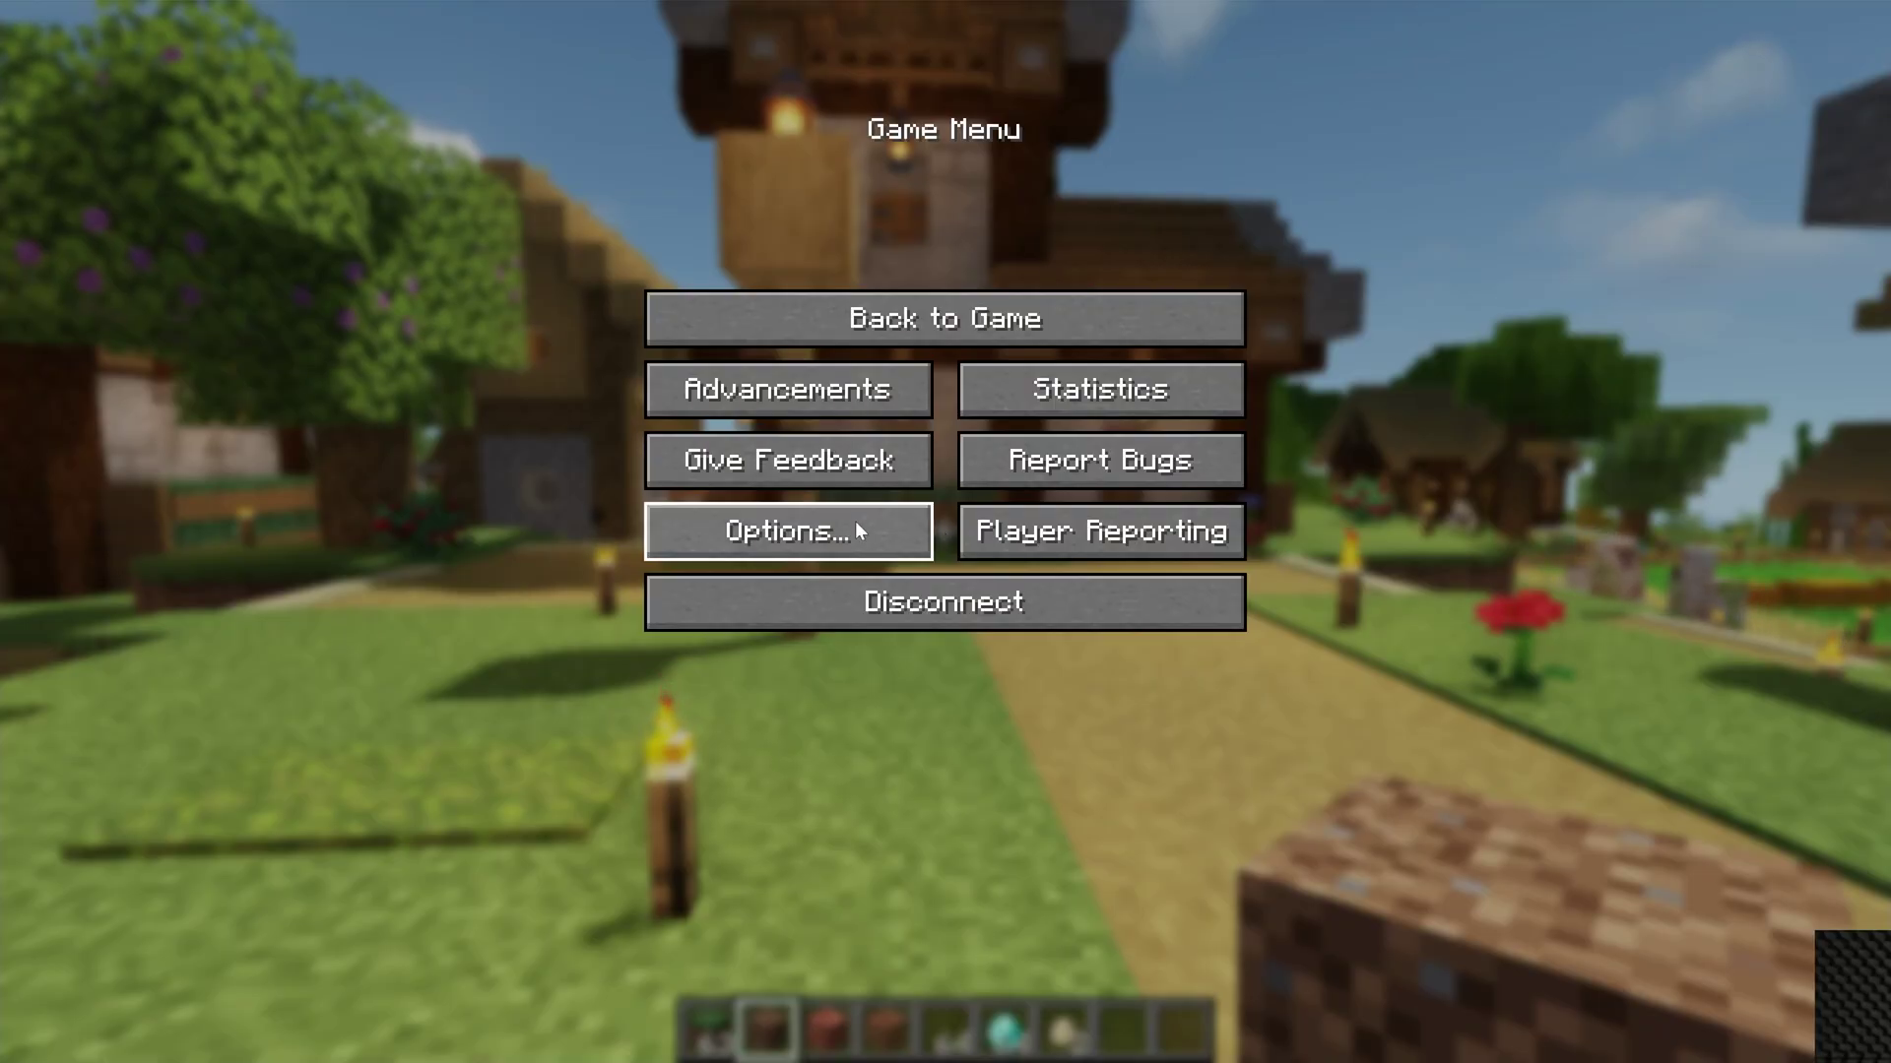
pyautogui.click(854, 532)
pyautogui.click(788, 369)
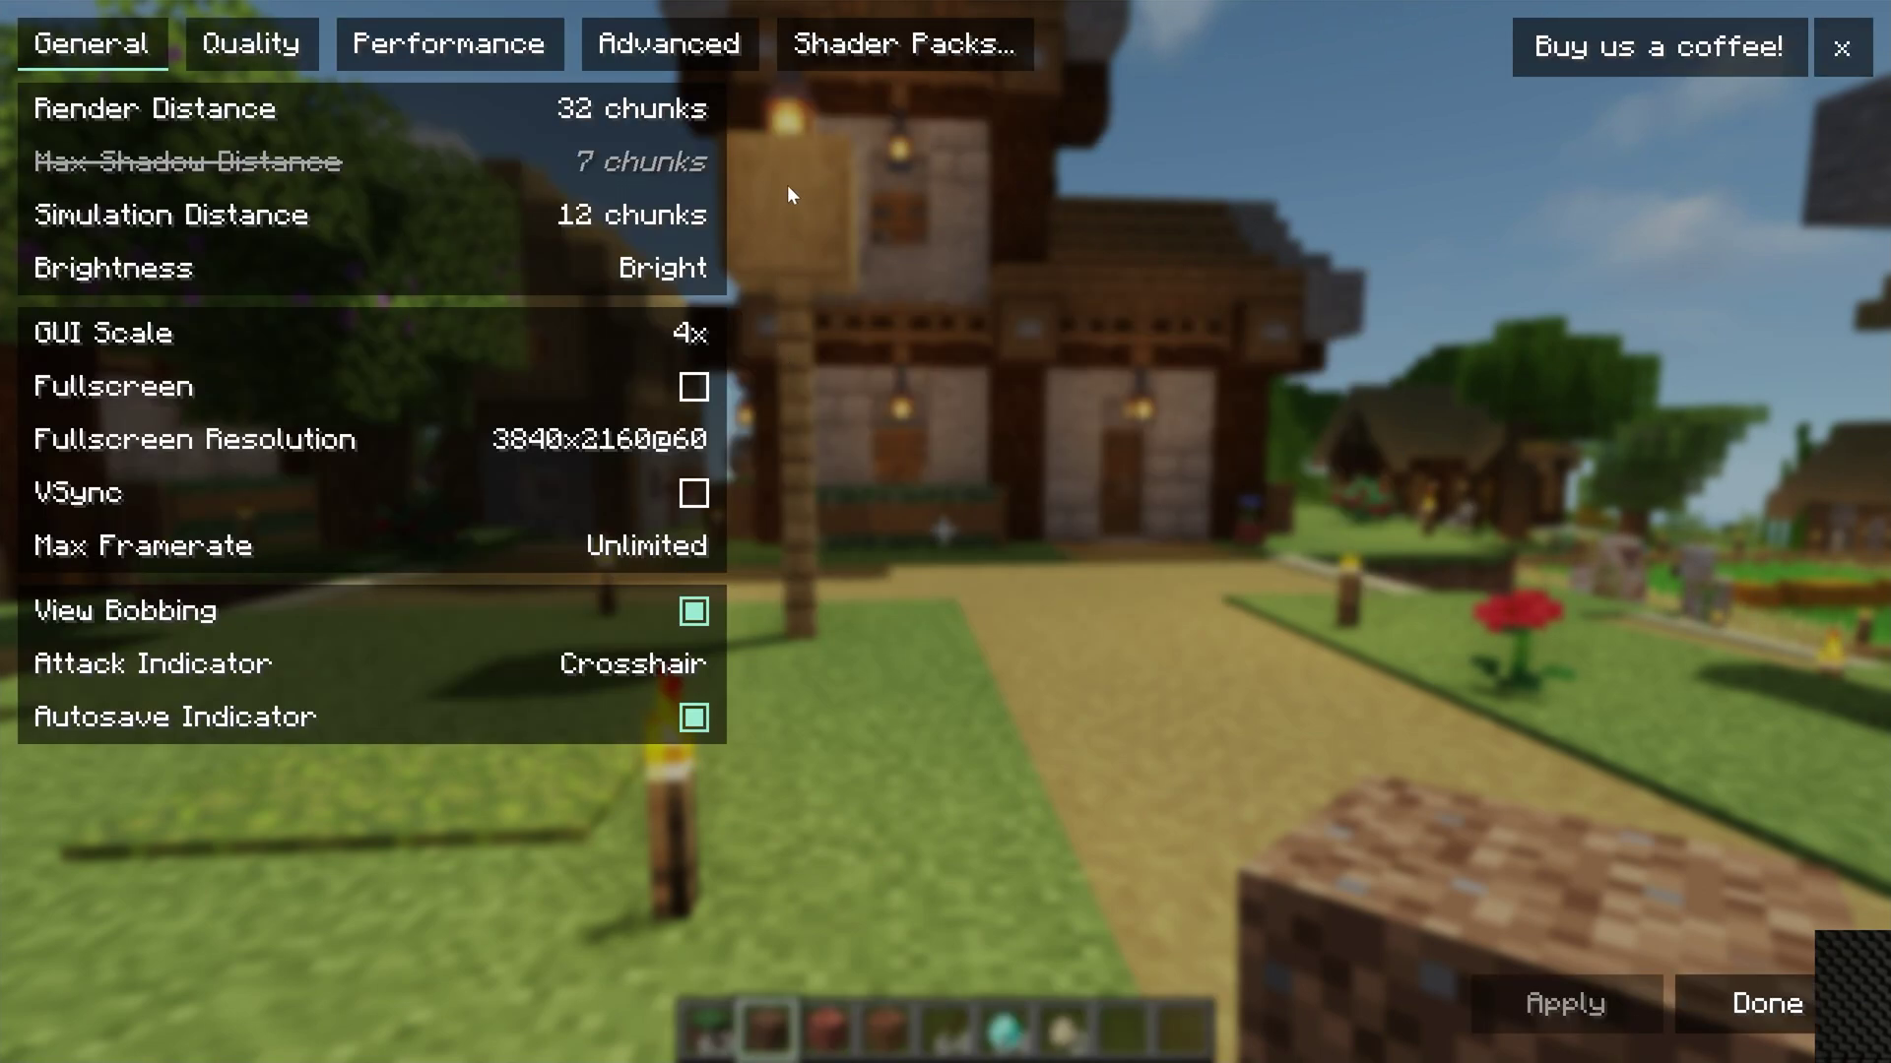
pyautogui.click(830, 49)
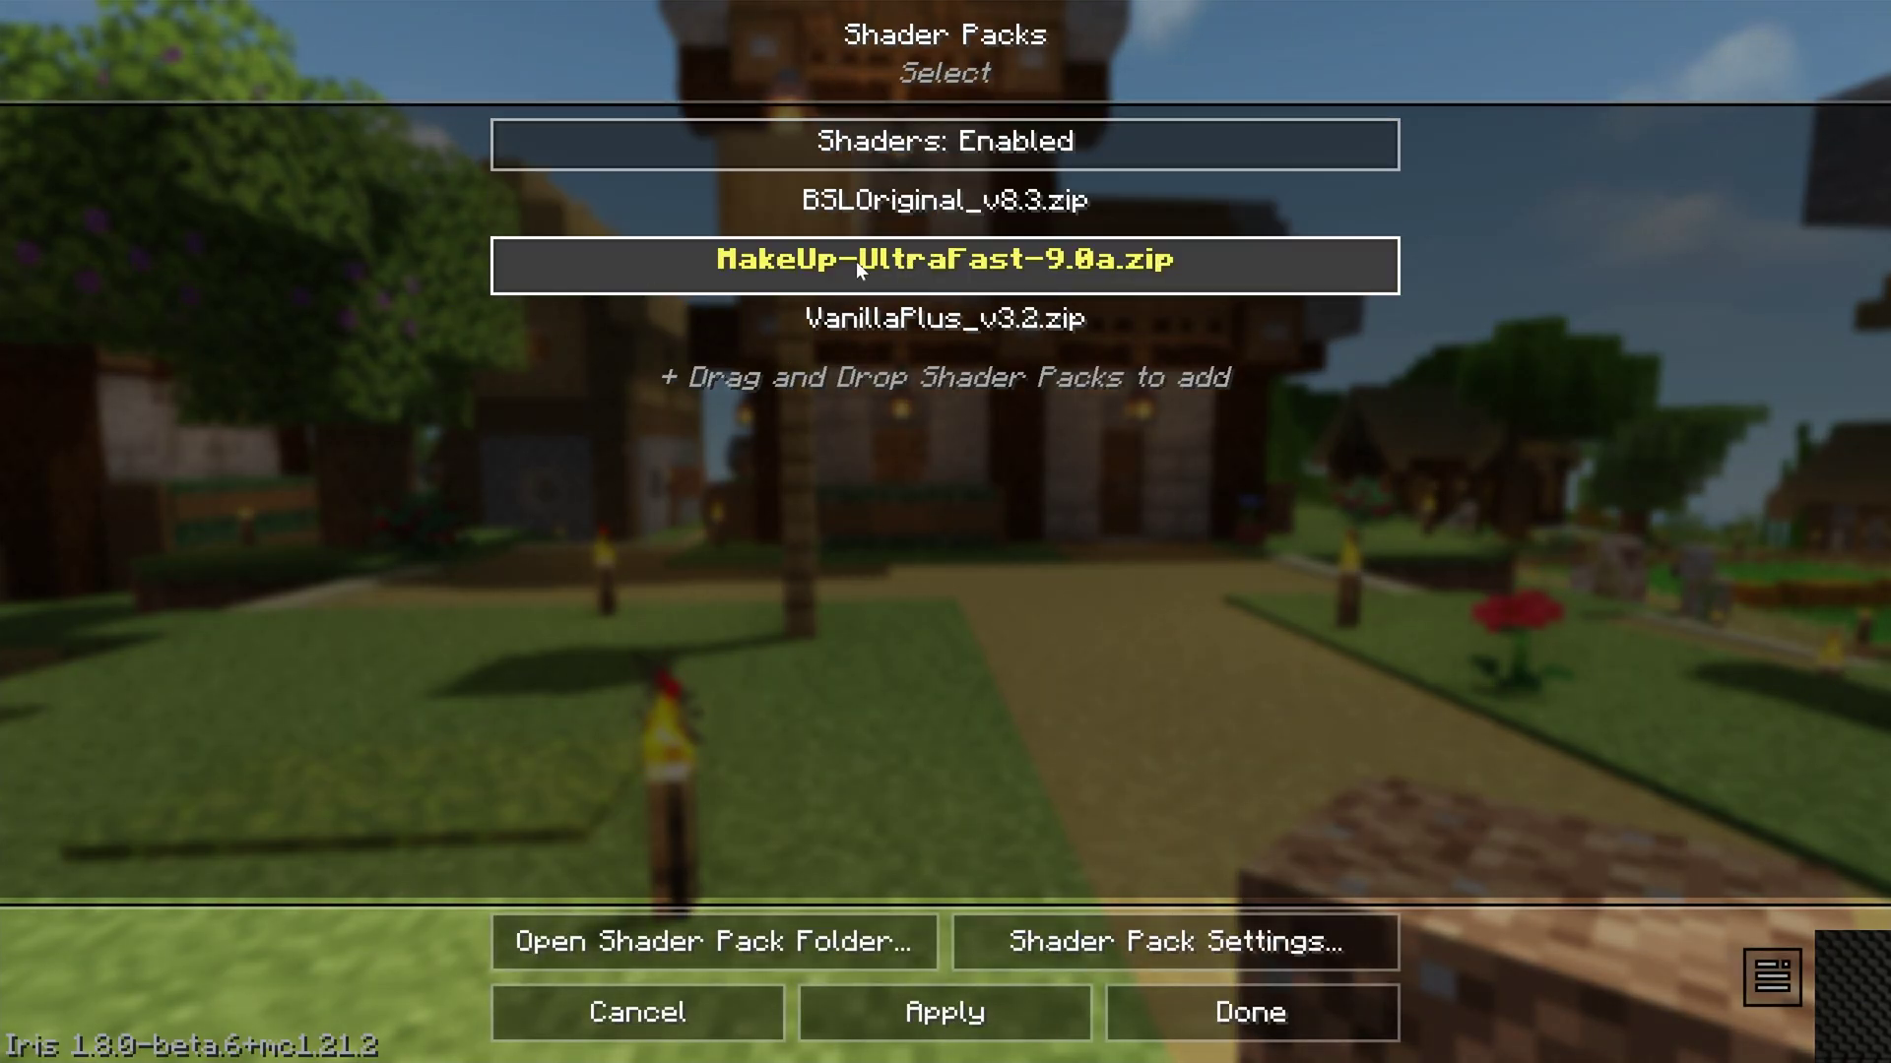
pyautogui.click(938, 203)
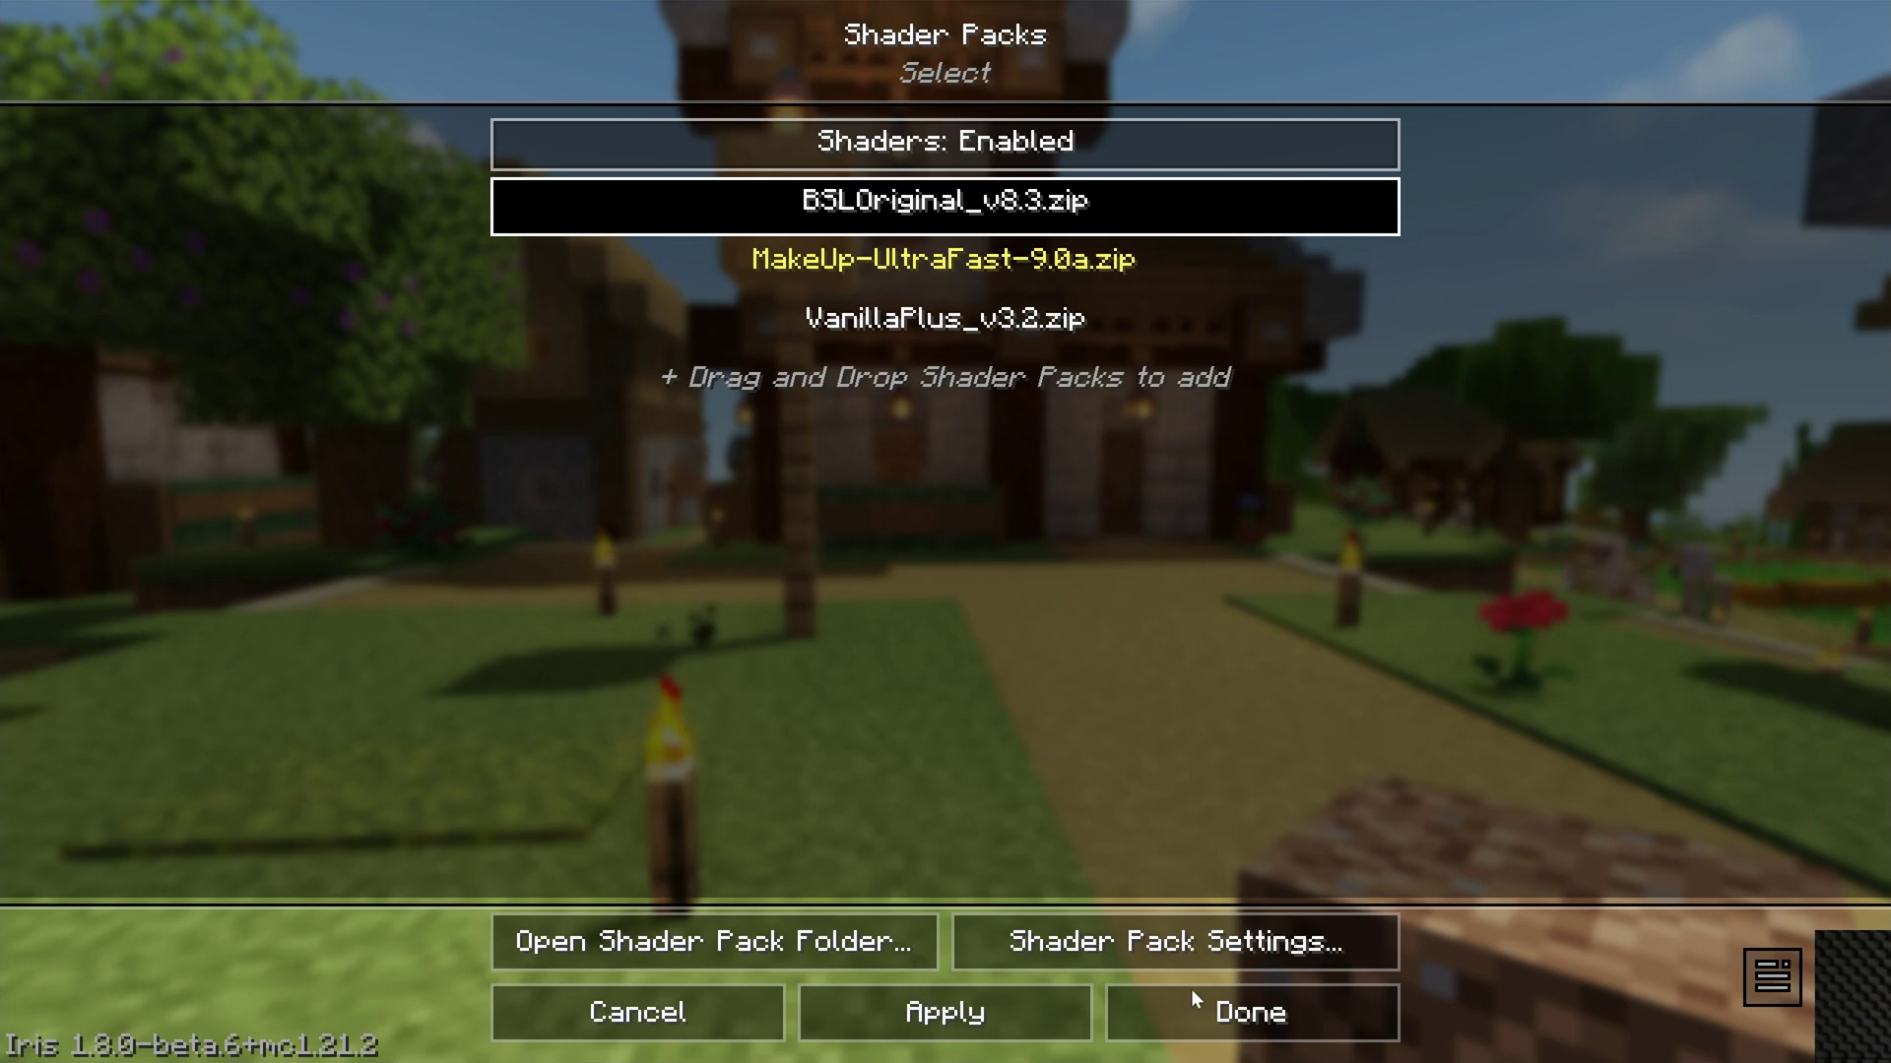
pyautogui.click(1221, 1003)
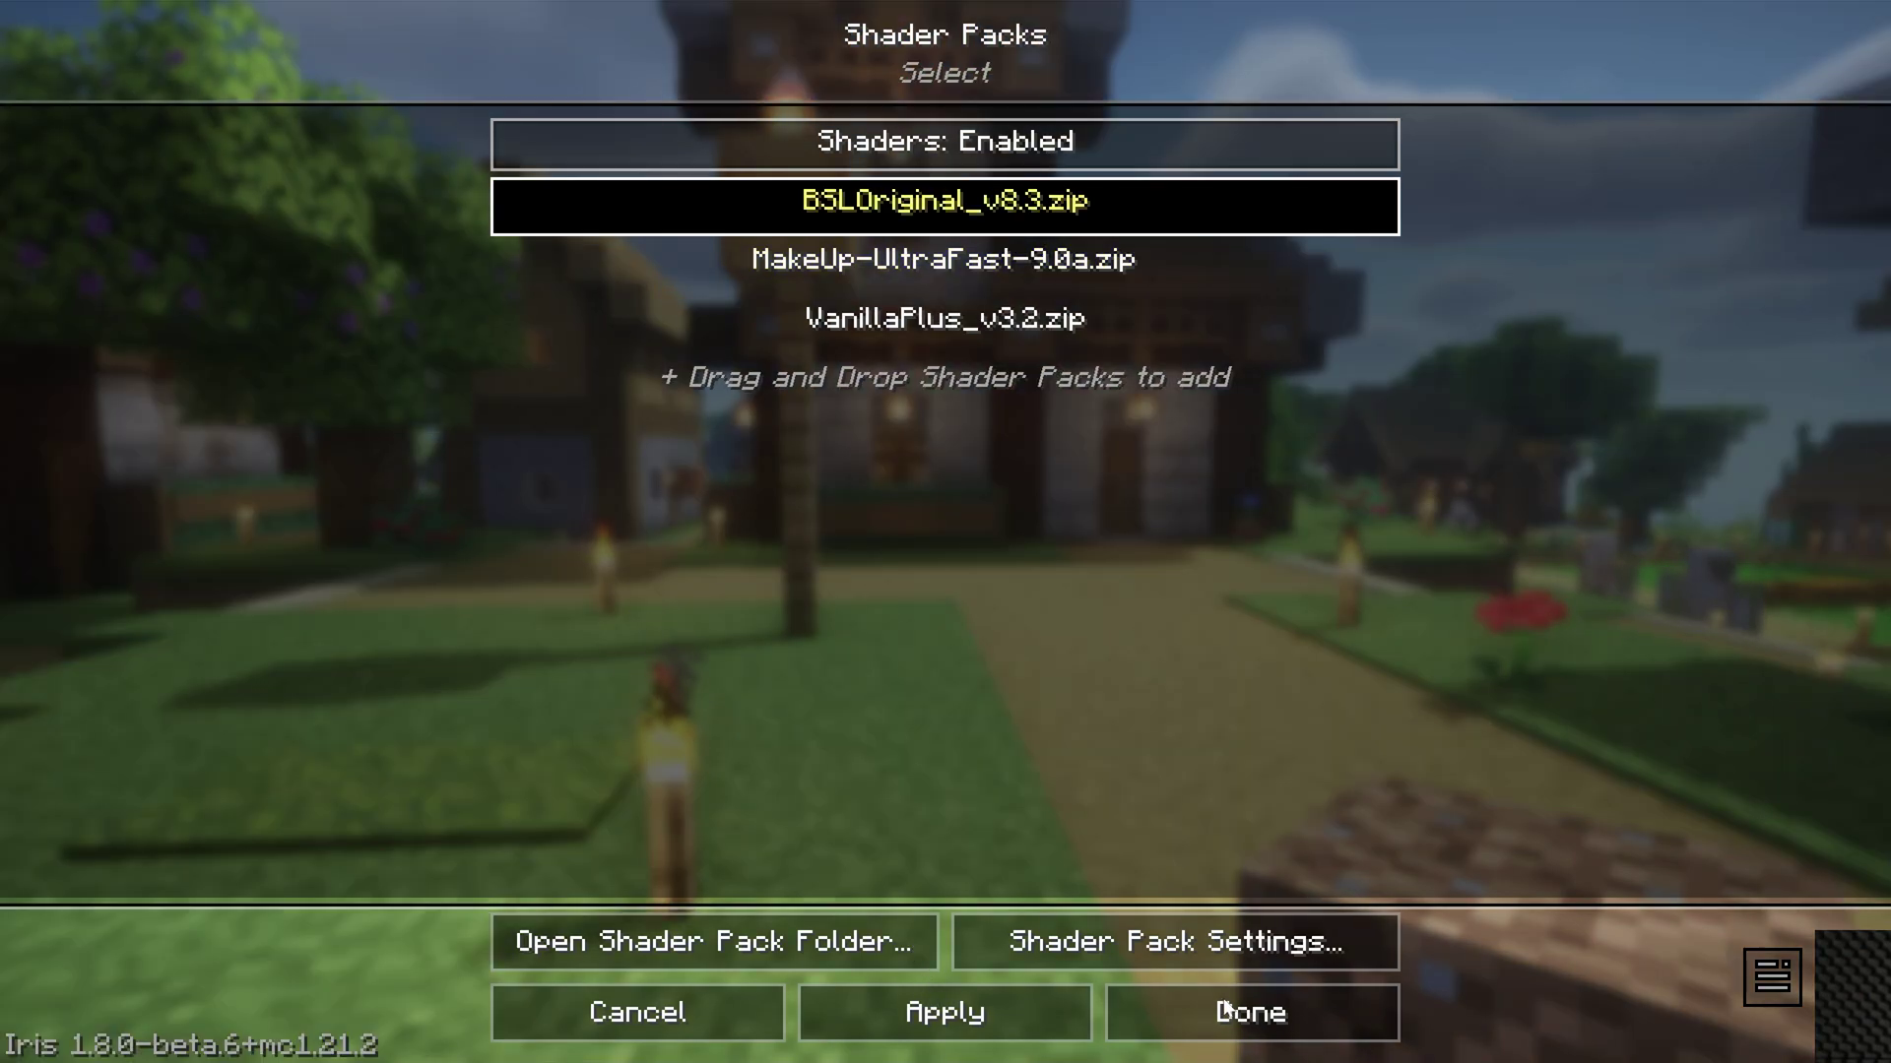
pyautogui.press('Escape')
pyautogui.press('Escape')
pyautogui.press('Escape')
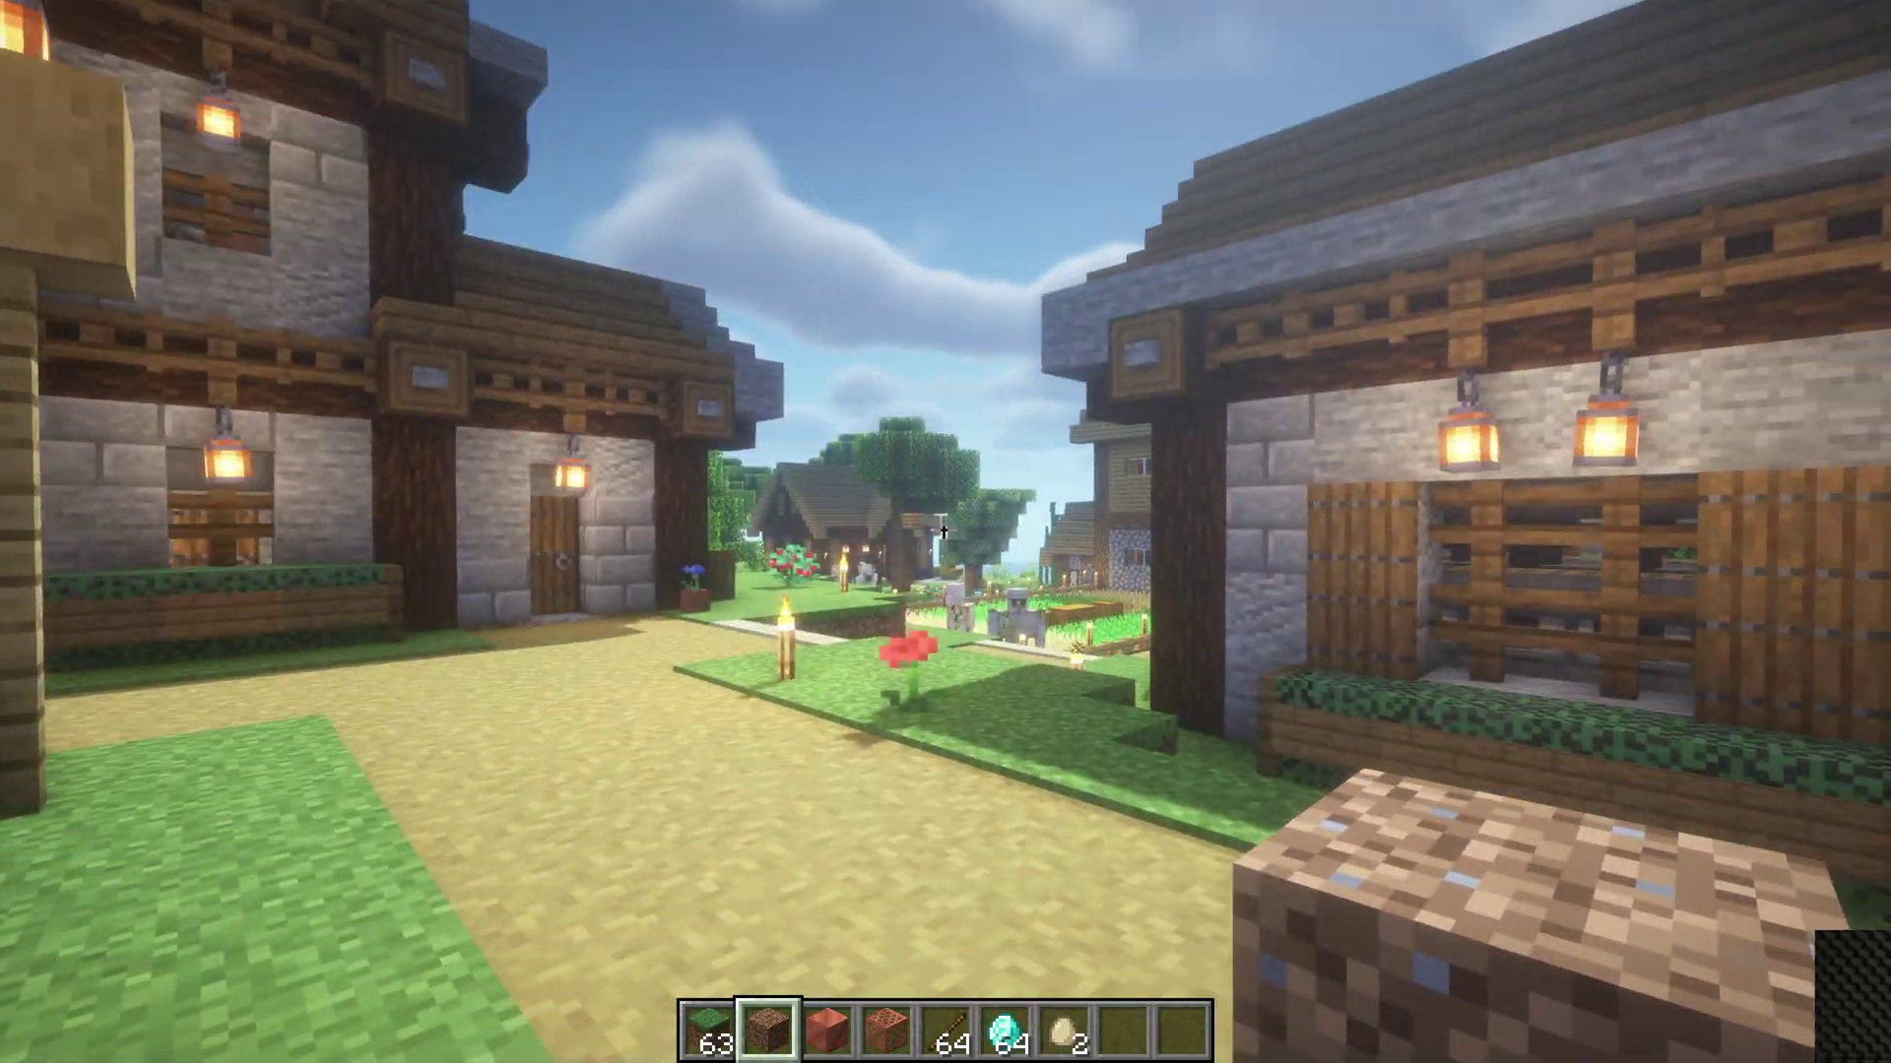
# Walk through the village toward the sea to examine the BSL lighting, clouds, plants and water.
pyautogui.press('w')
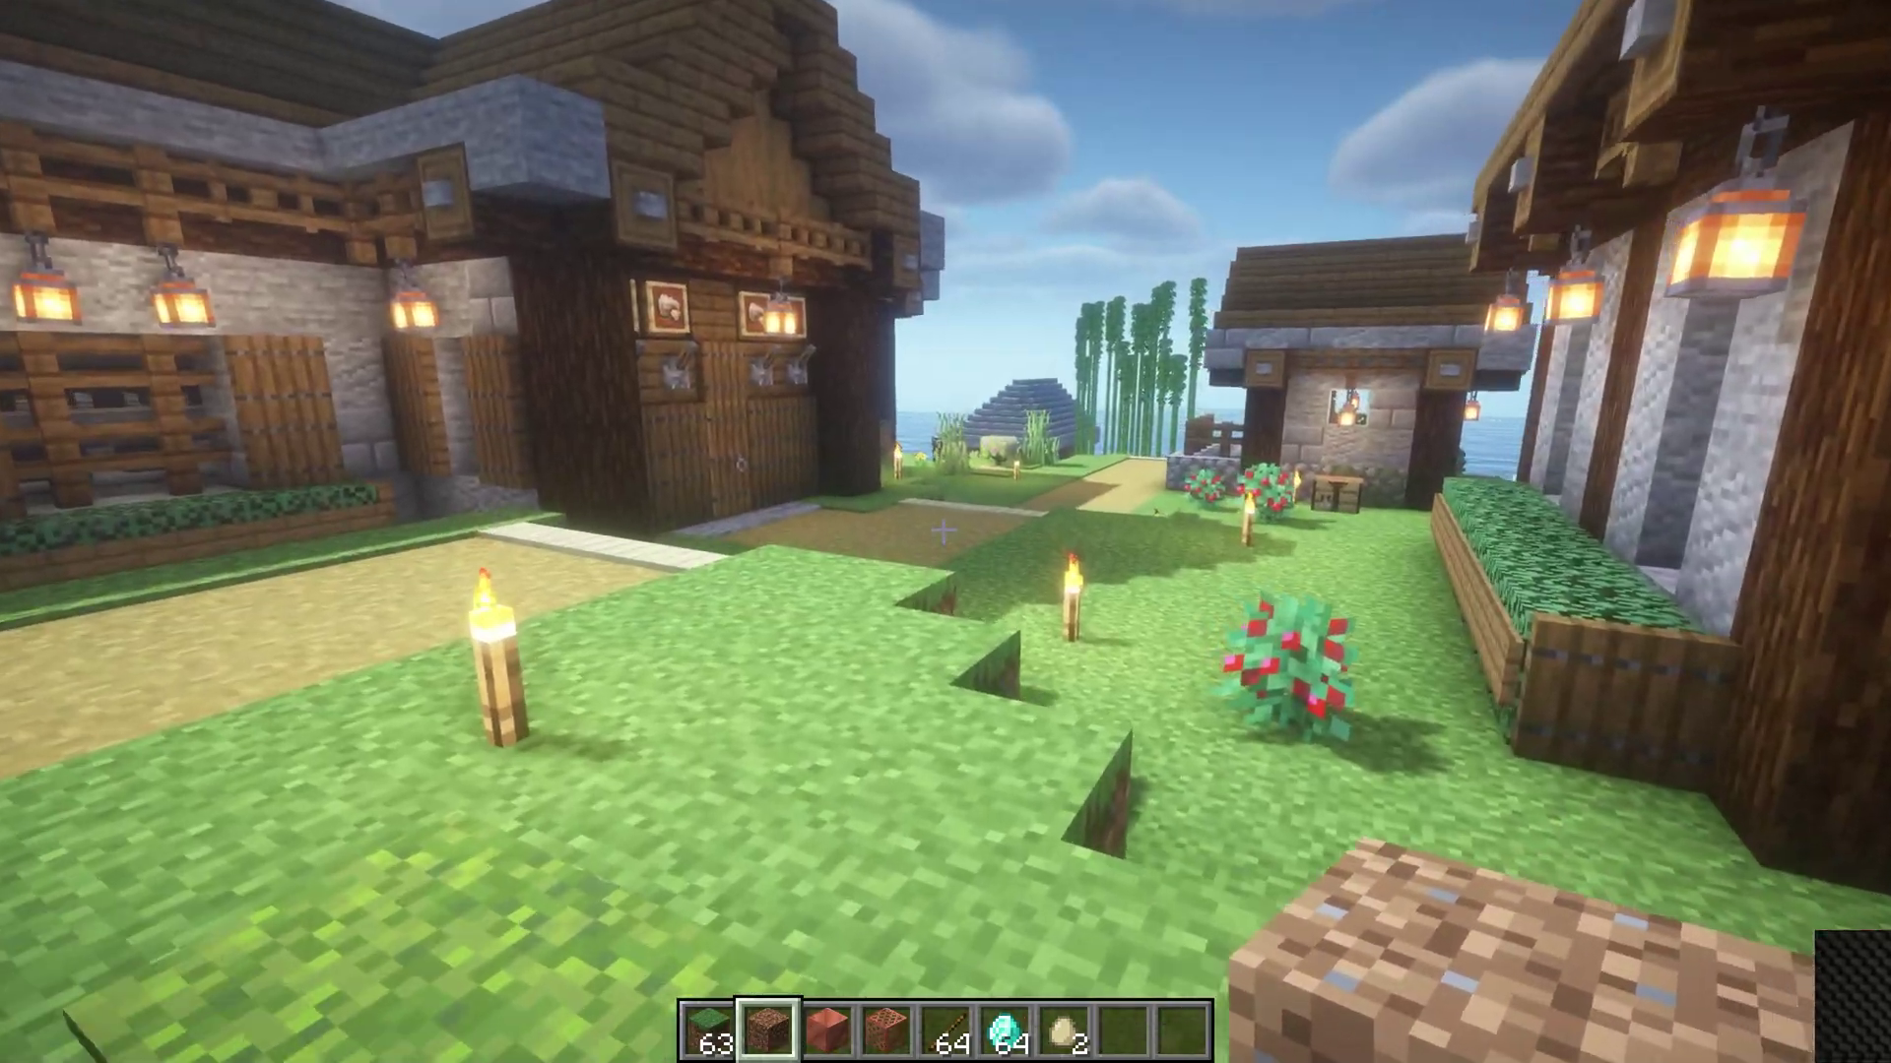
pyautogui.press('w')
pyautogui.press('w')
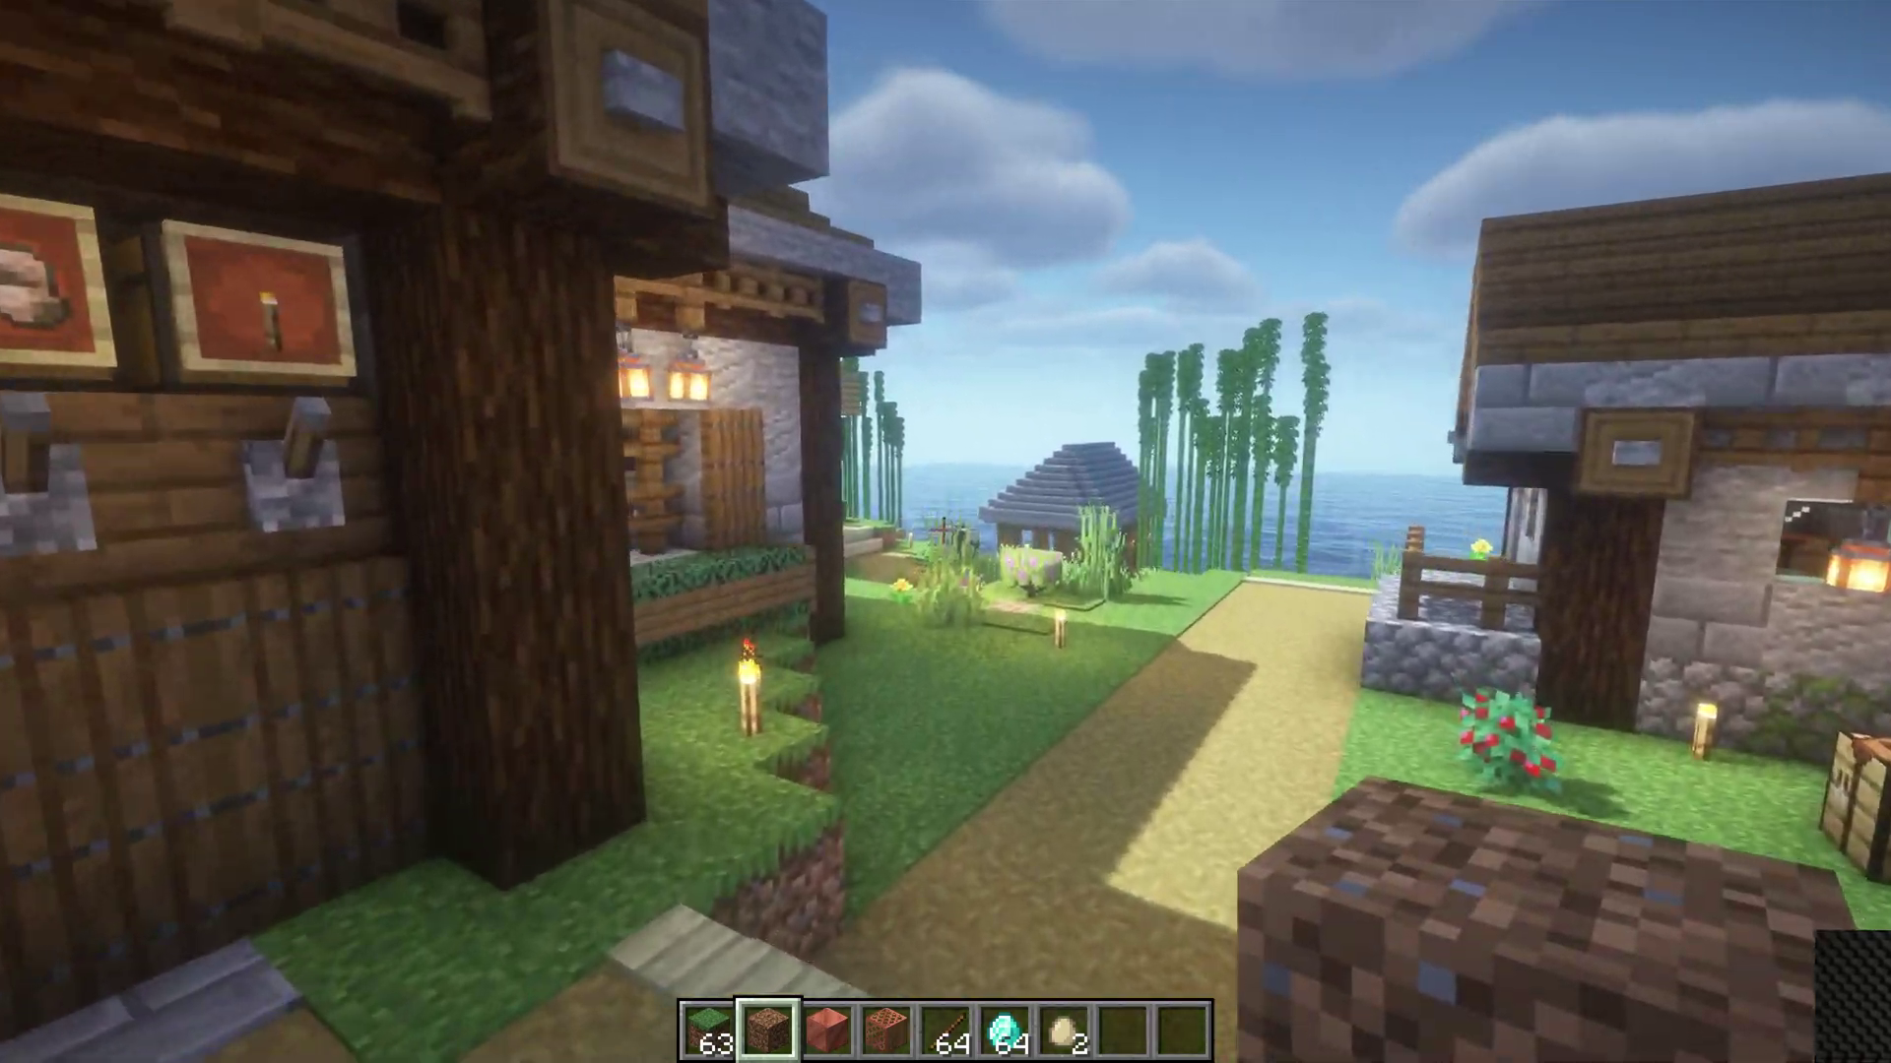
pyautogui.press('w')
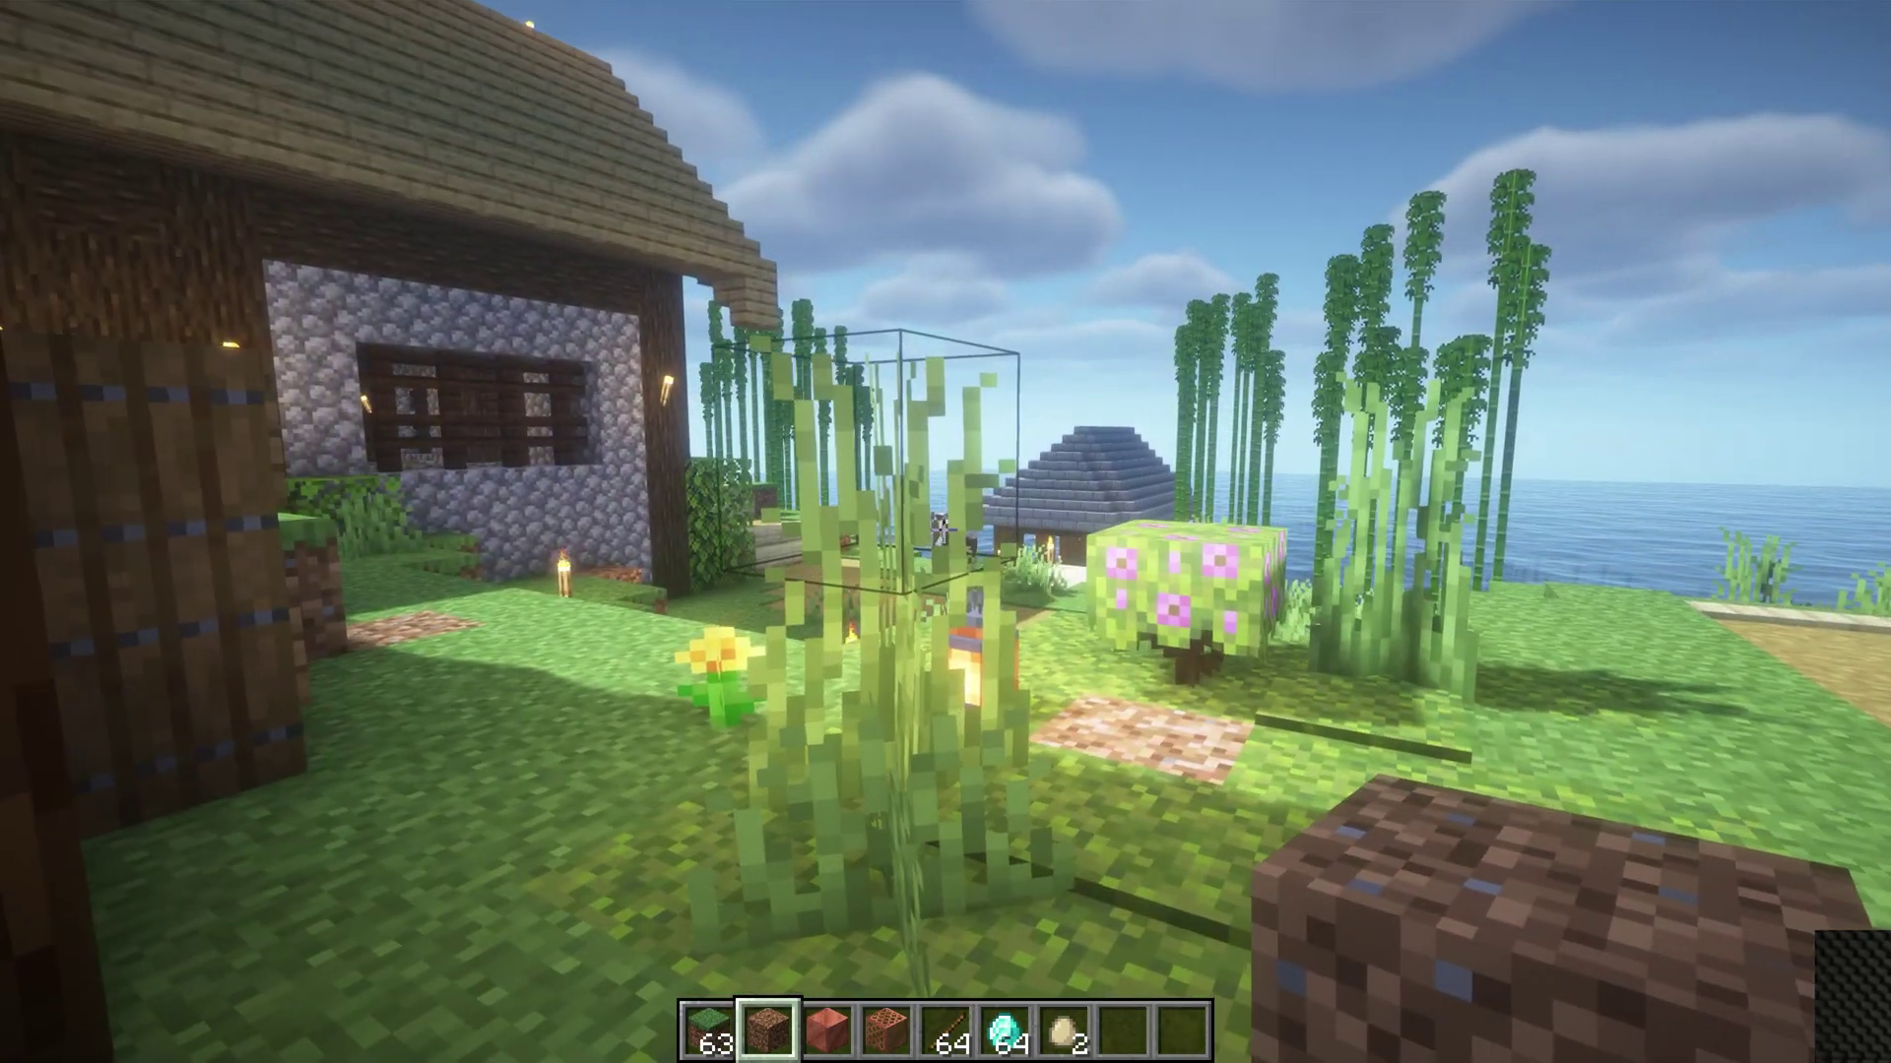
pyautogui.press('w')
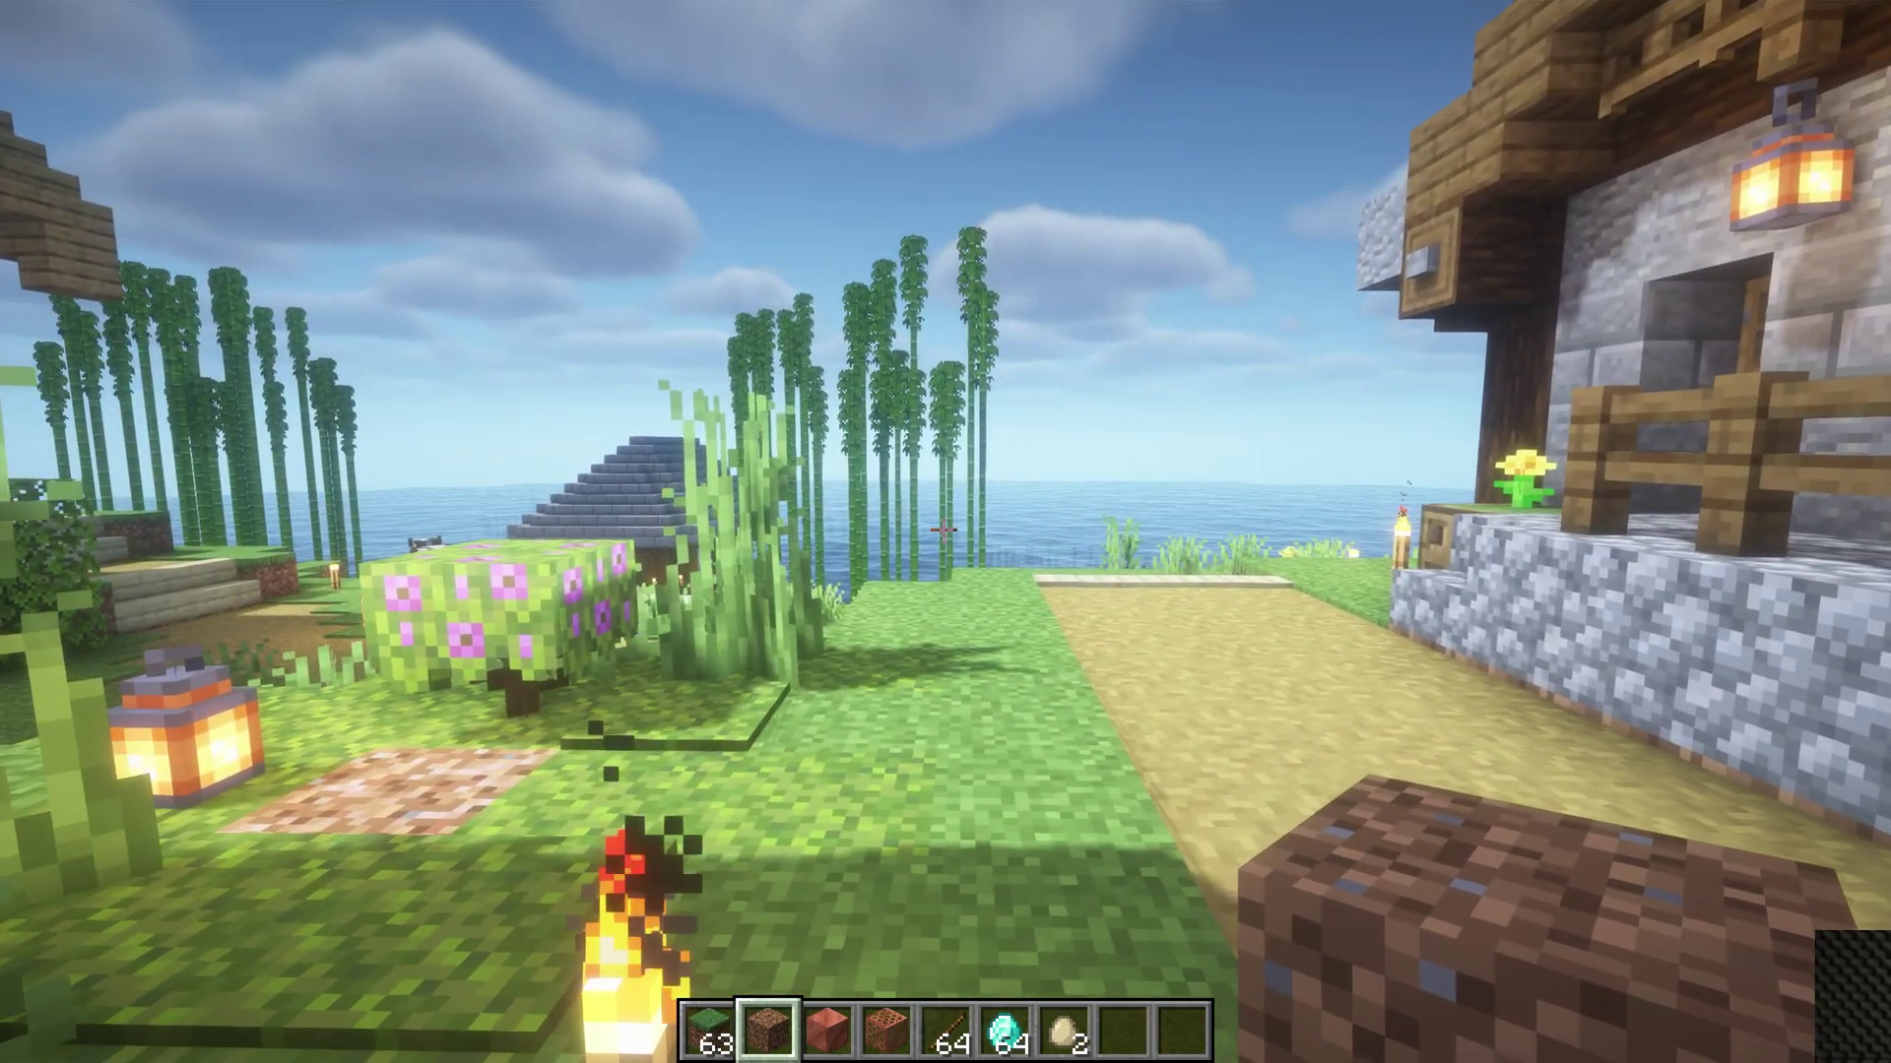
# Switch the active shader pack to VanillaPlus_v3.2.zip in the video settings and return to the game.
pyautogui.press('Escape')
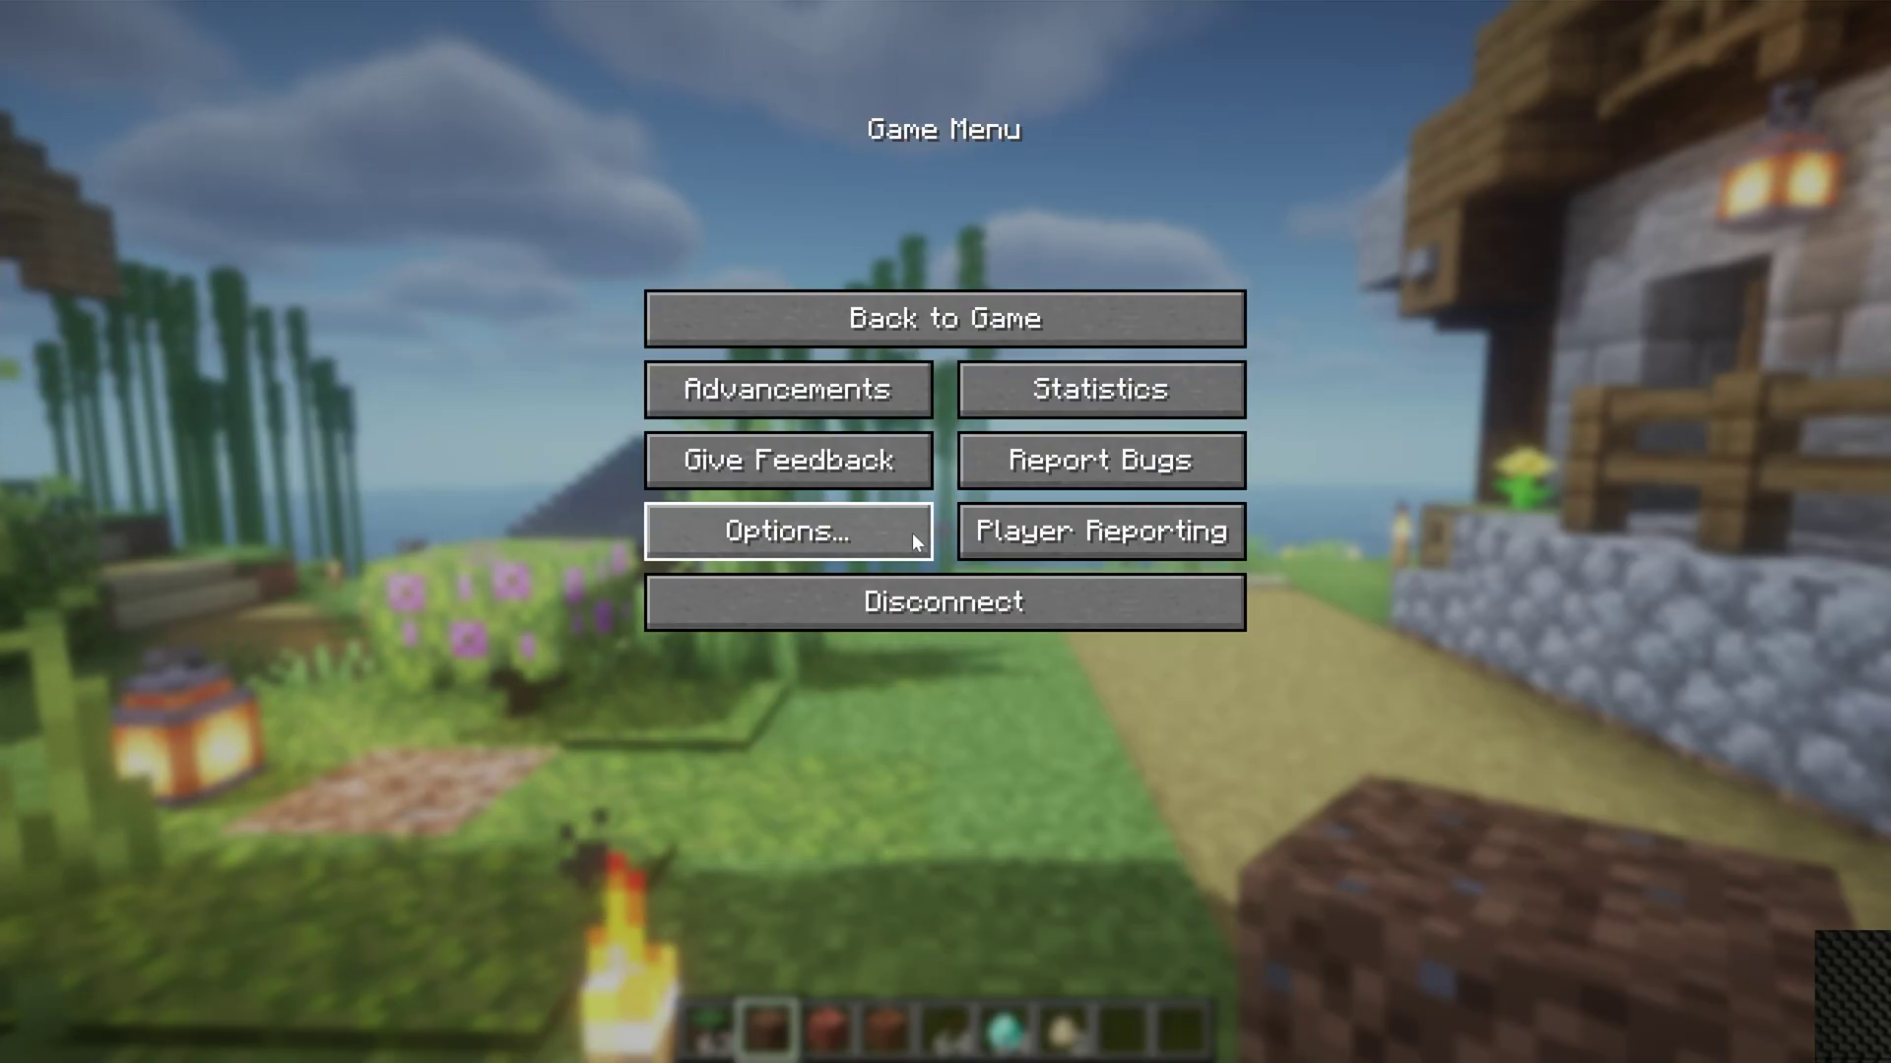
pyautogui.click(912, 534)
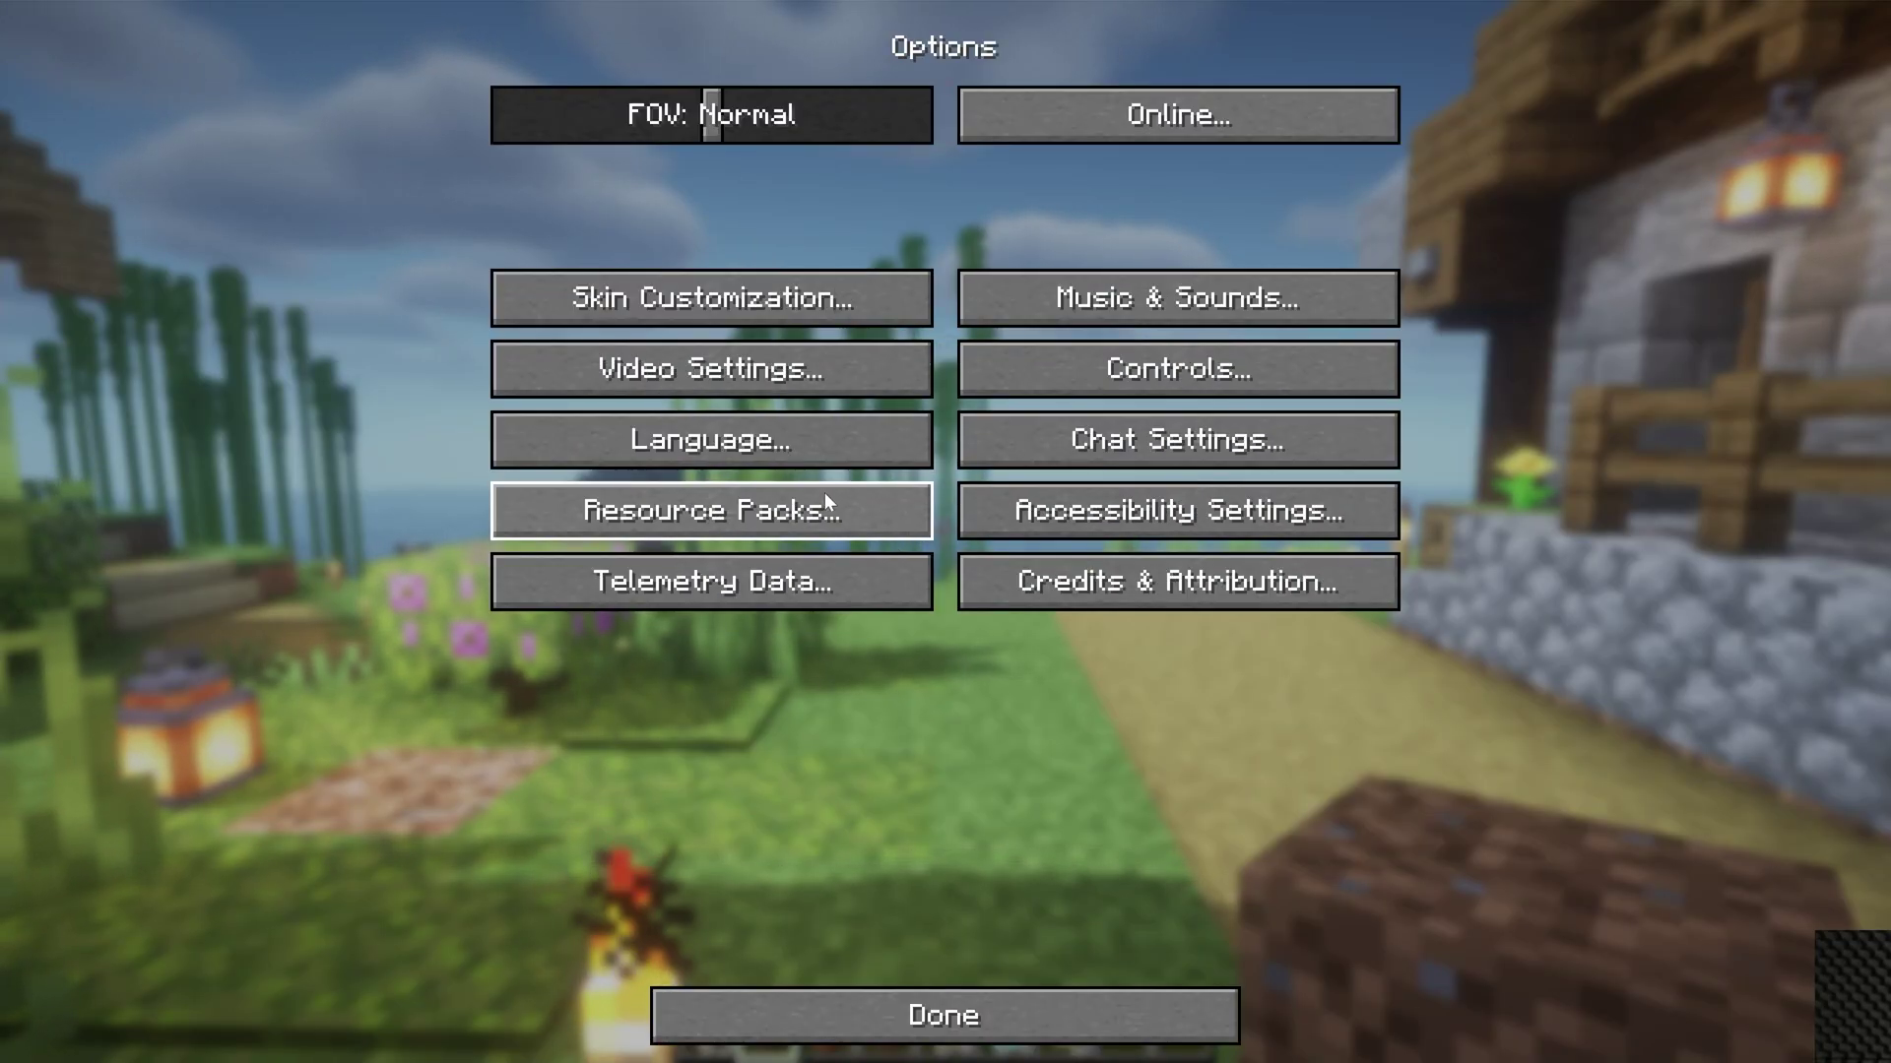
pyautogui.click(825, 384)
pyautogui.click(870, 55)
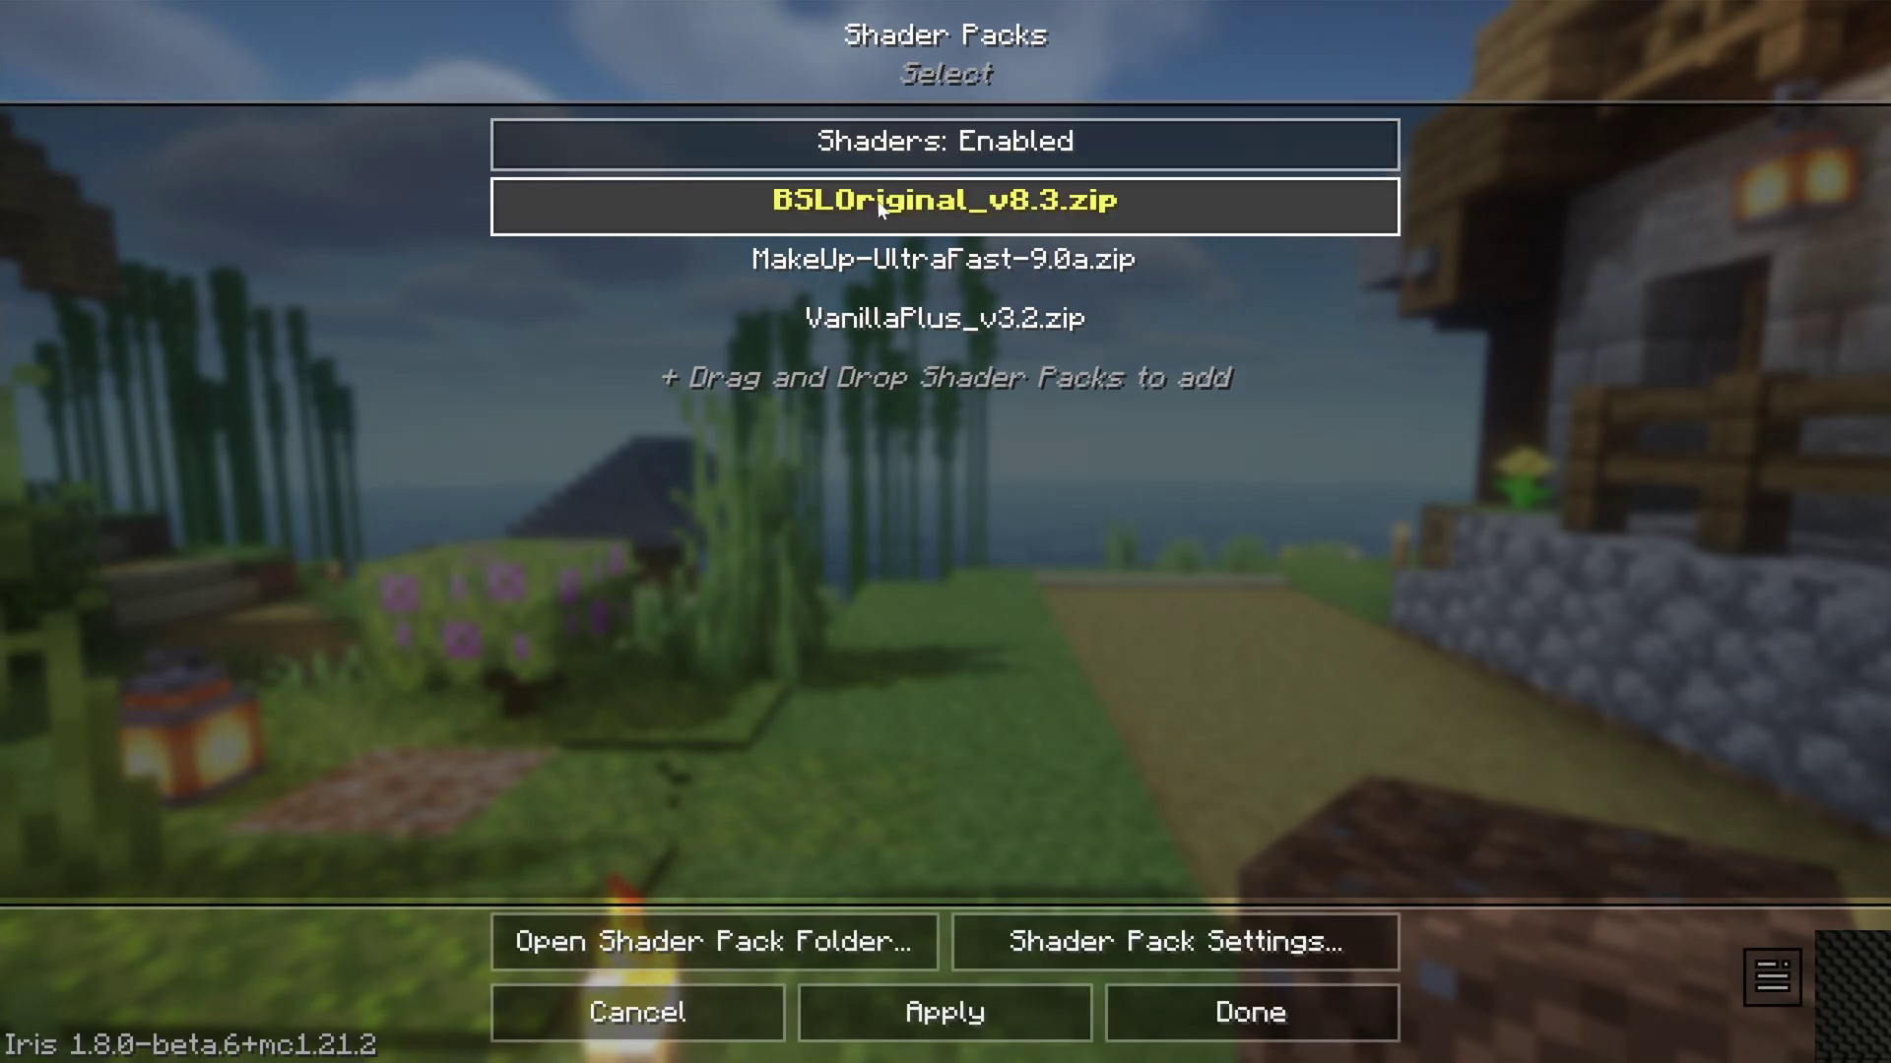
pyautogui.click(946, 323)
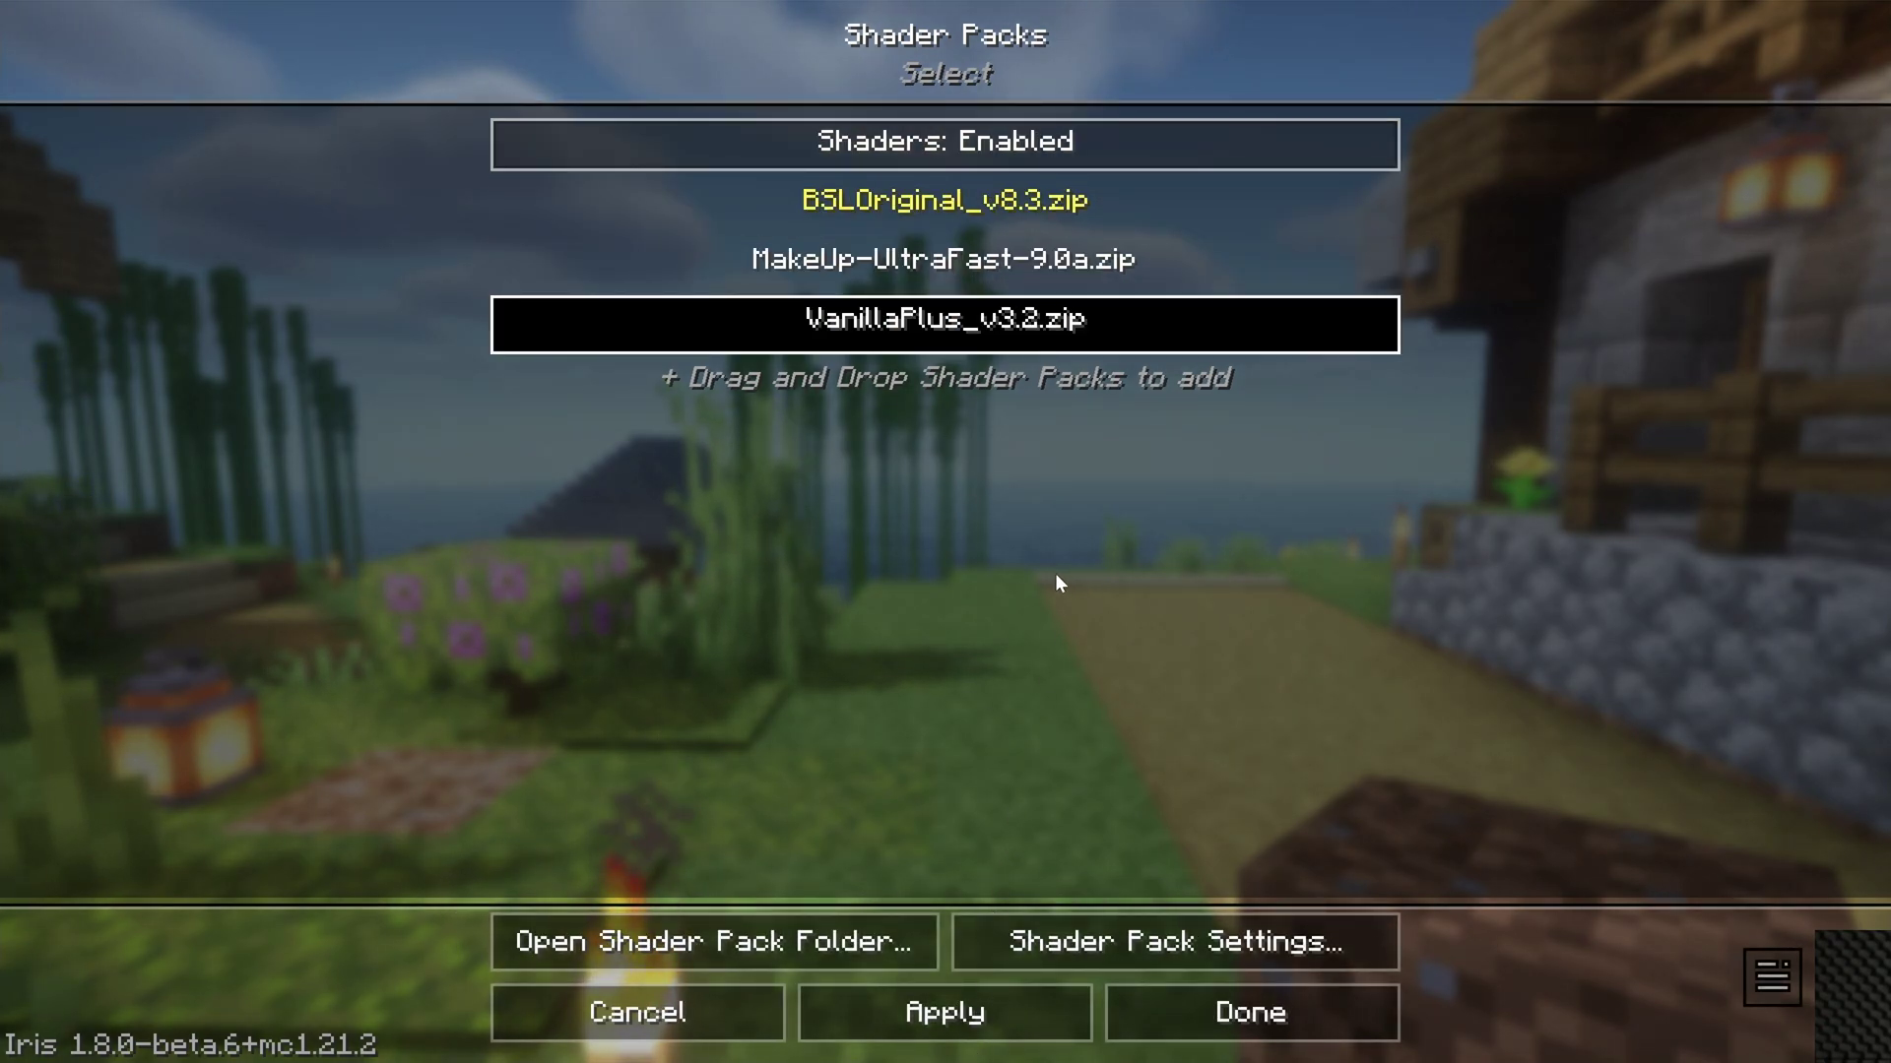
pyautogui.press('Escape')
pyautogui.press('Escape')
pyautogui.press('Escape')
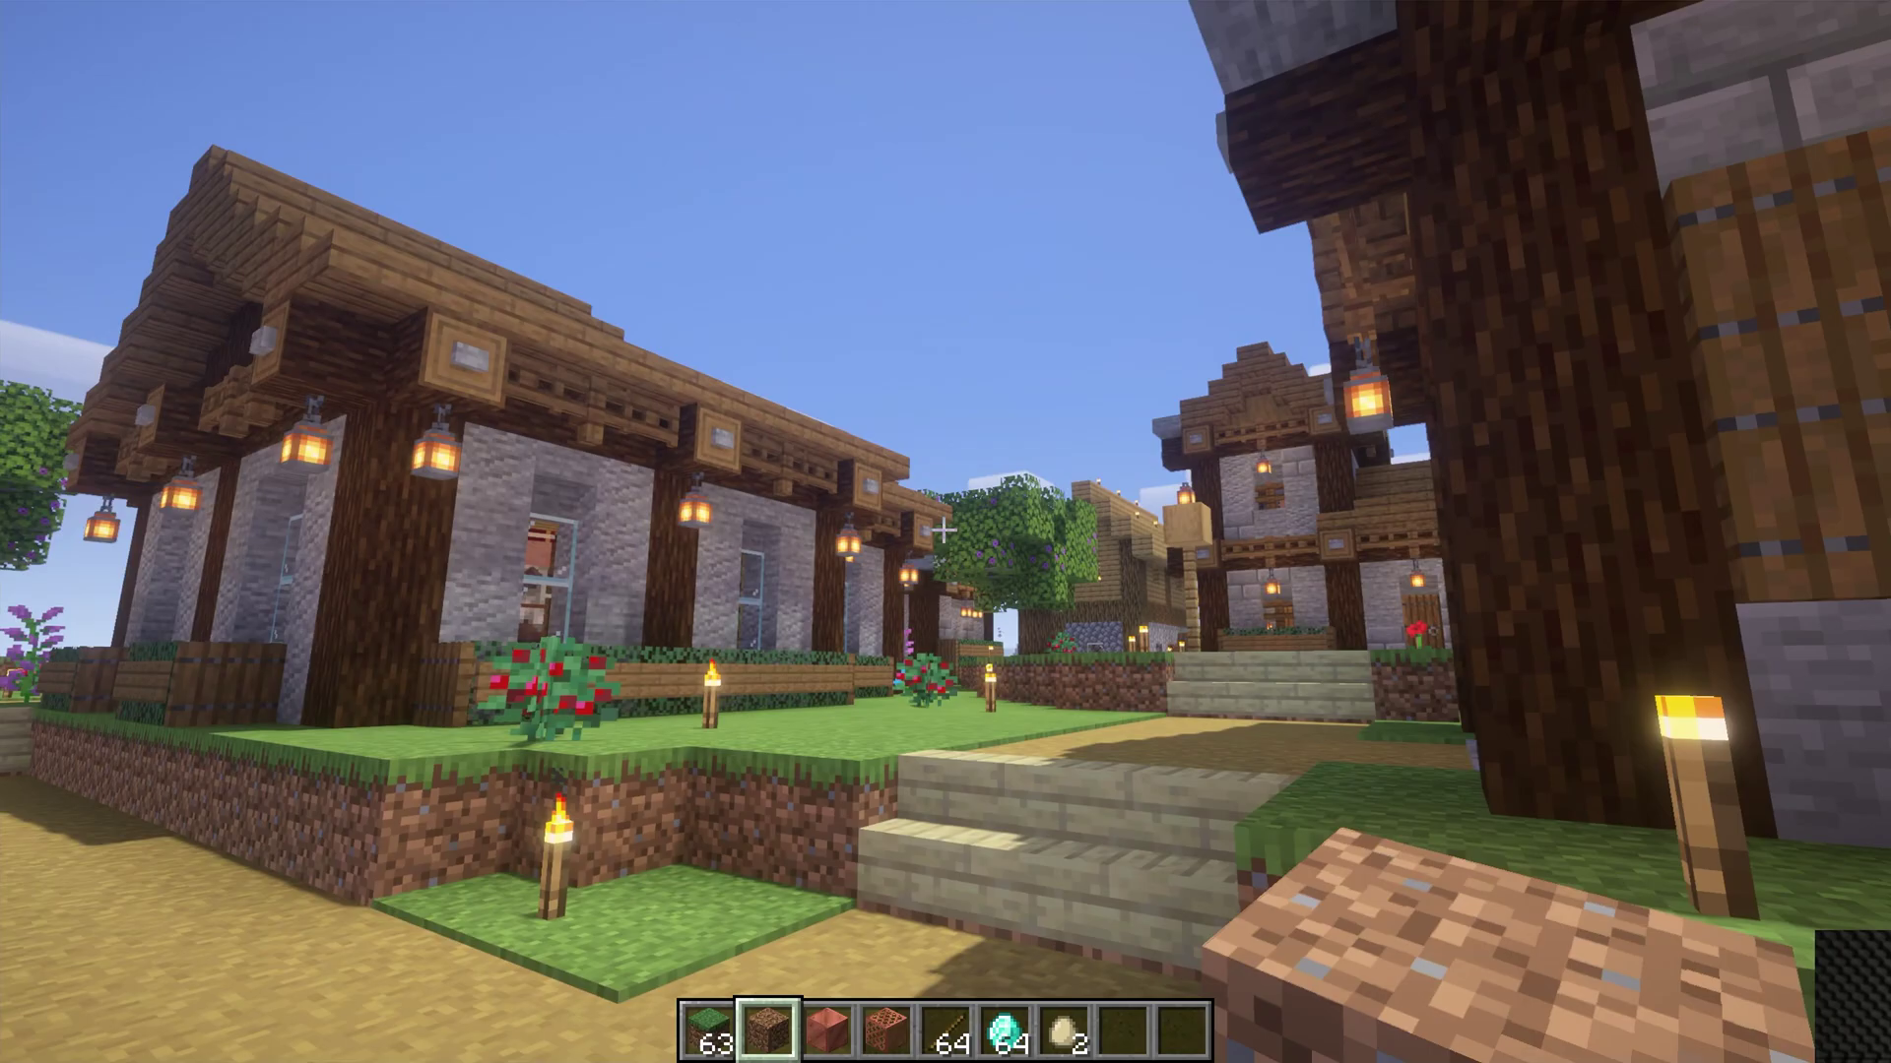
# Walk past the flowering tree and down the village path to examine the Vanilla Plus shaders.
pyautogui.press('w')
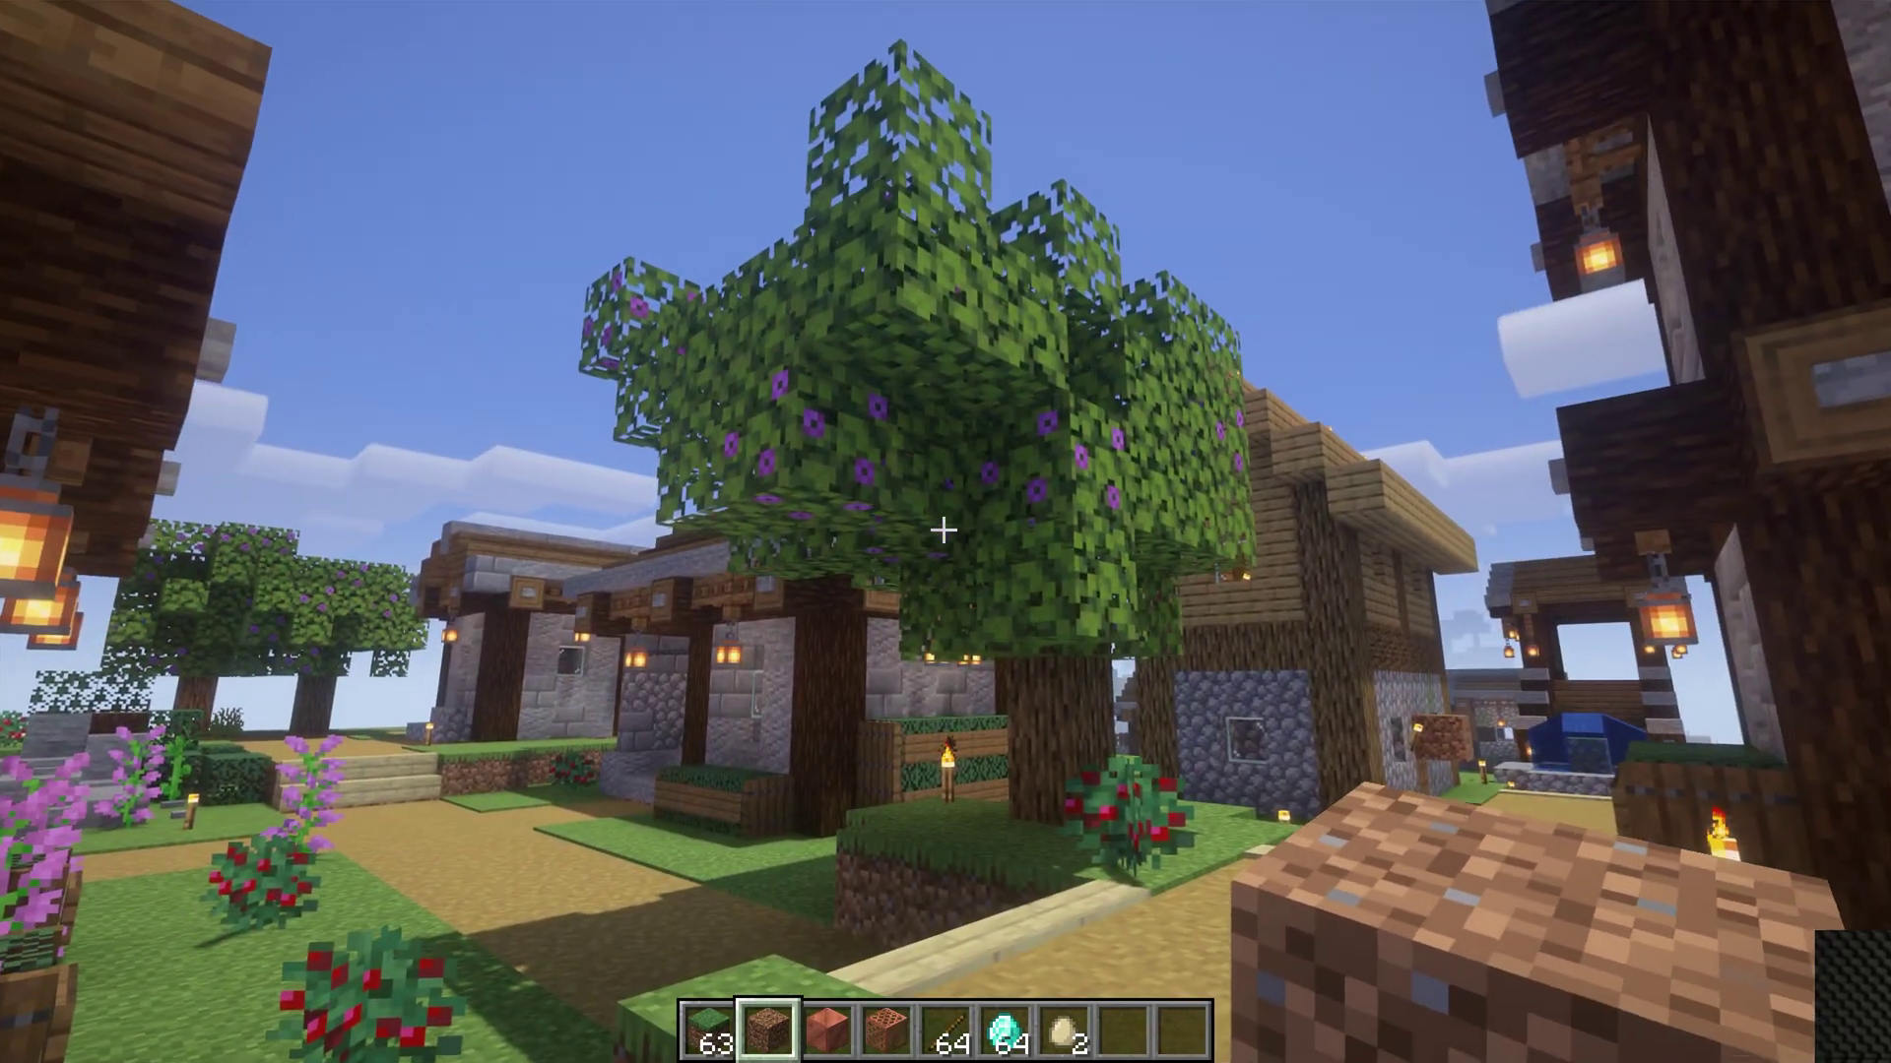
pyautogui.press('w')
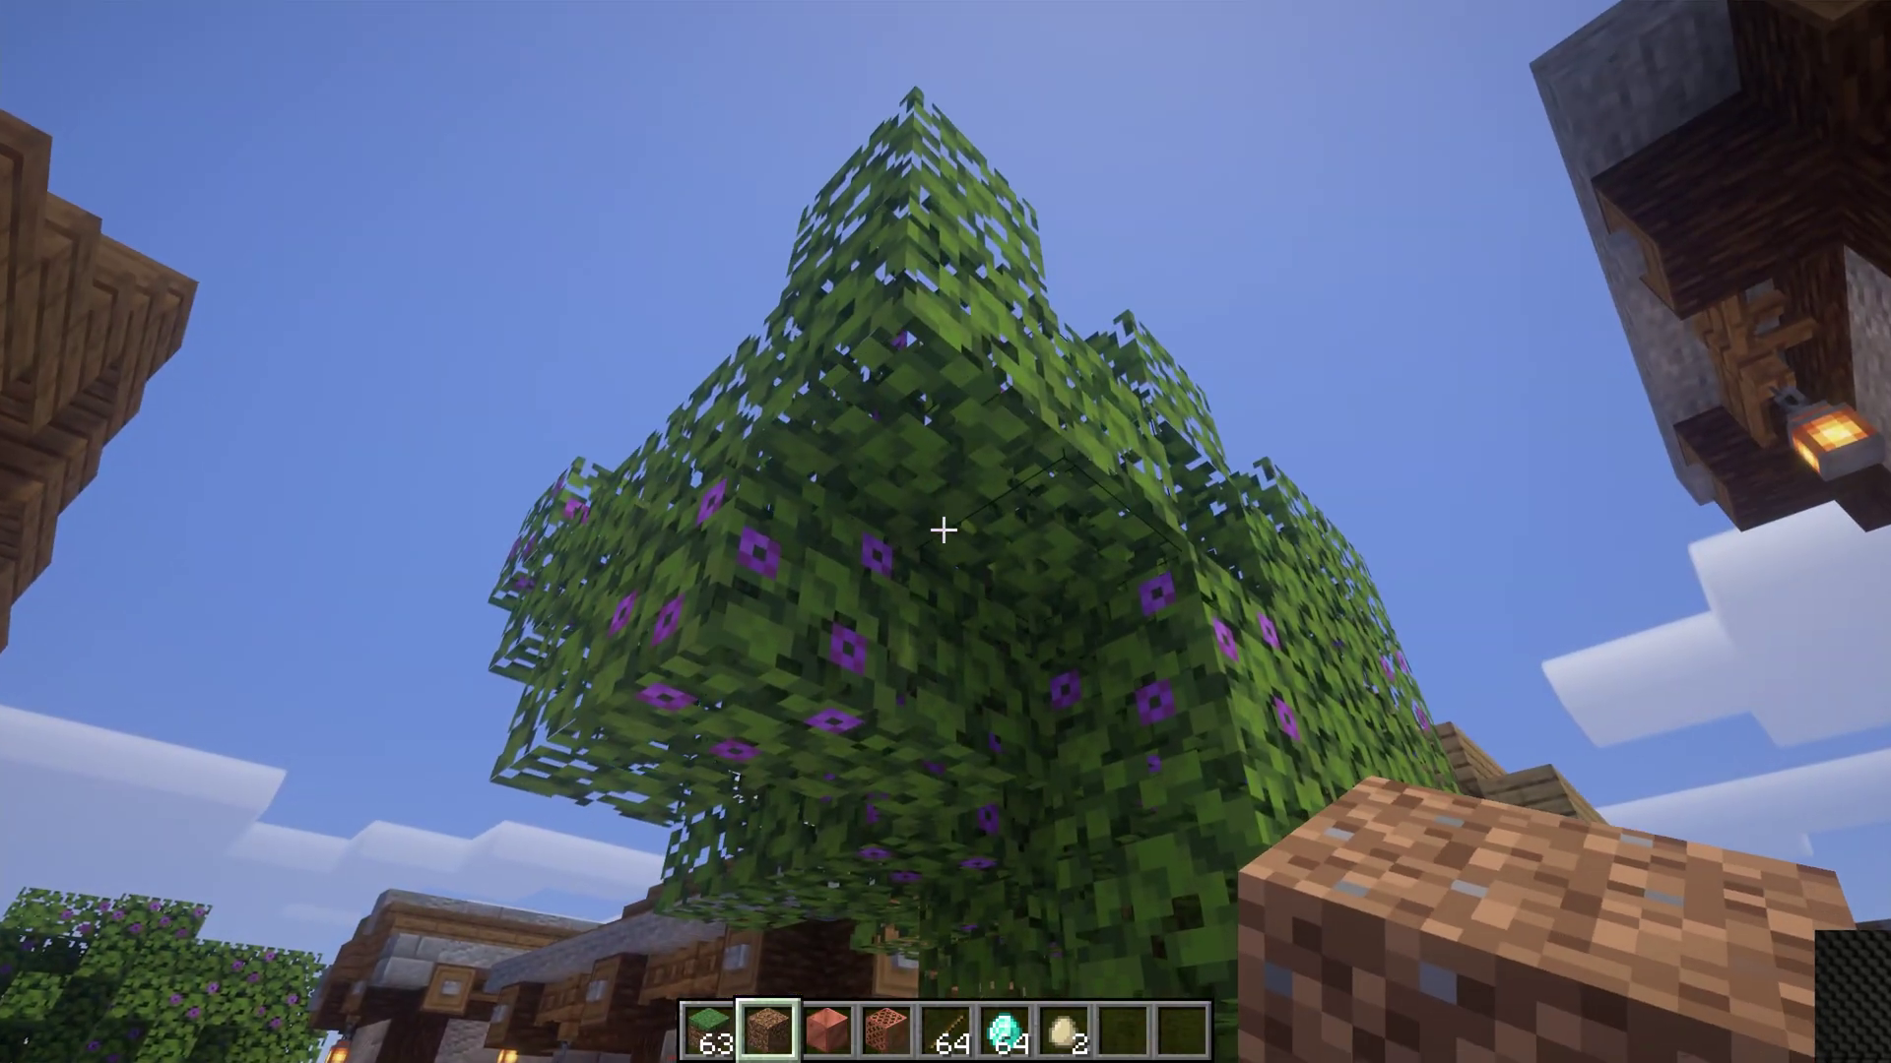
pyautogui.press('w')
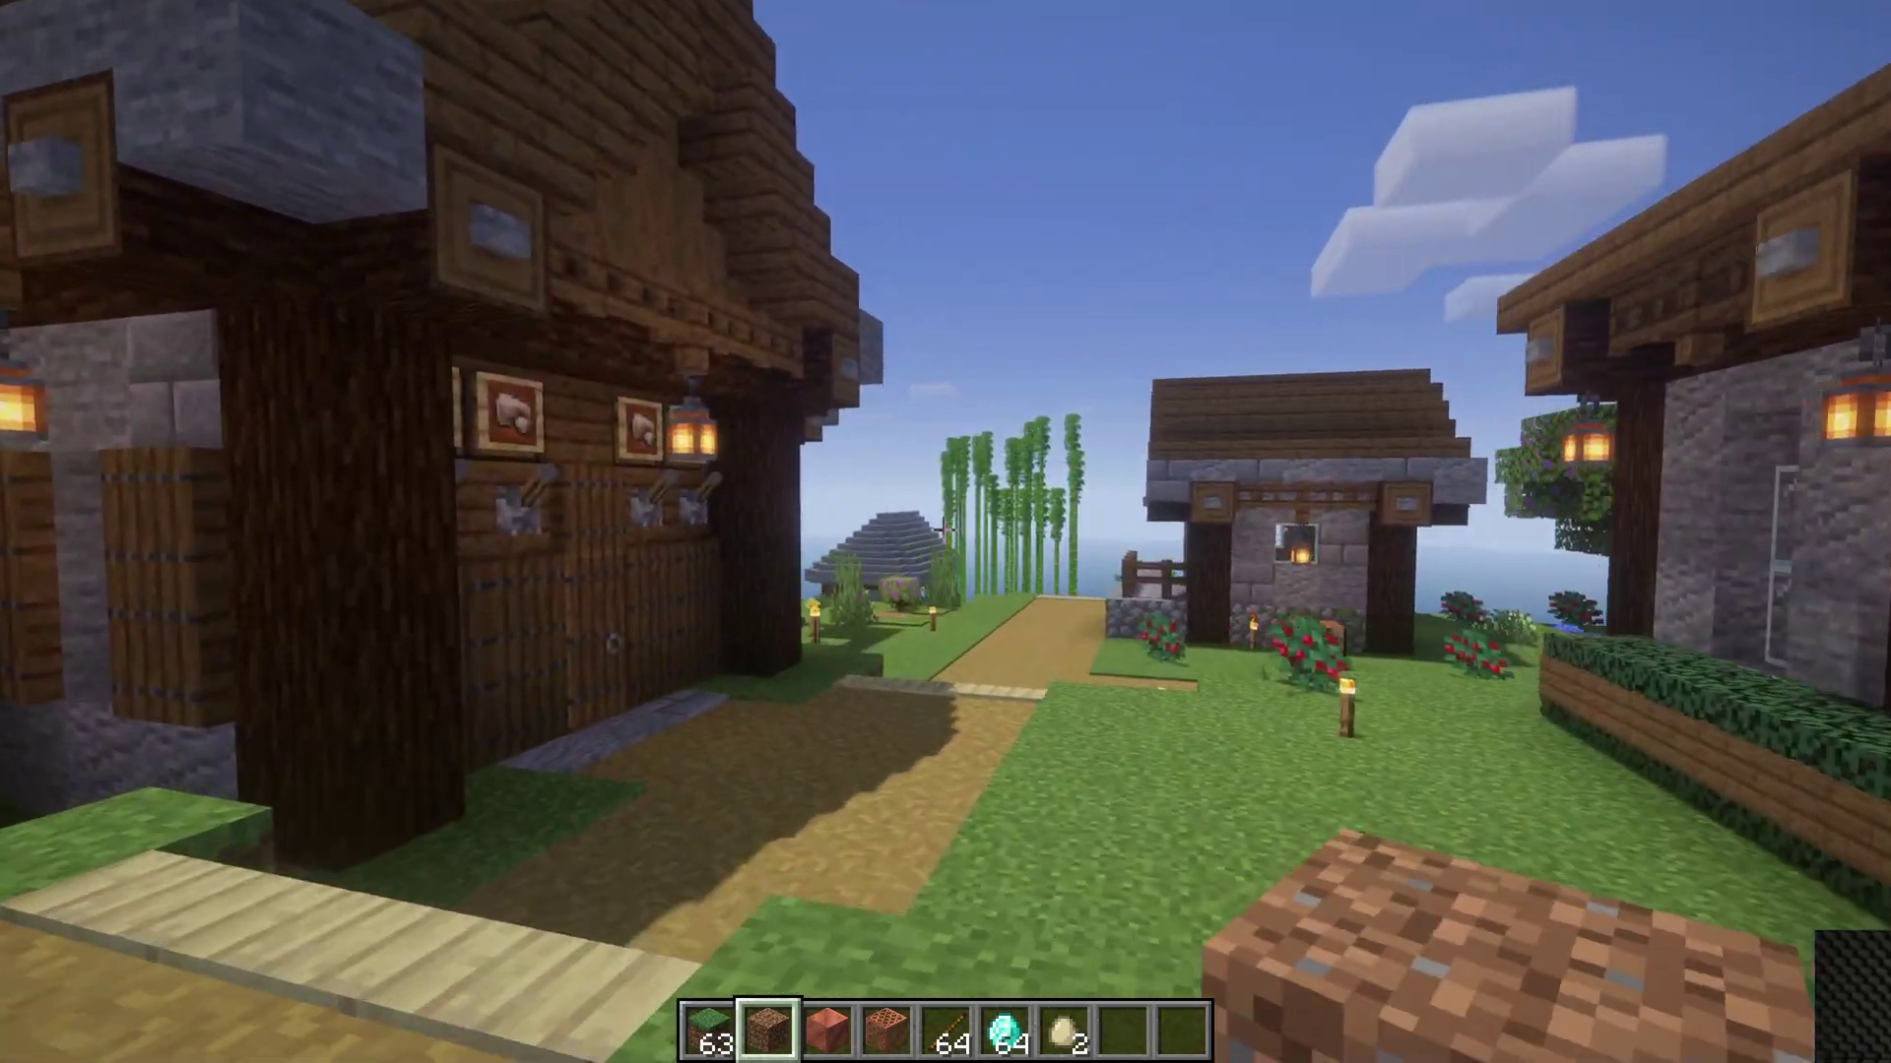
pyautogui.press('w')
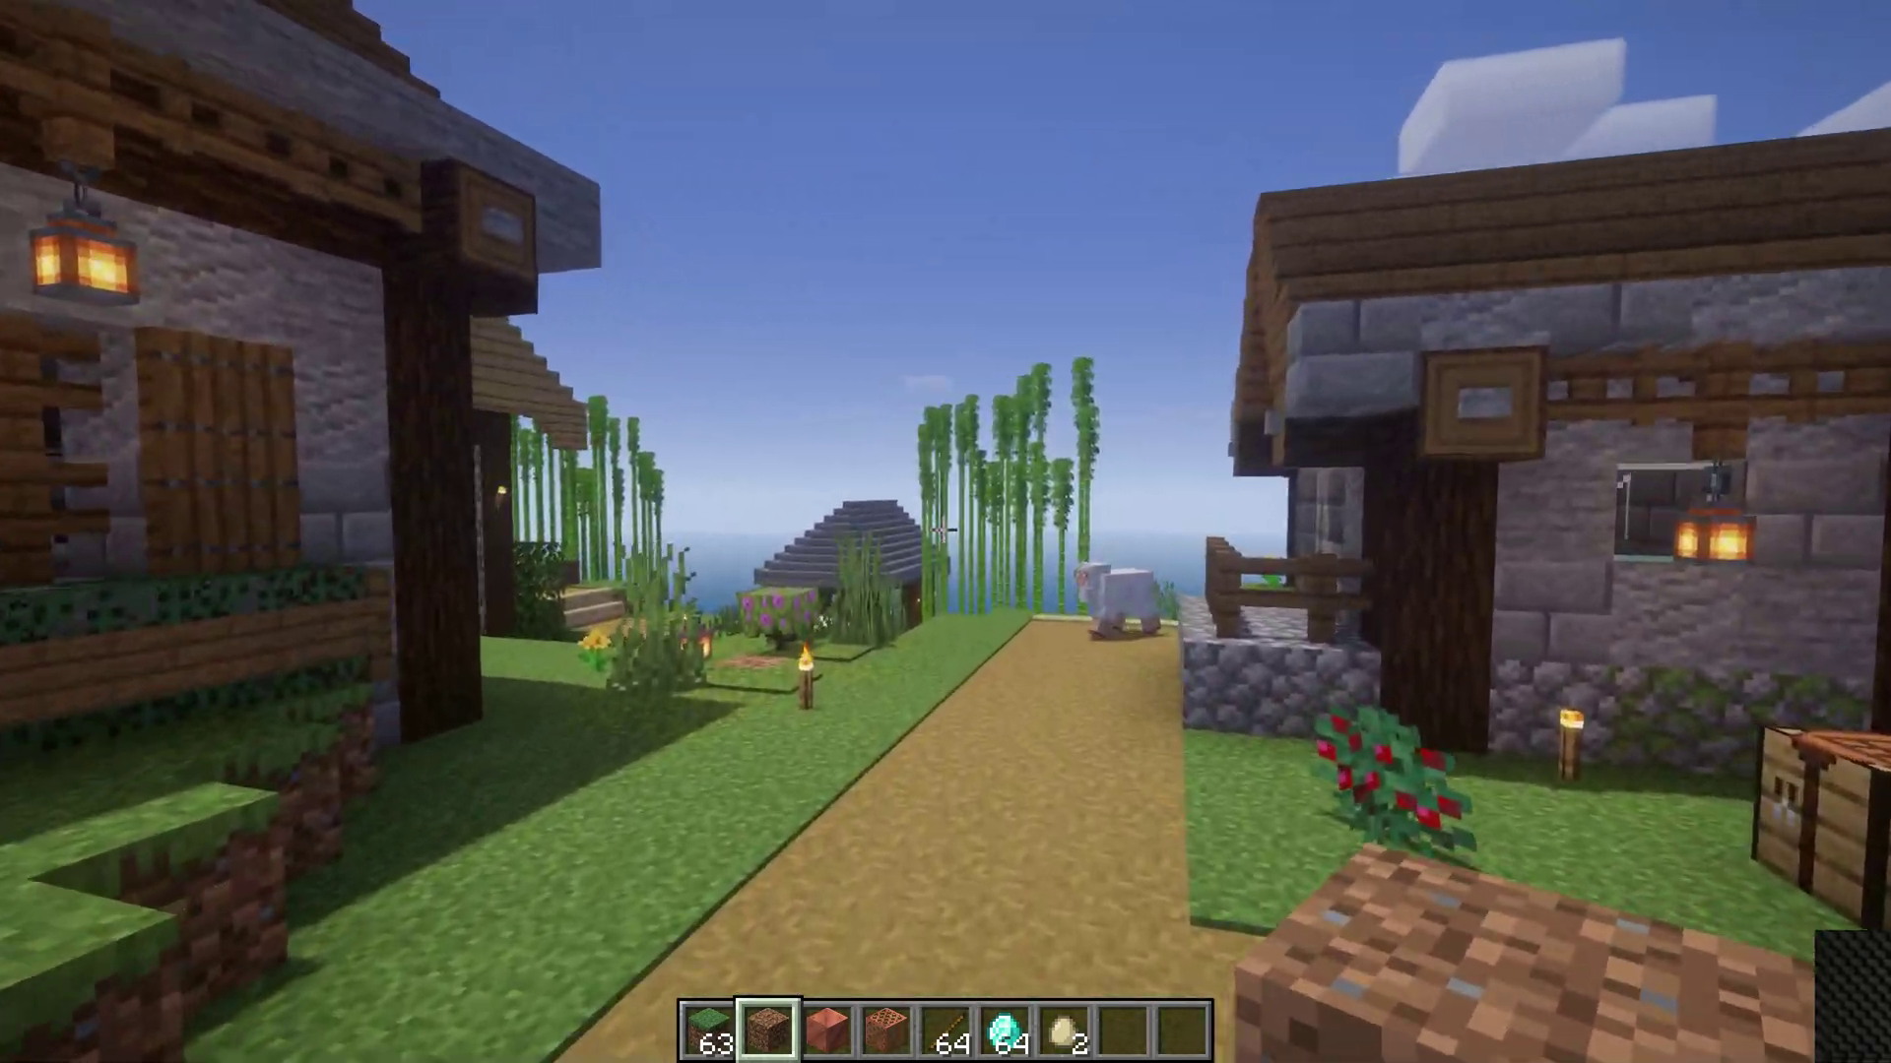
pyautogui.press('w')
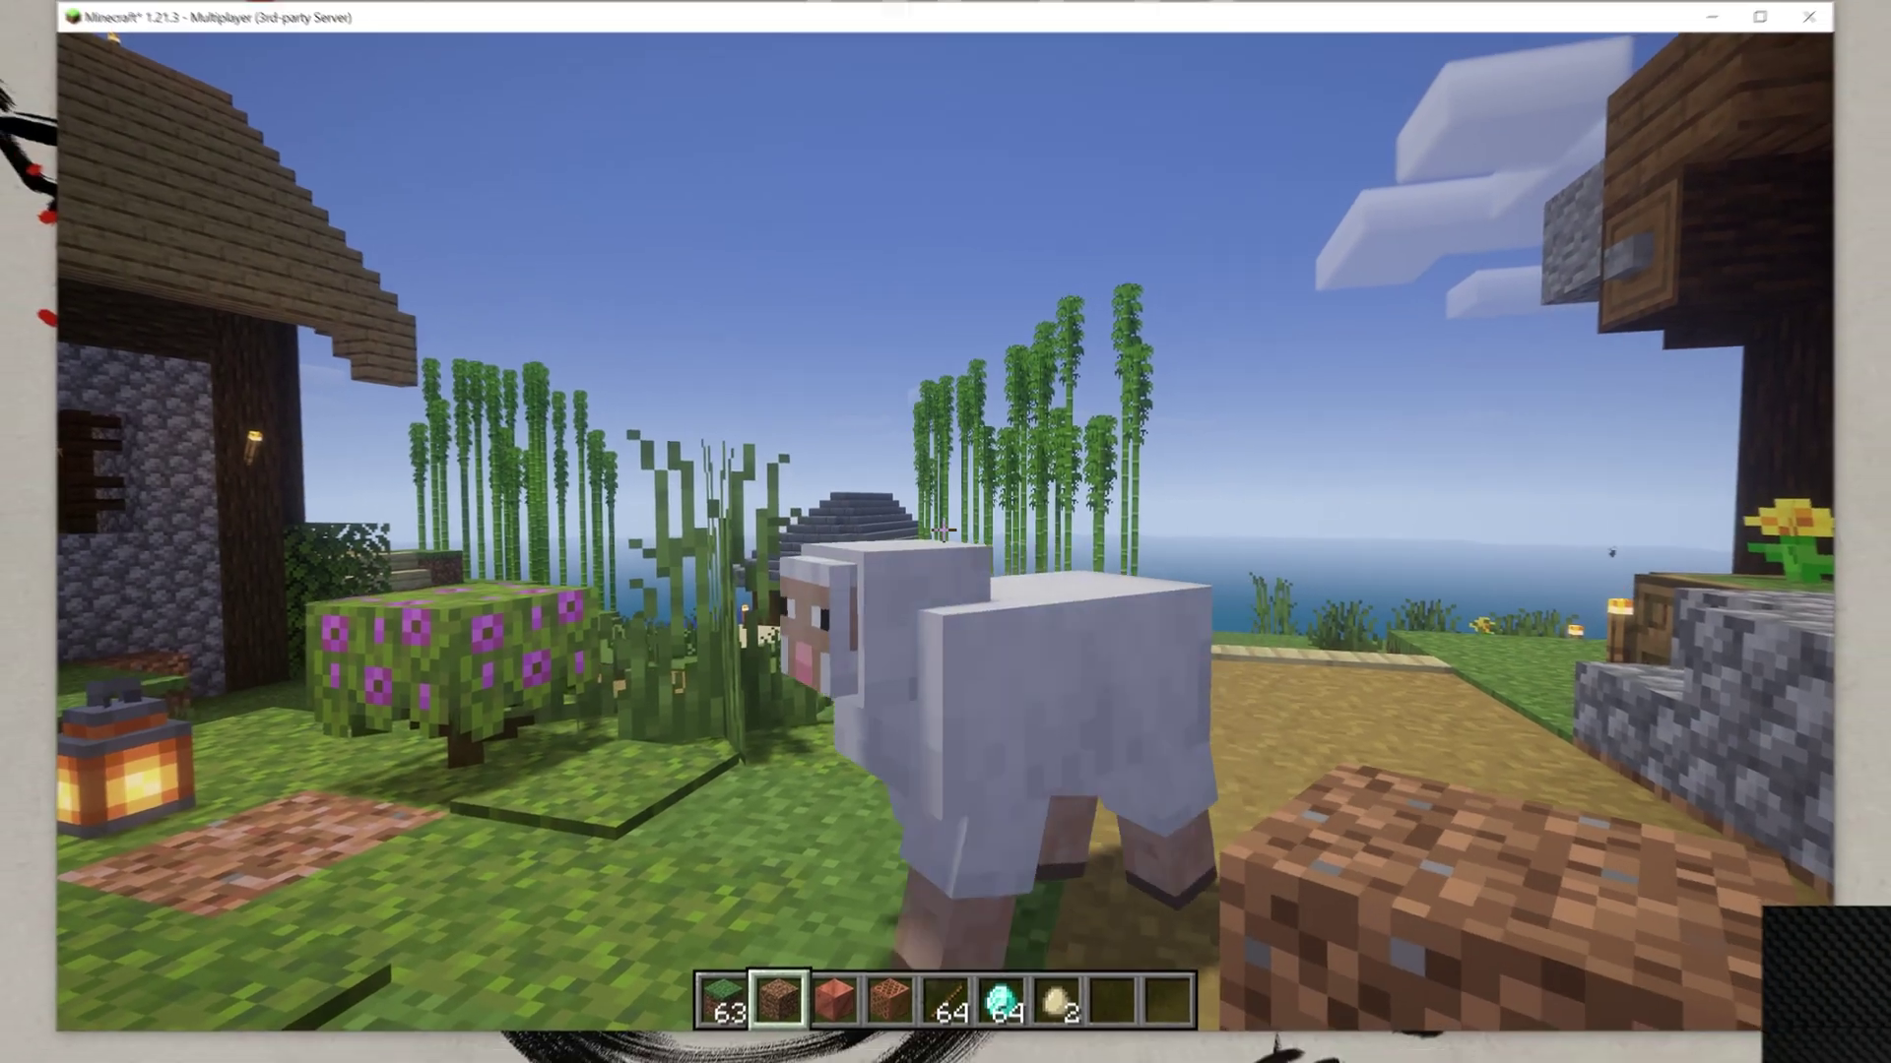
pyautogui.press('w')
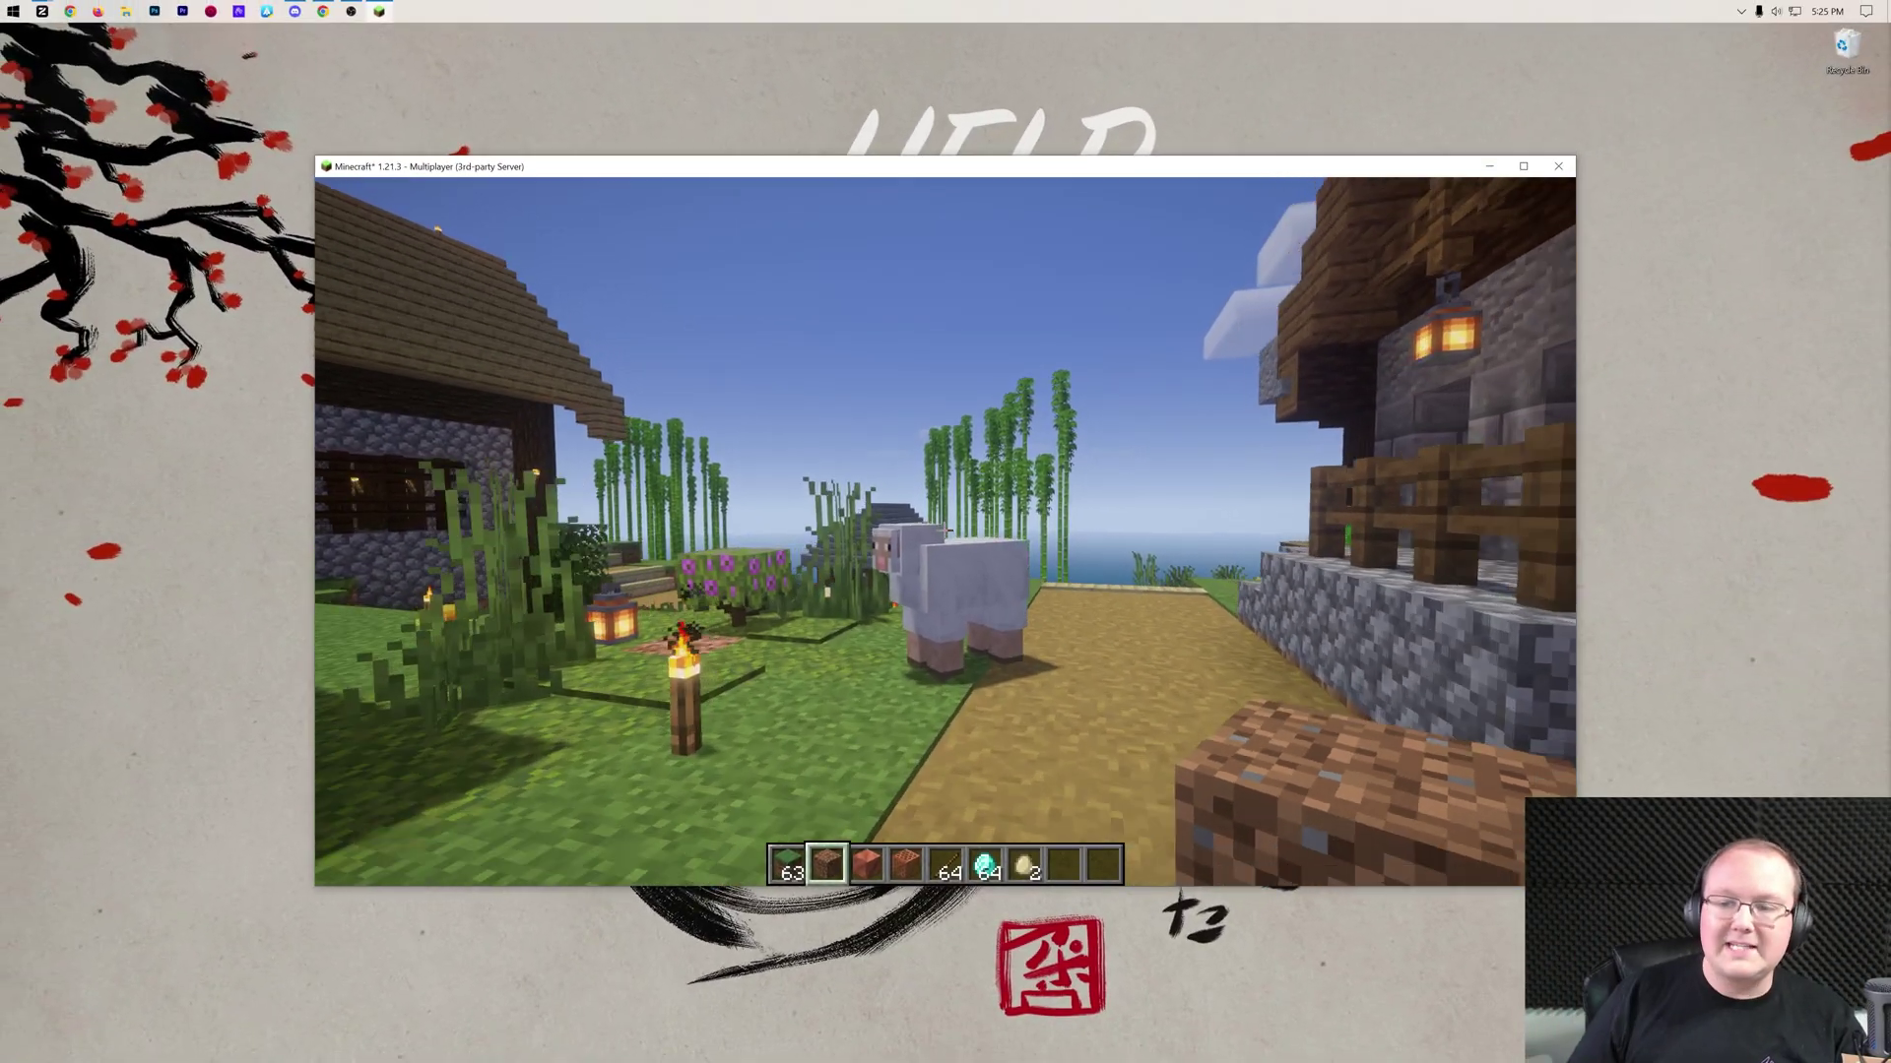